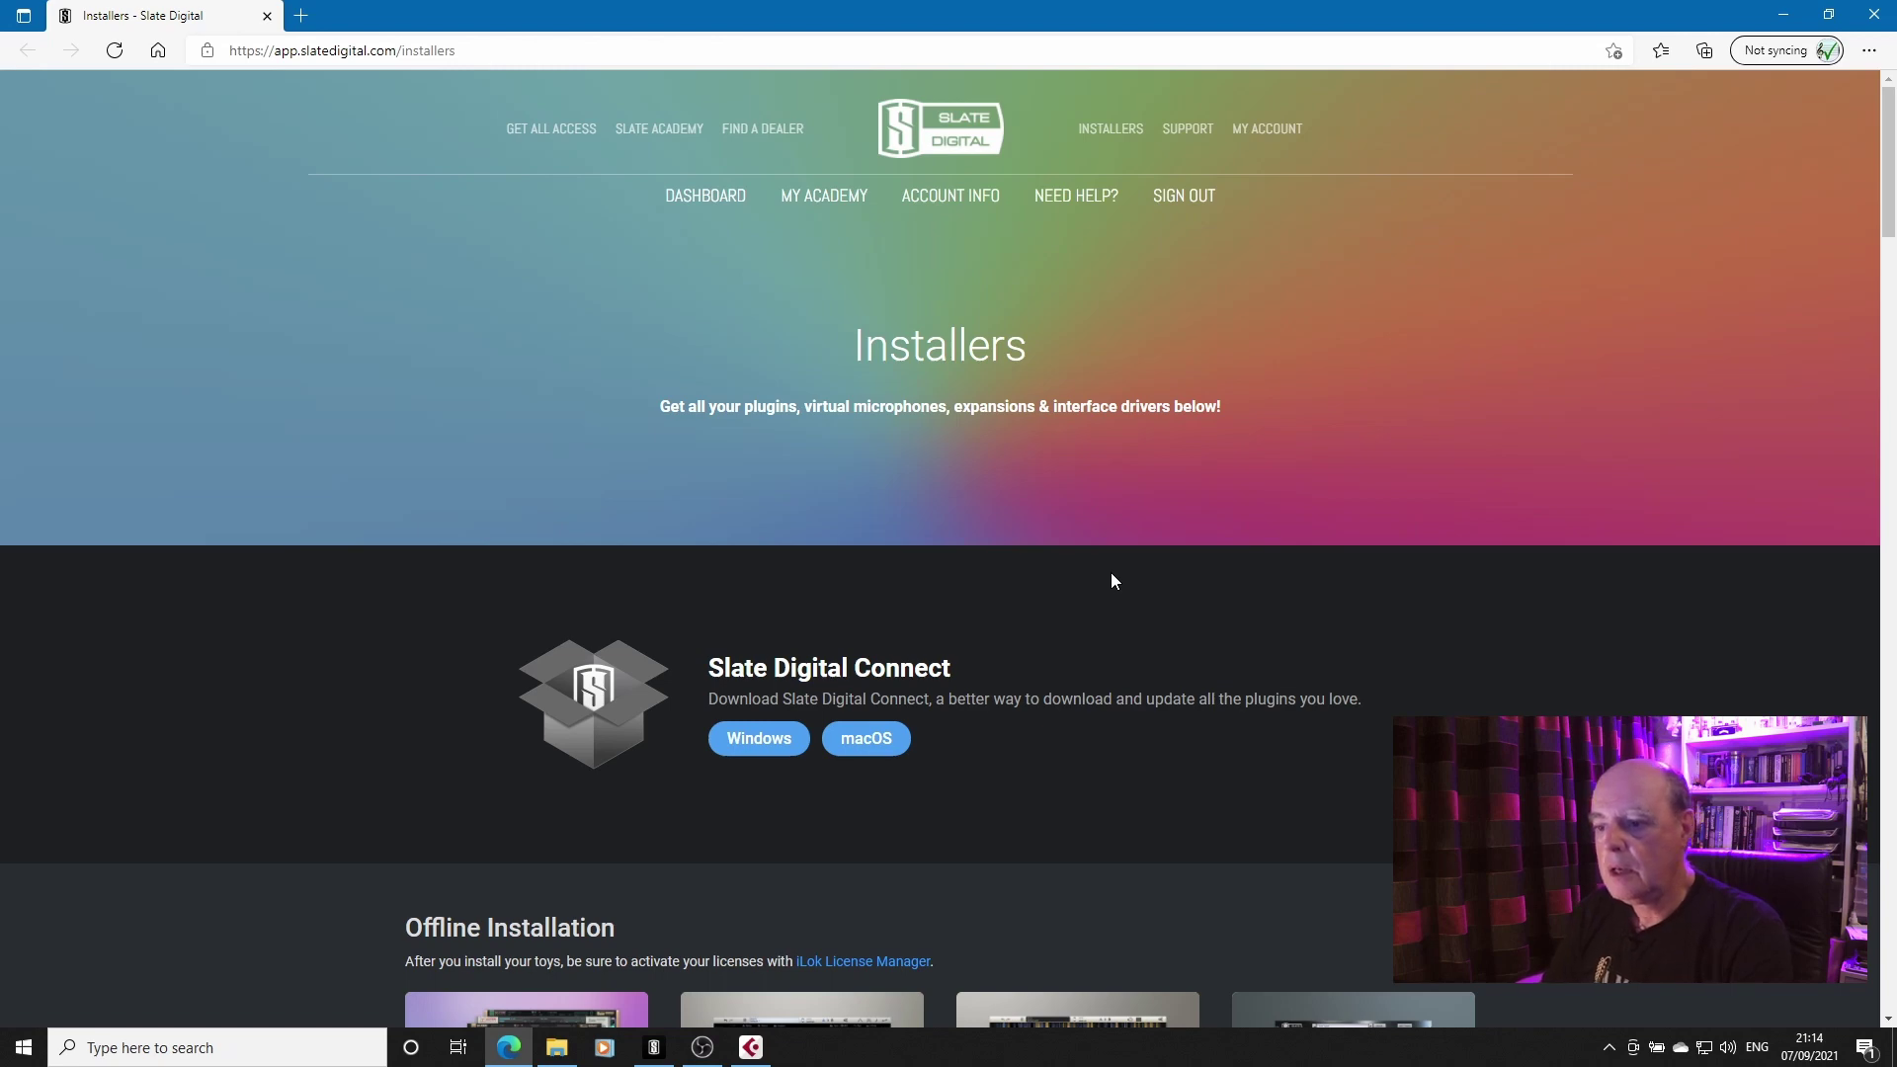
# - Scroll the Slate Digital Installers page down to the Virtual Mix Rack installers
pyautogui.scroll(-5, 1113, 580)
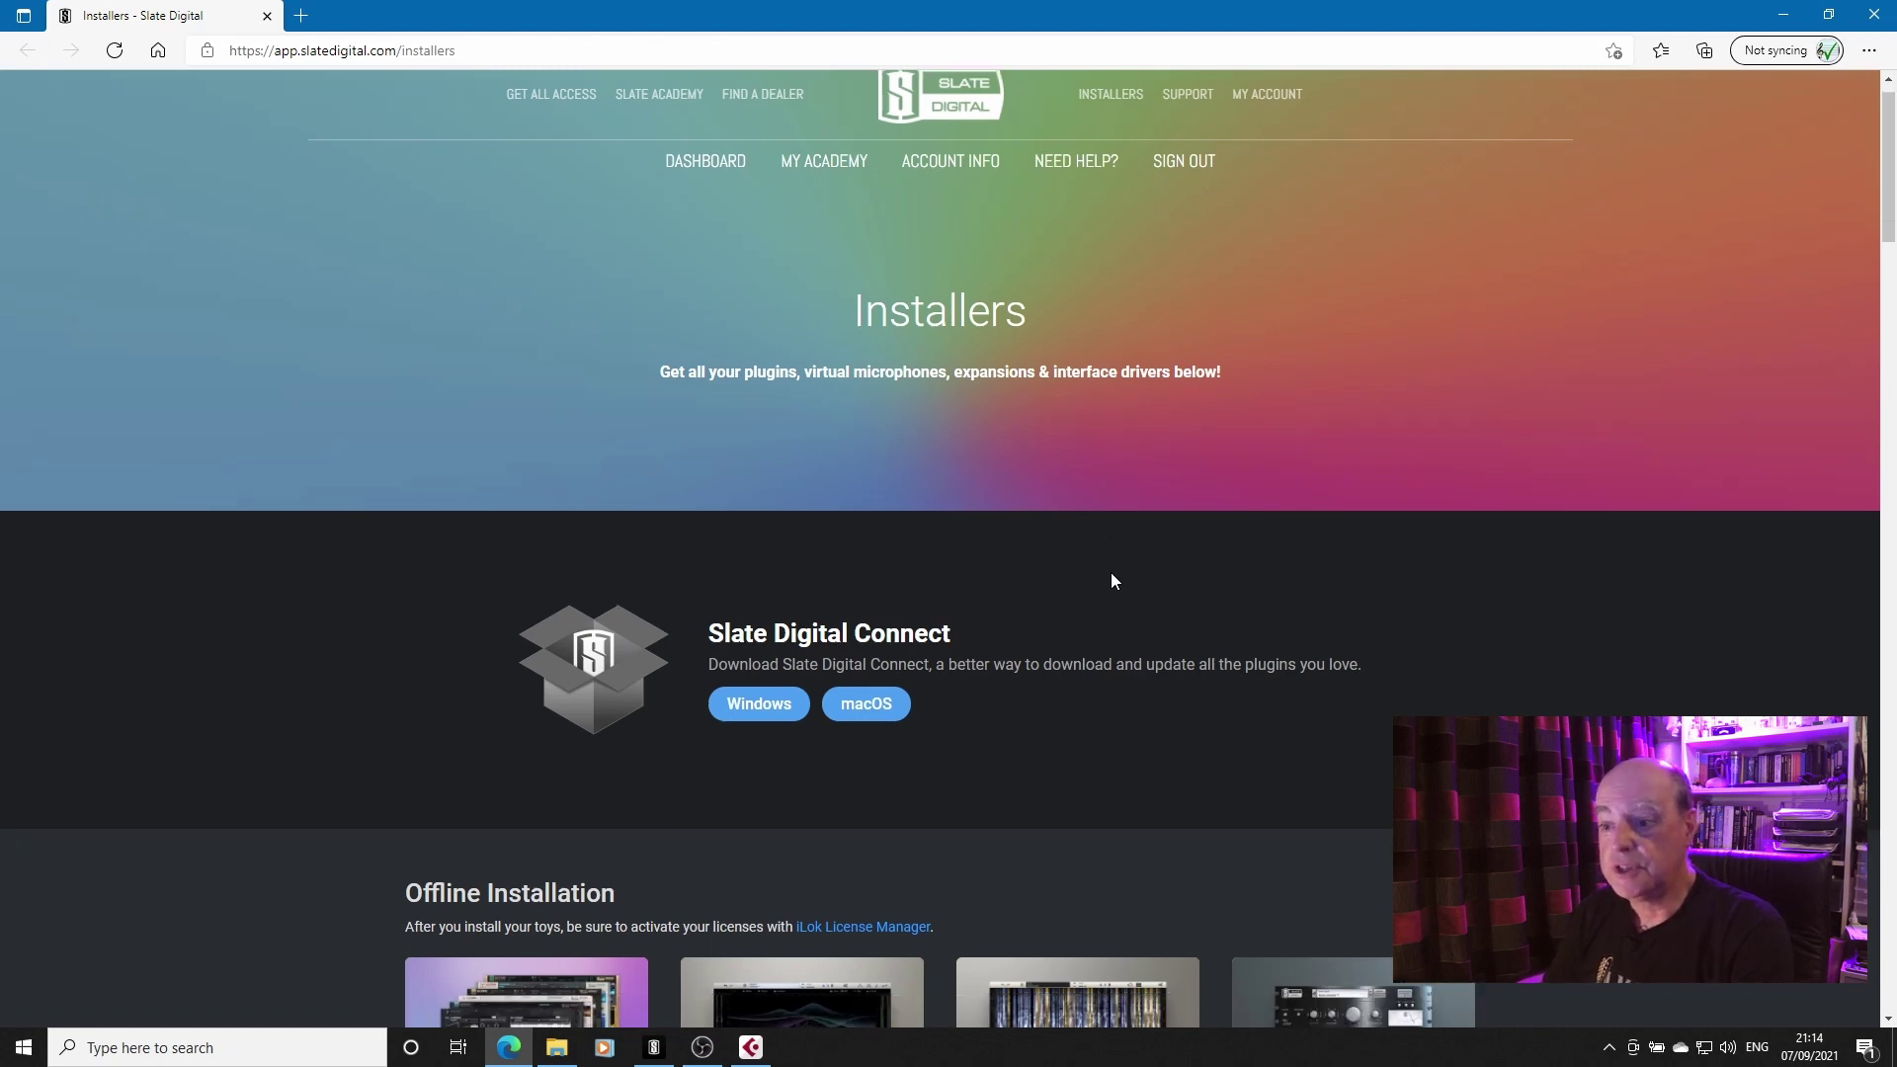
pyautogui.scroll(-4, 1111, 579)
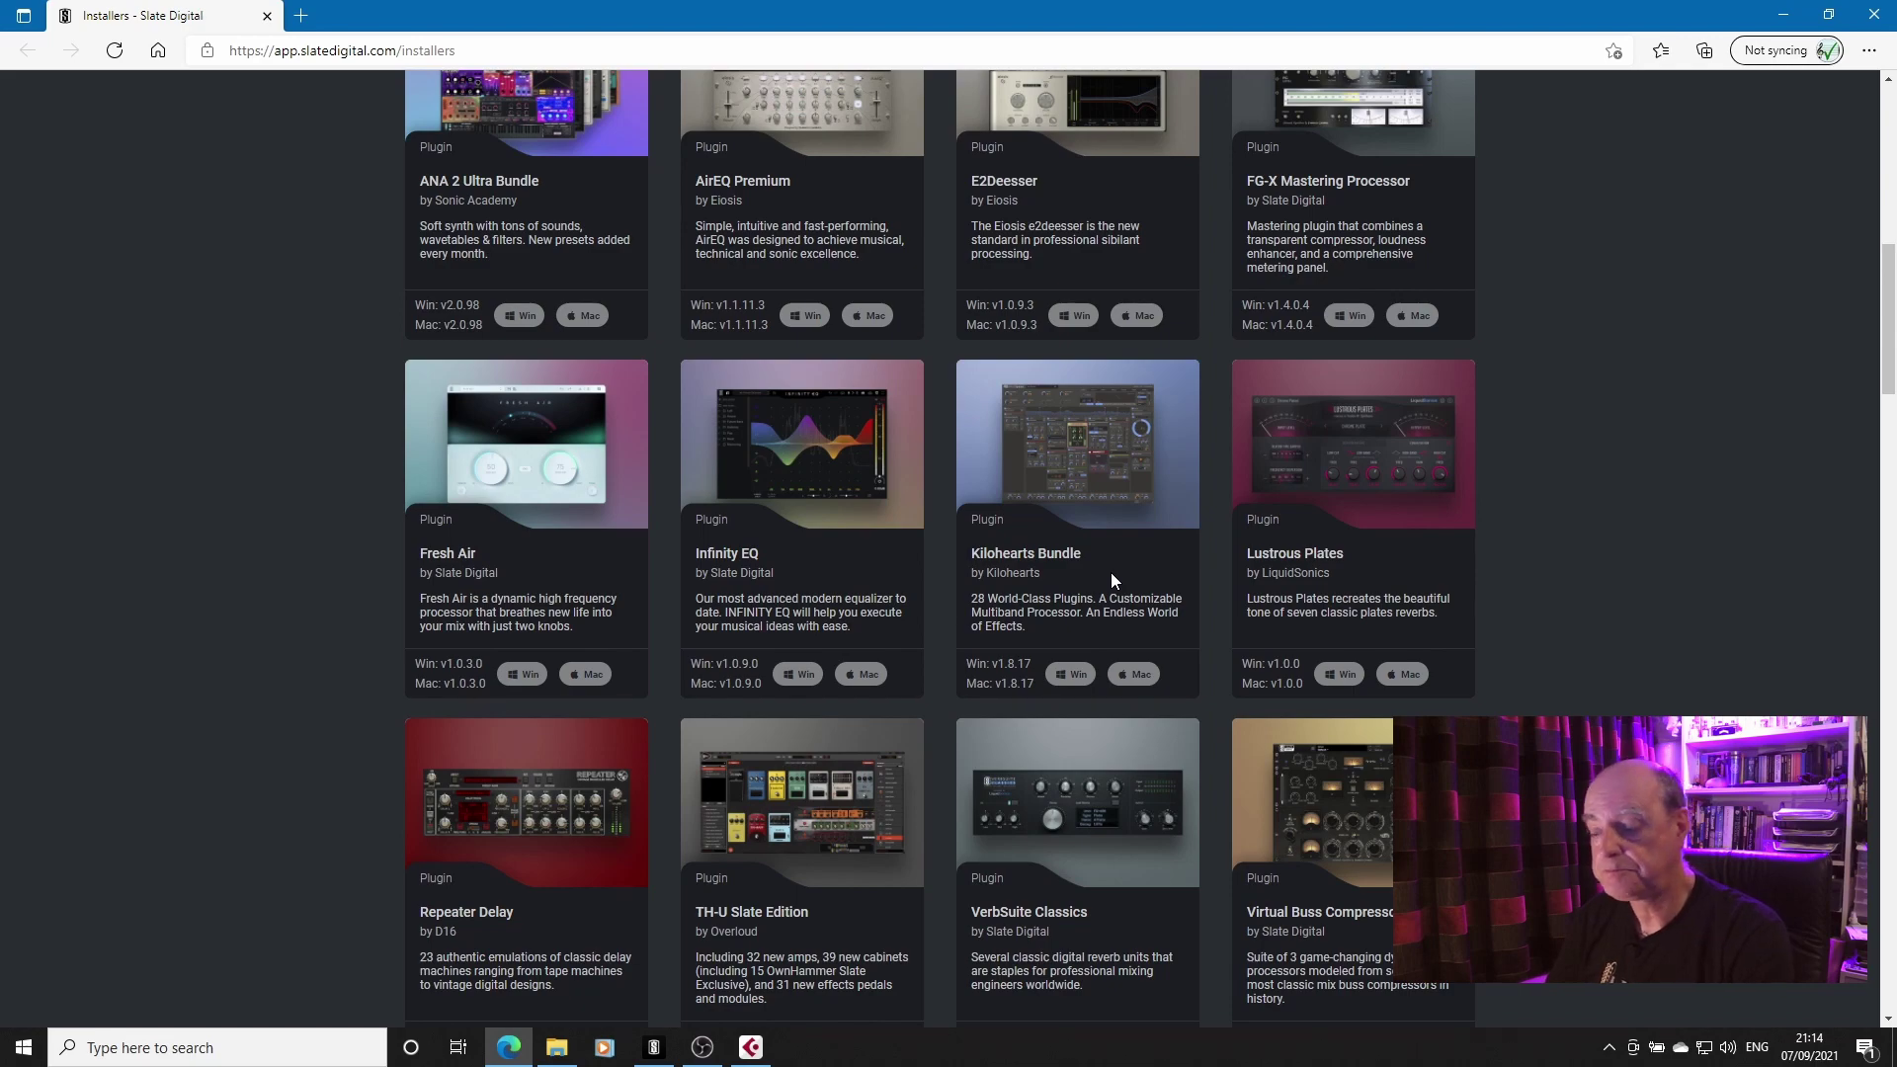
pyautogui.scroll(-8, 1111, 573)
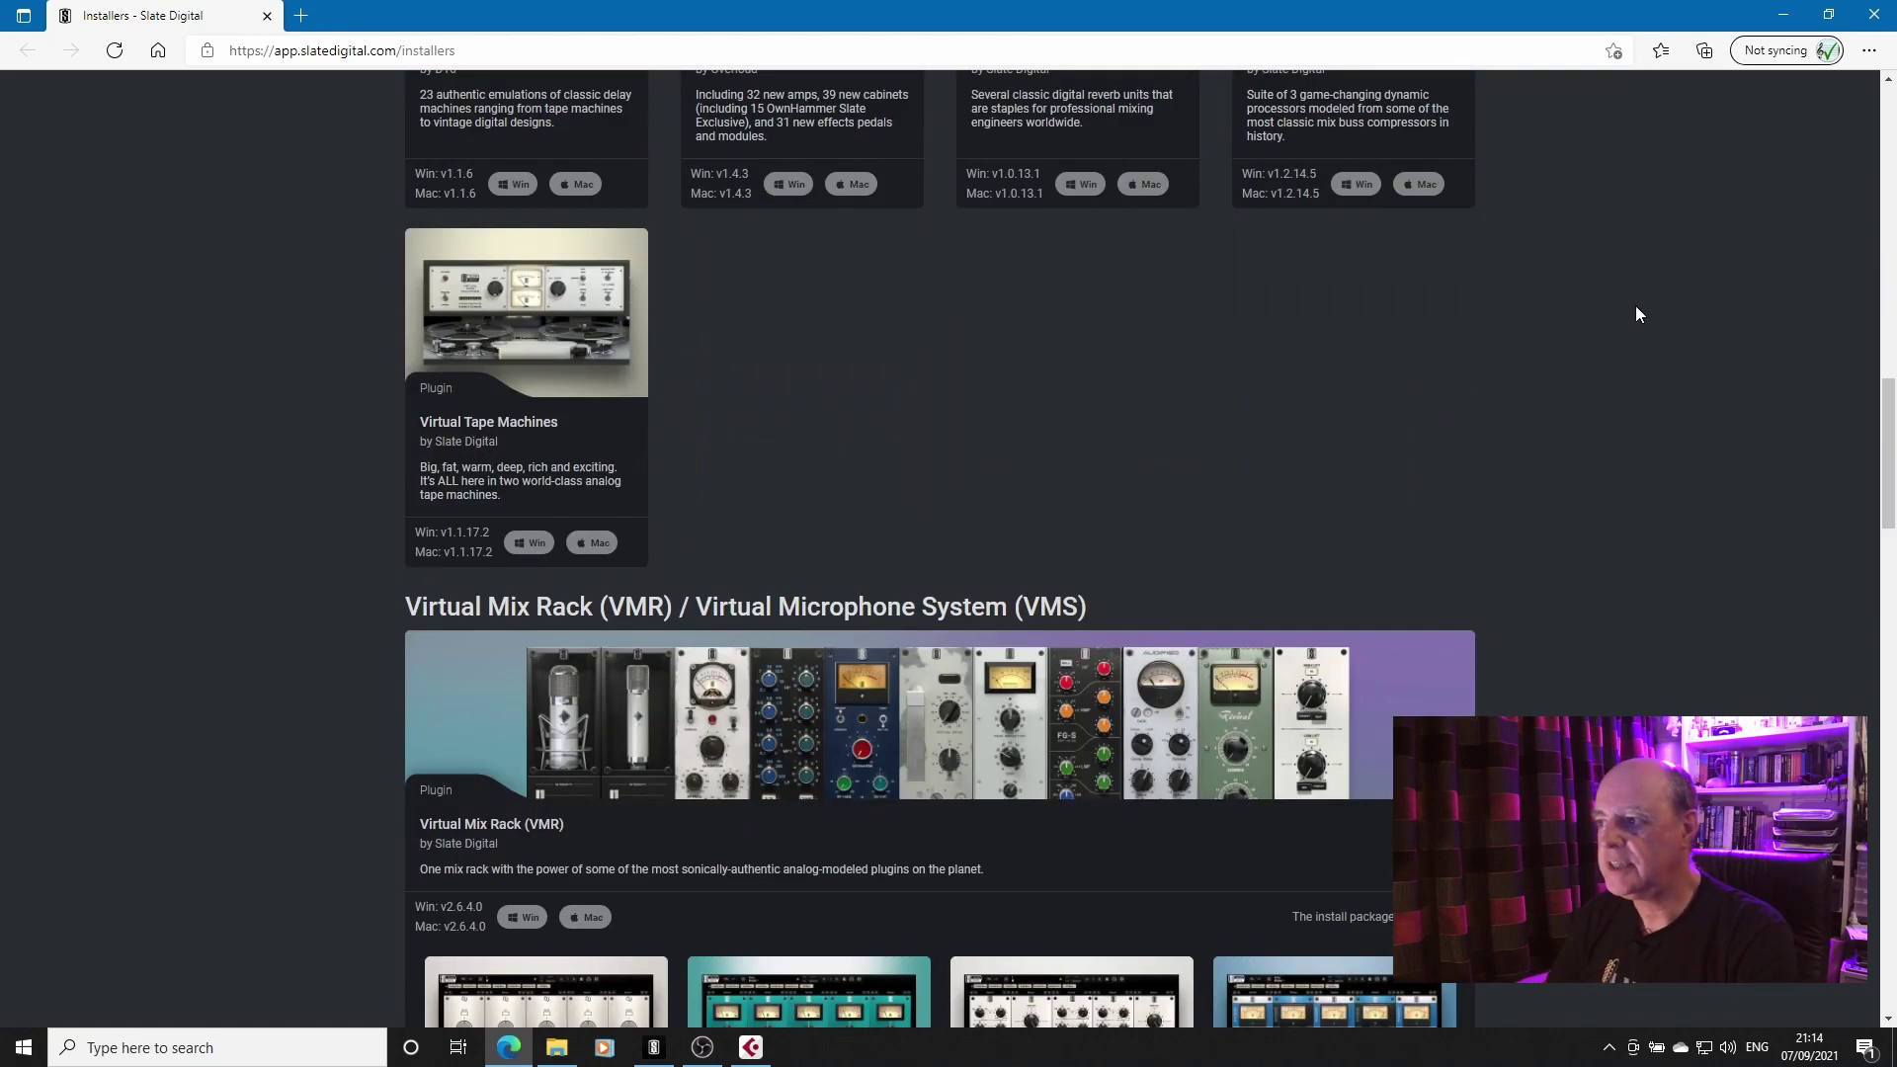
# - Minimize the browser, restore Slate Digital Connect and show My preferences with VST 3 only
pyautogui.click(1783, 15)
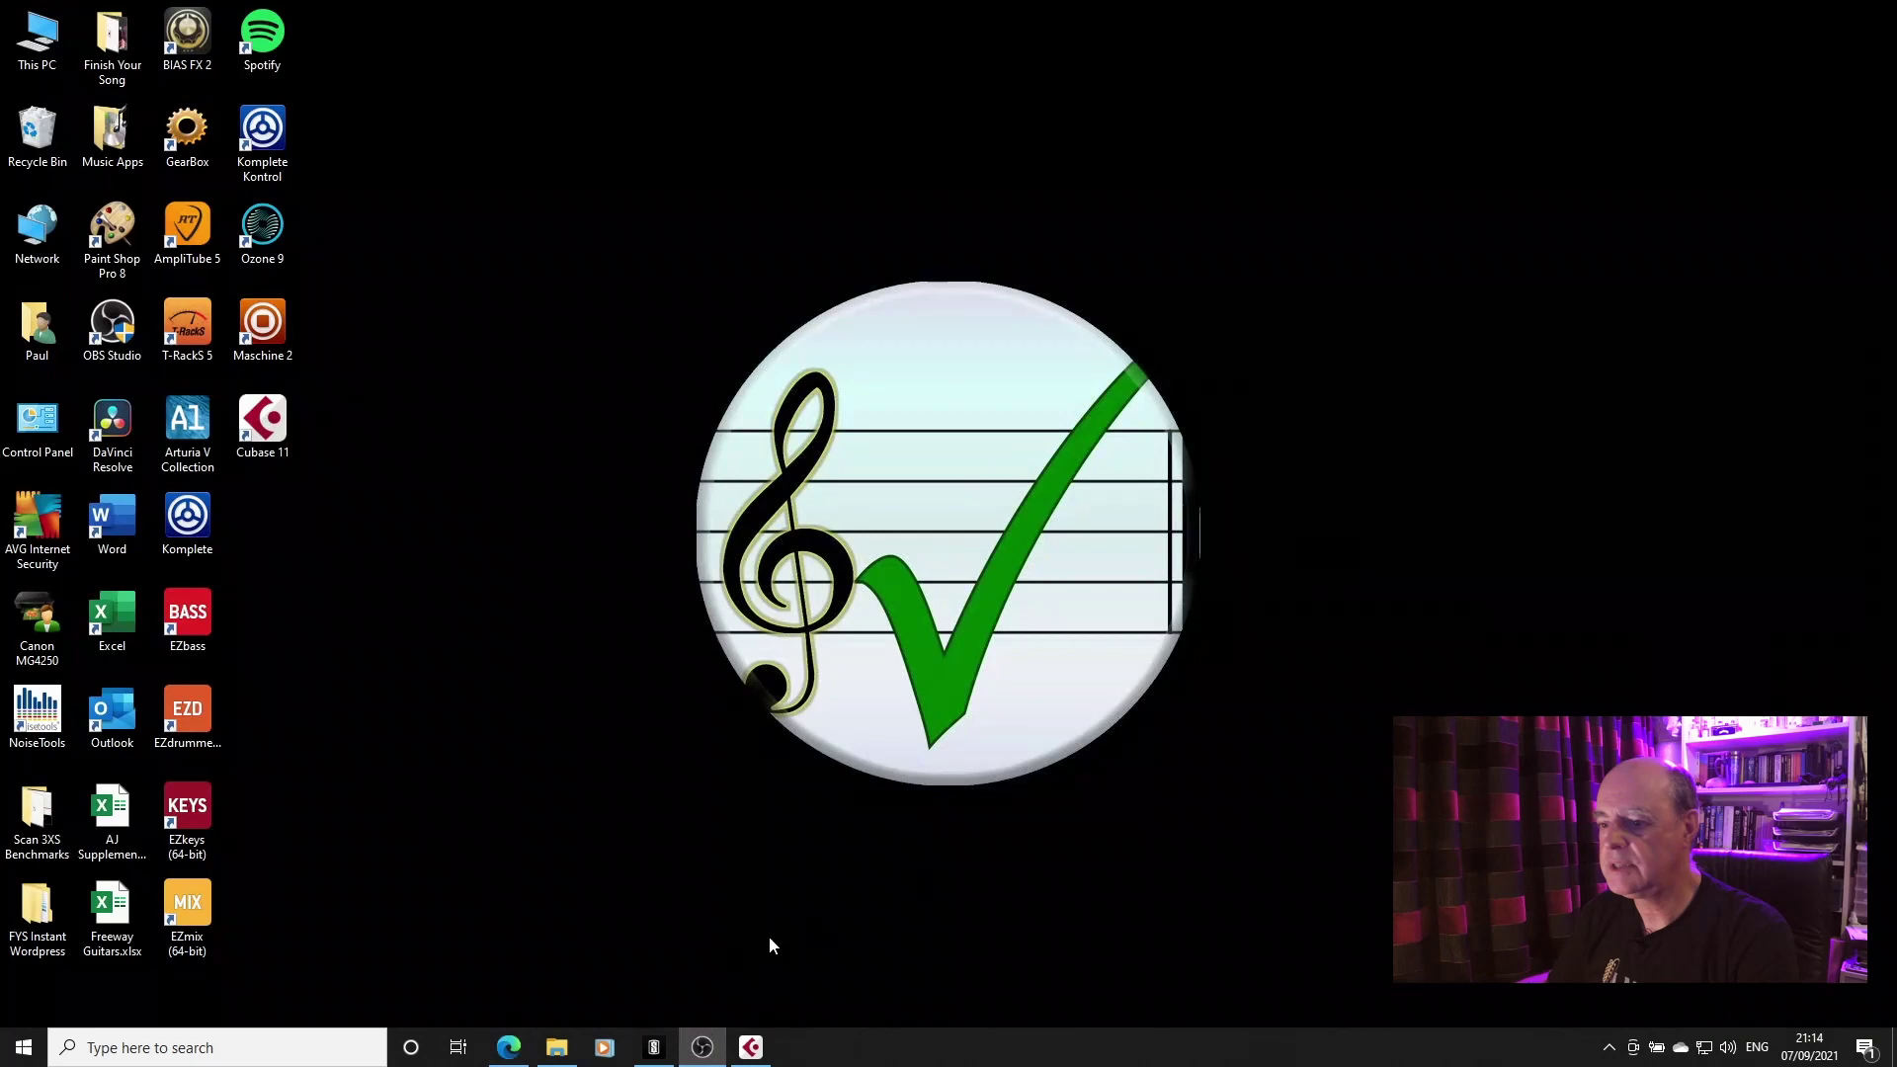
pyautogui.click(653, 1047)
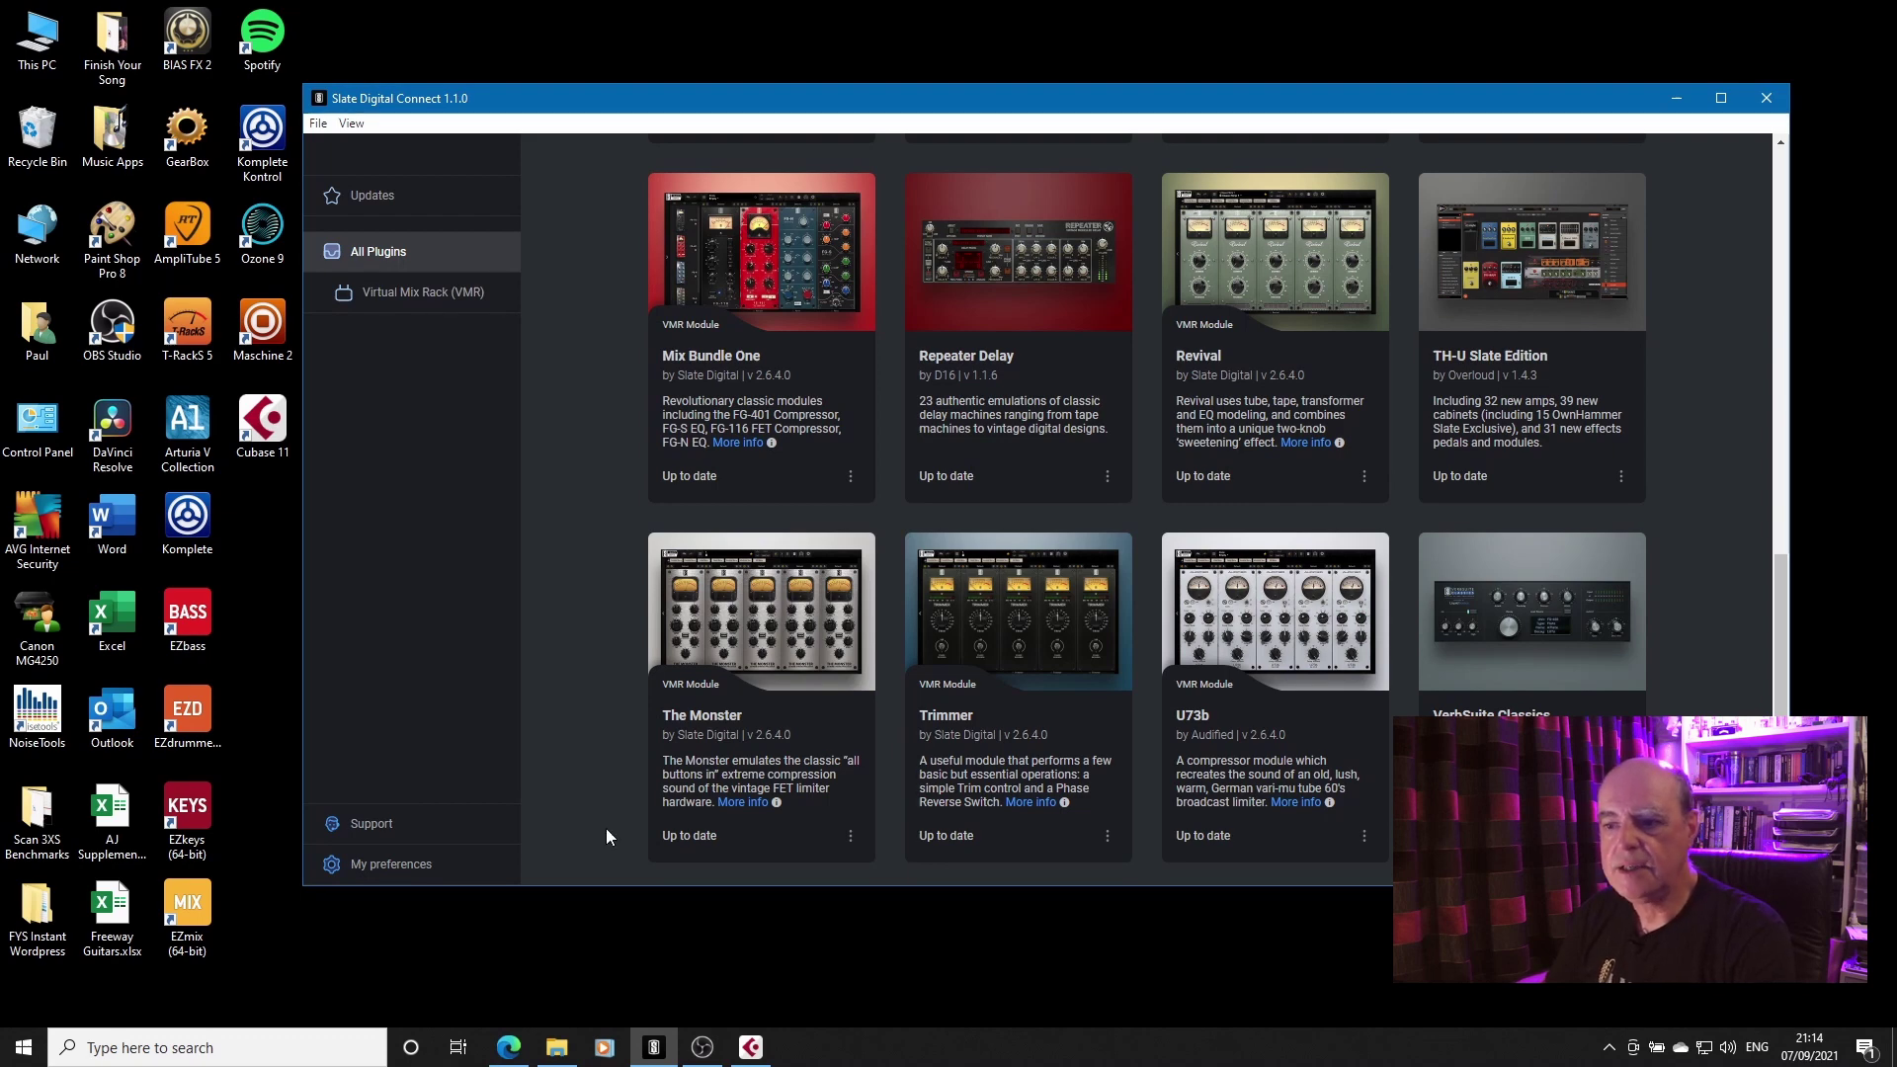
pyautogui.click(397, 878)
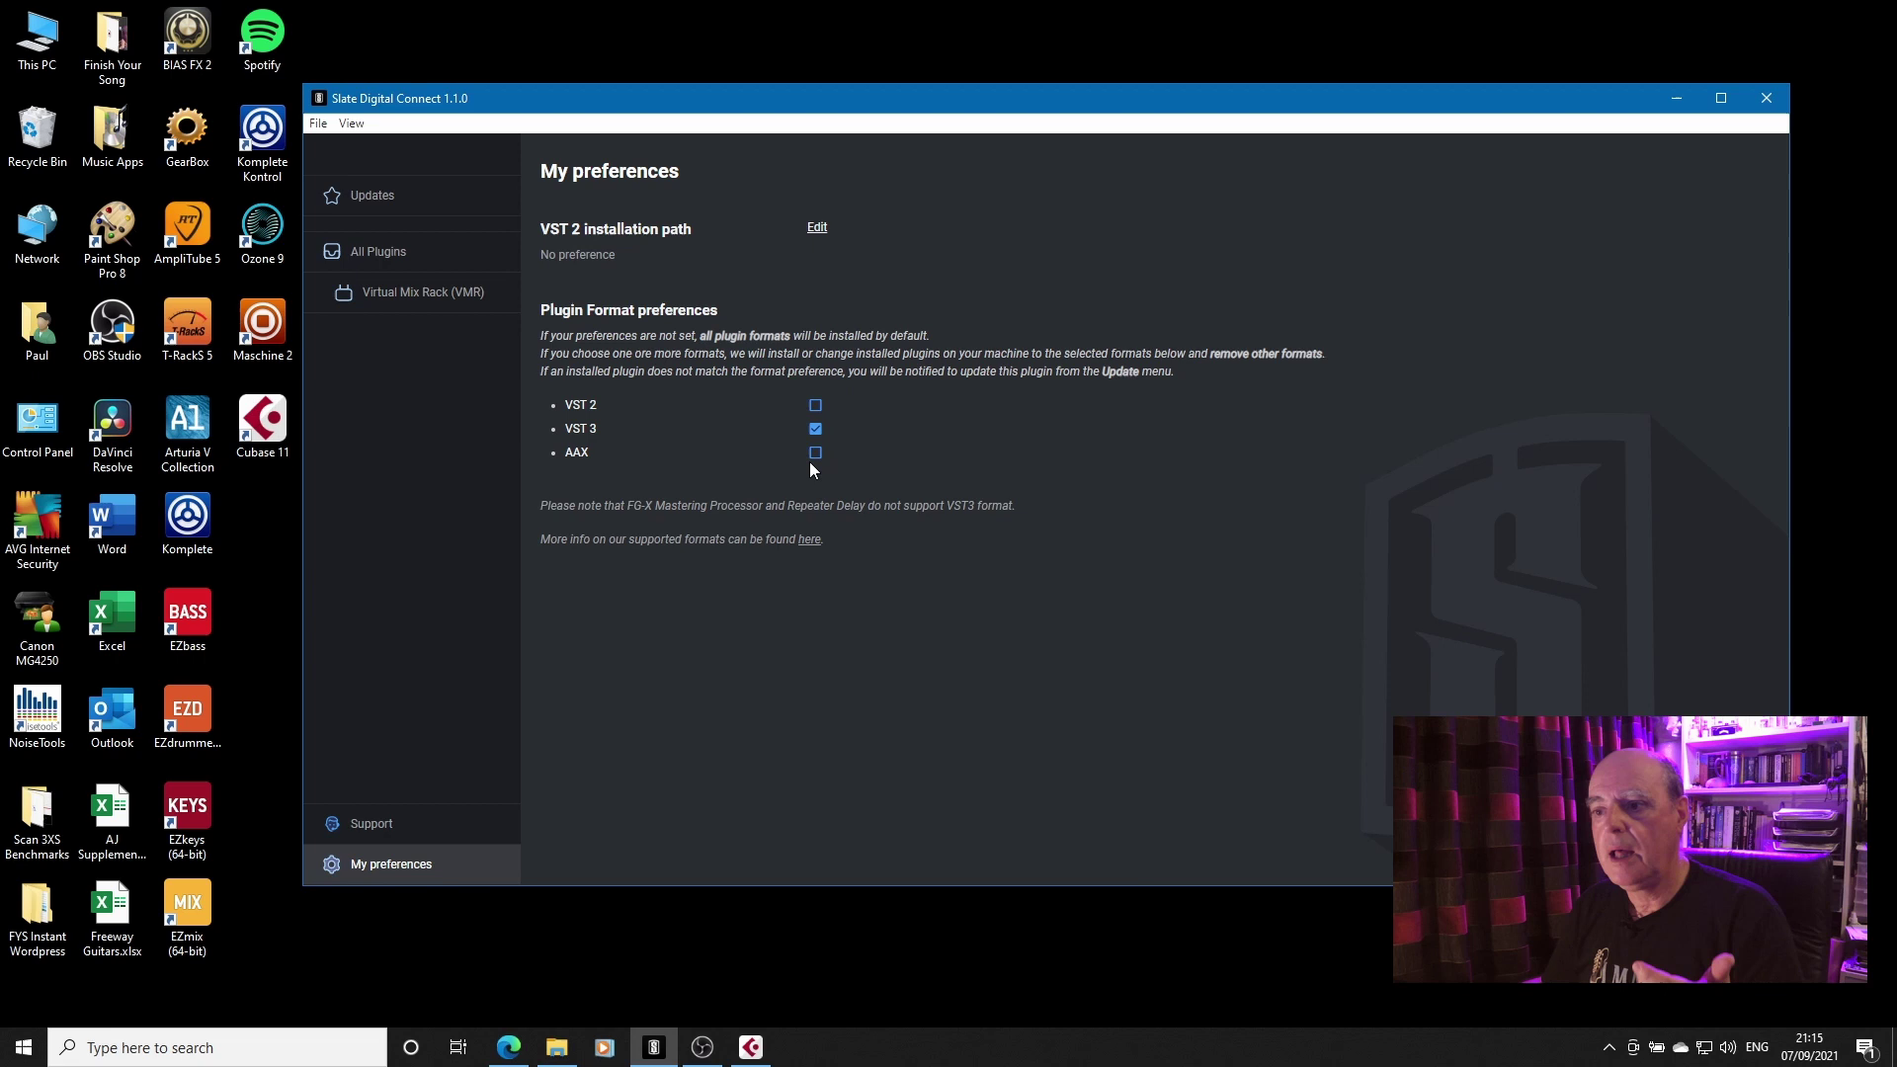
# - Enable VST 2 alongside VST 3, then start the Custom Opto update from All Plugins
pyautogui.click(816, 407)
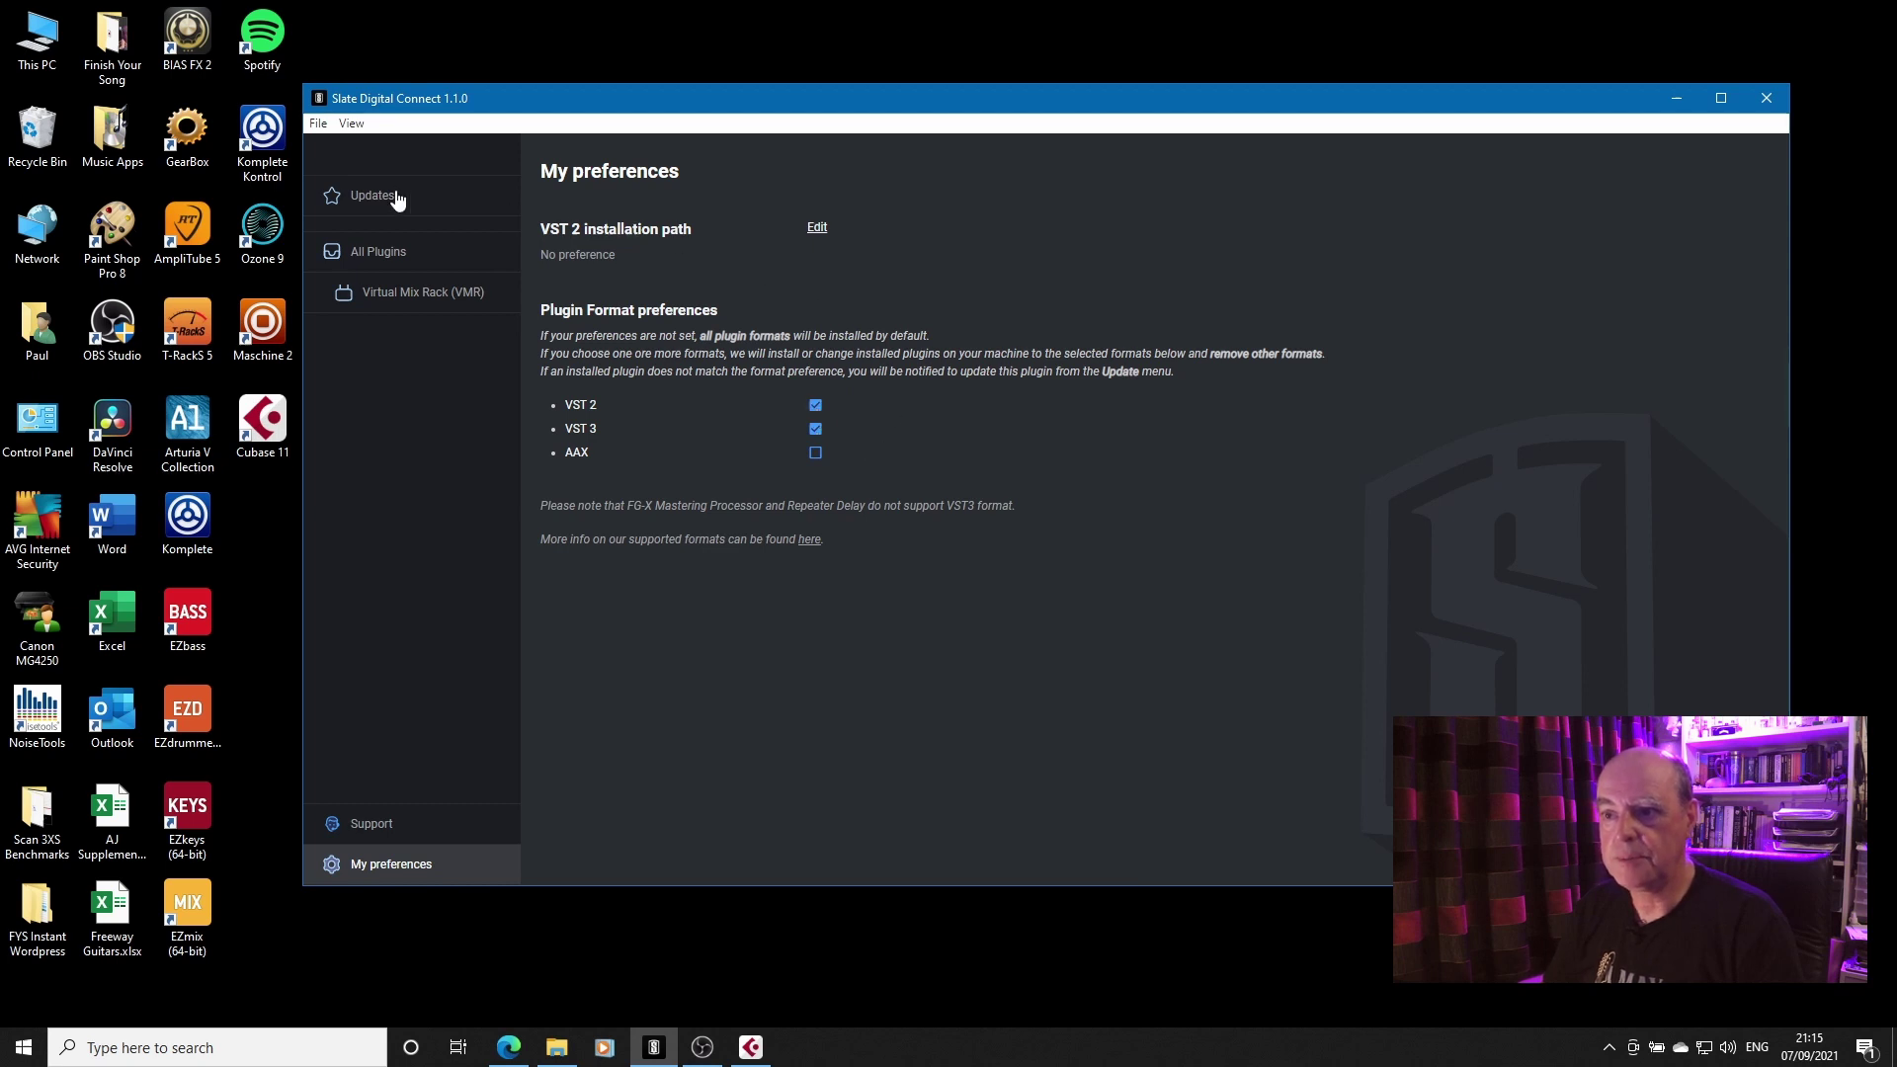
pyautogui.click(370, 253)
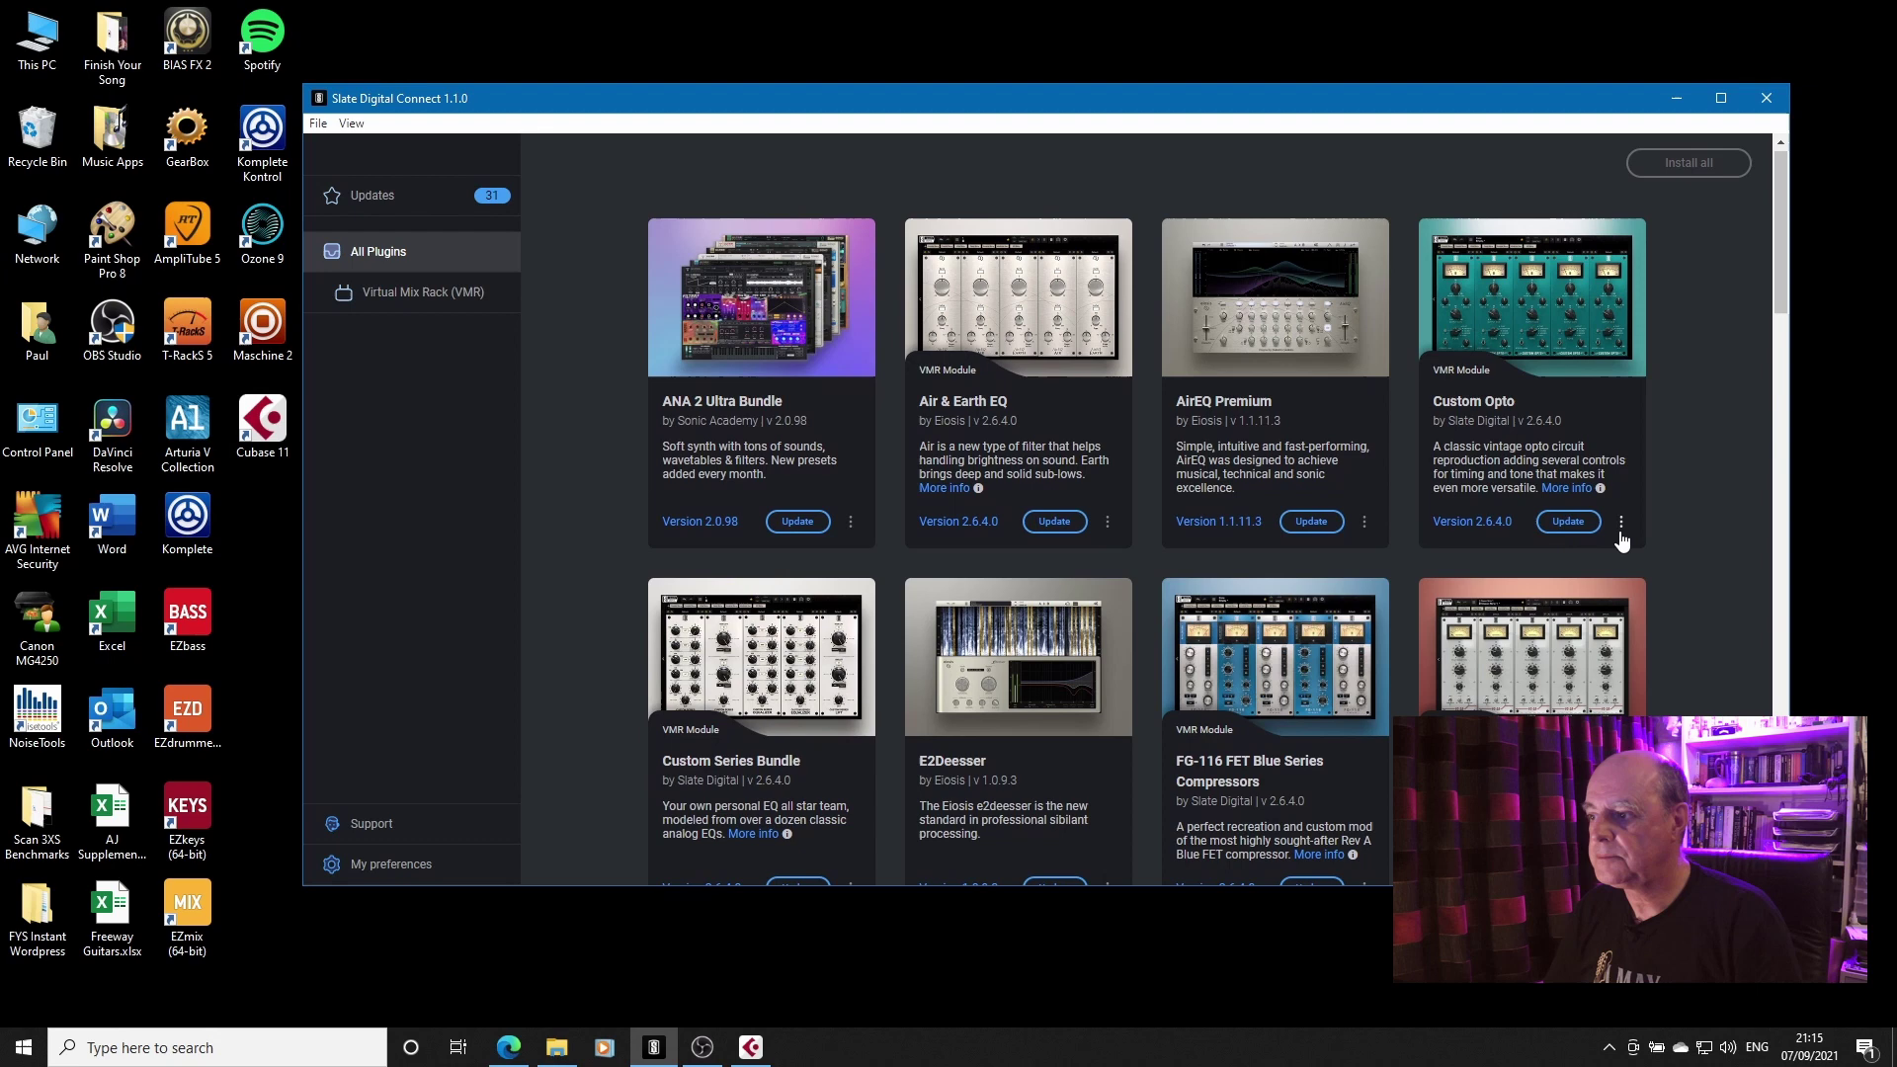
pyautogui.scroll(-3, 1621, 541)
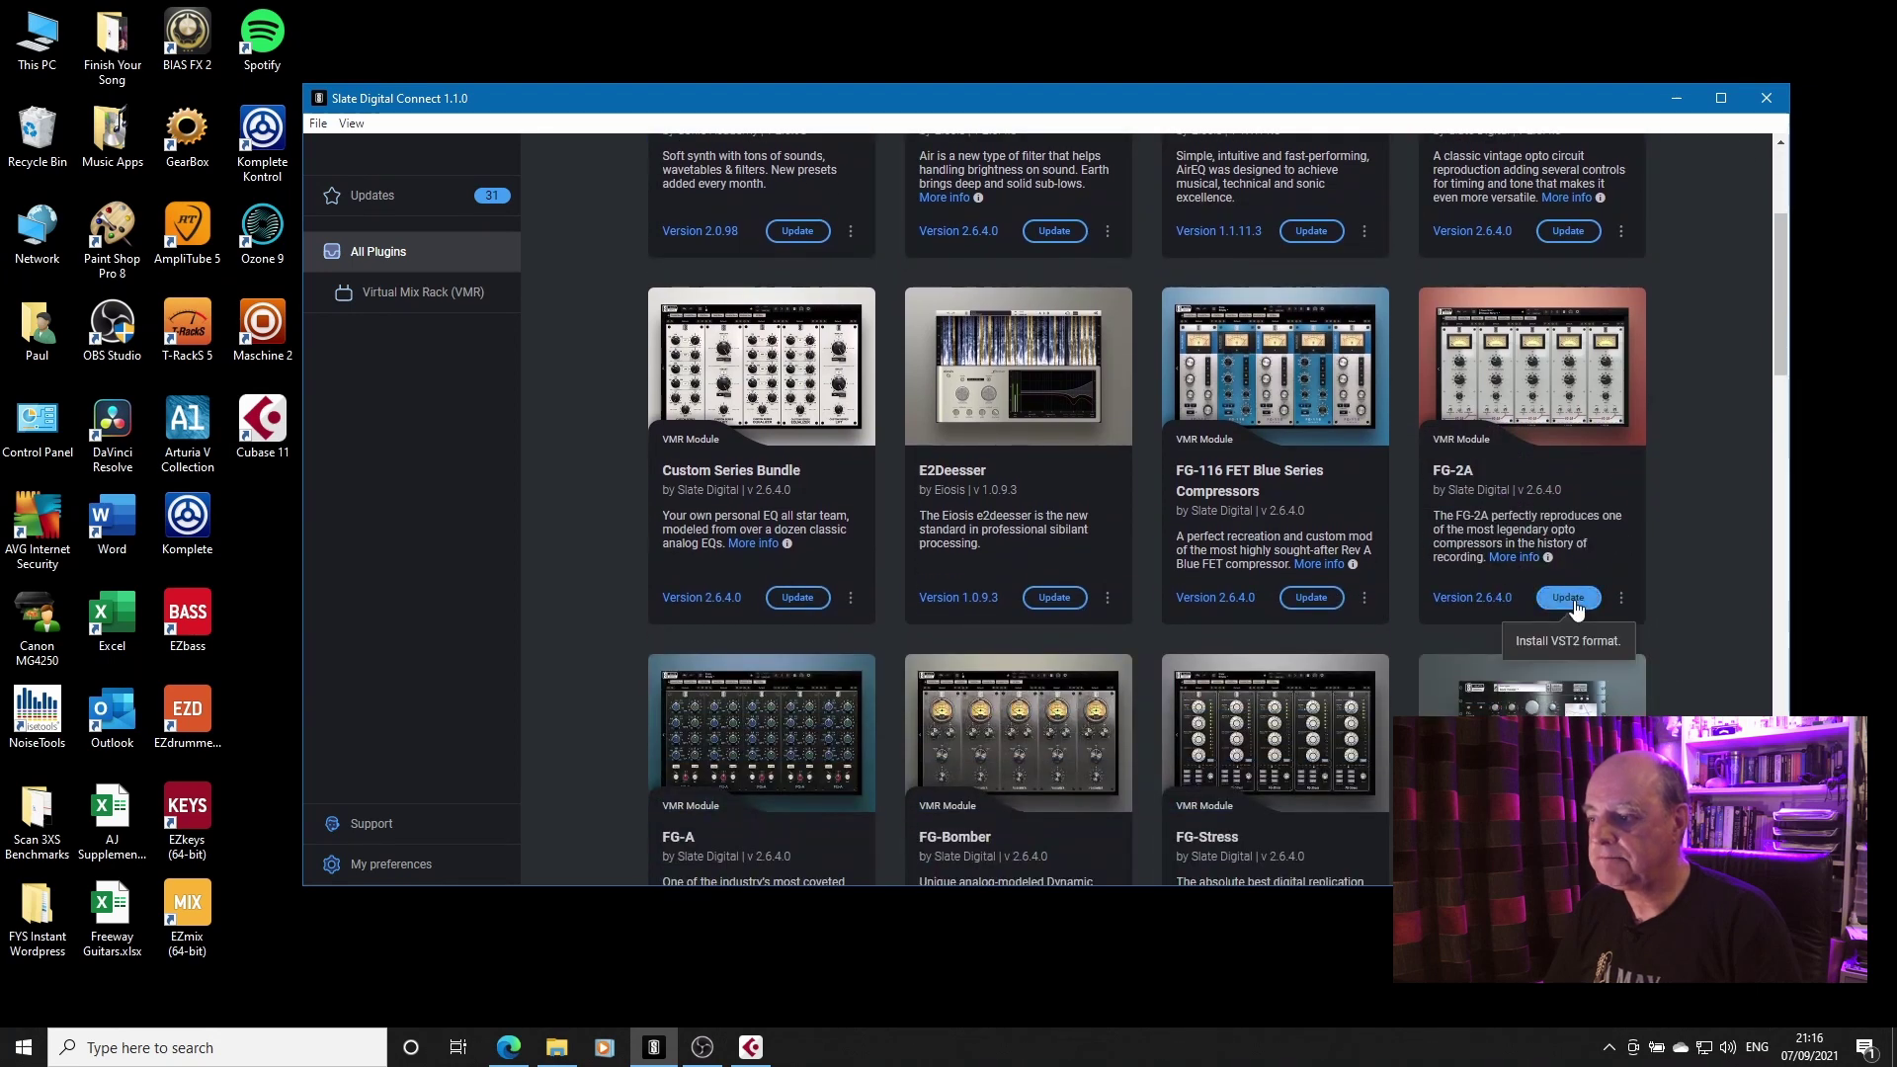
pyautogui.click(1581, 235)
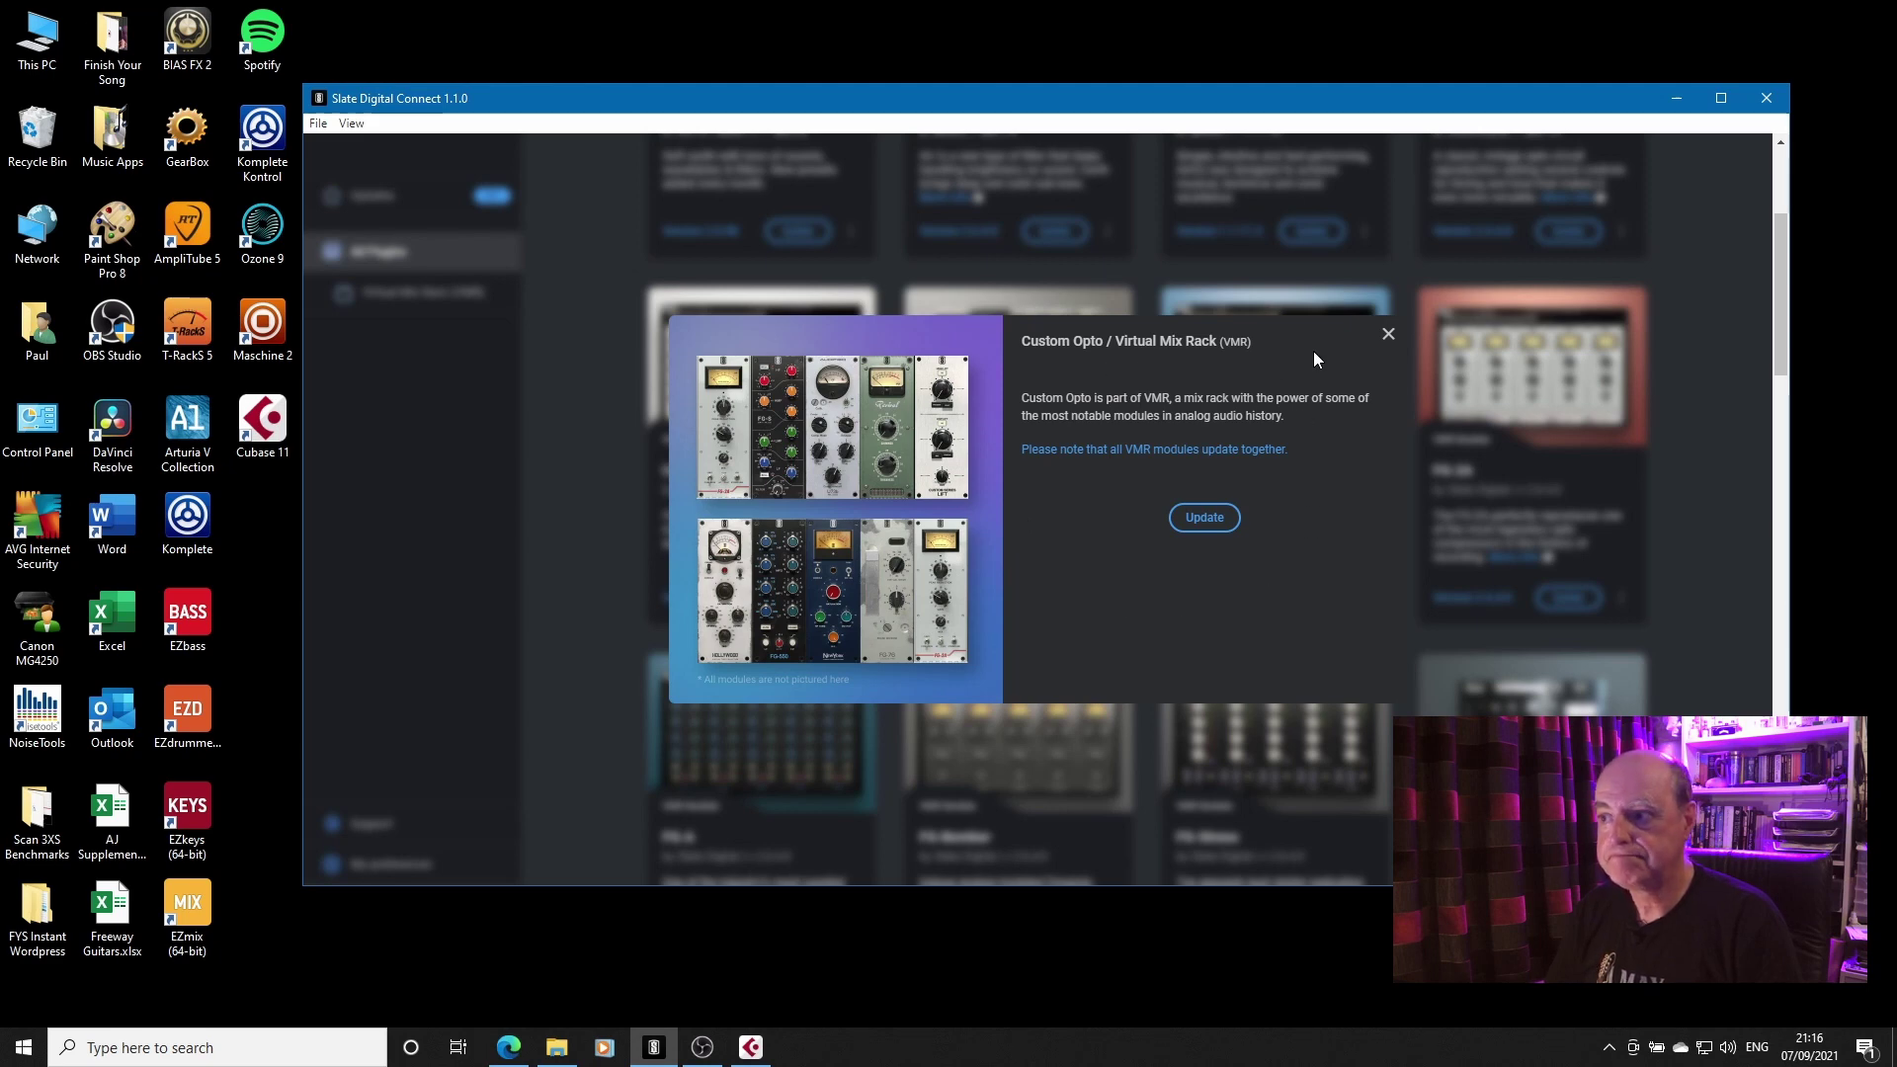
# - Close the Custom Opto notice and look through the plugins still awaiting updates
pyautogui.click(1389, 336)
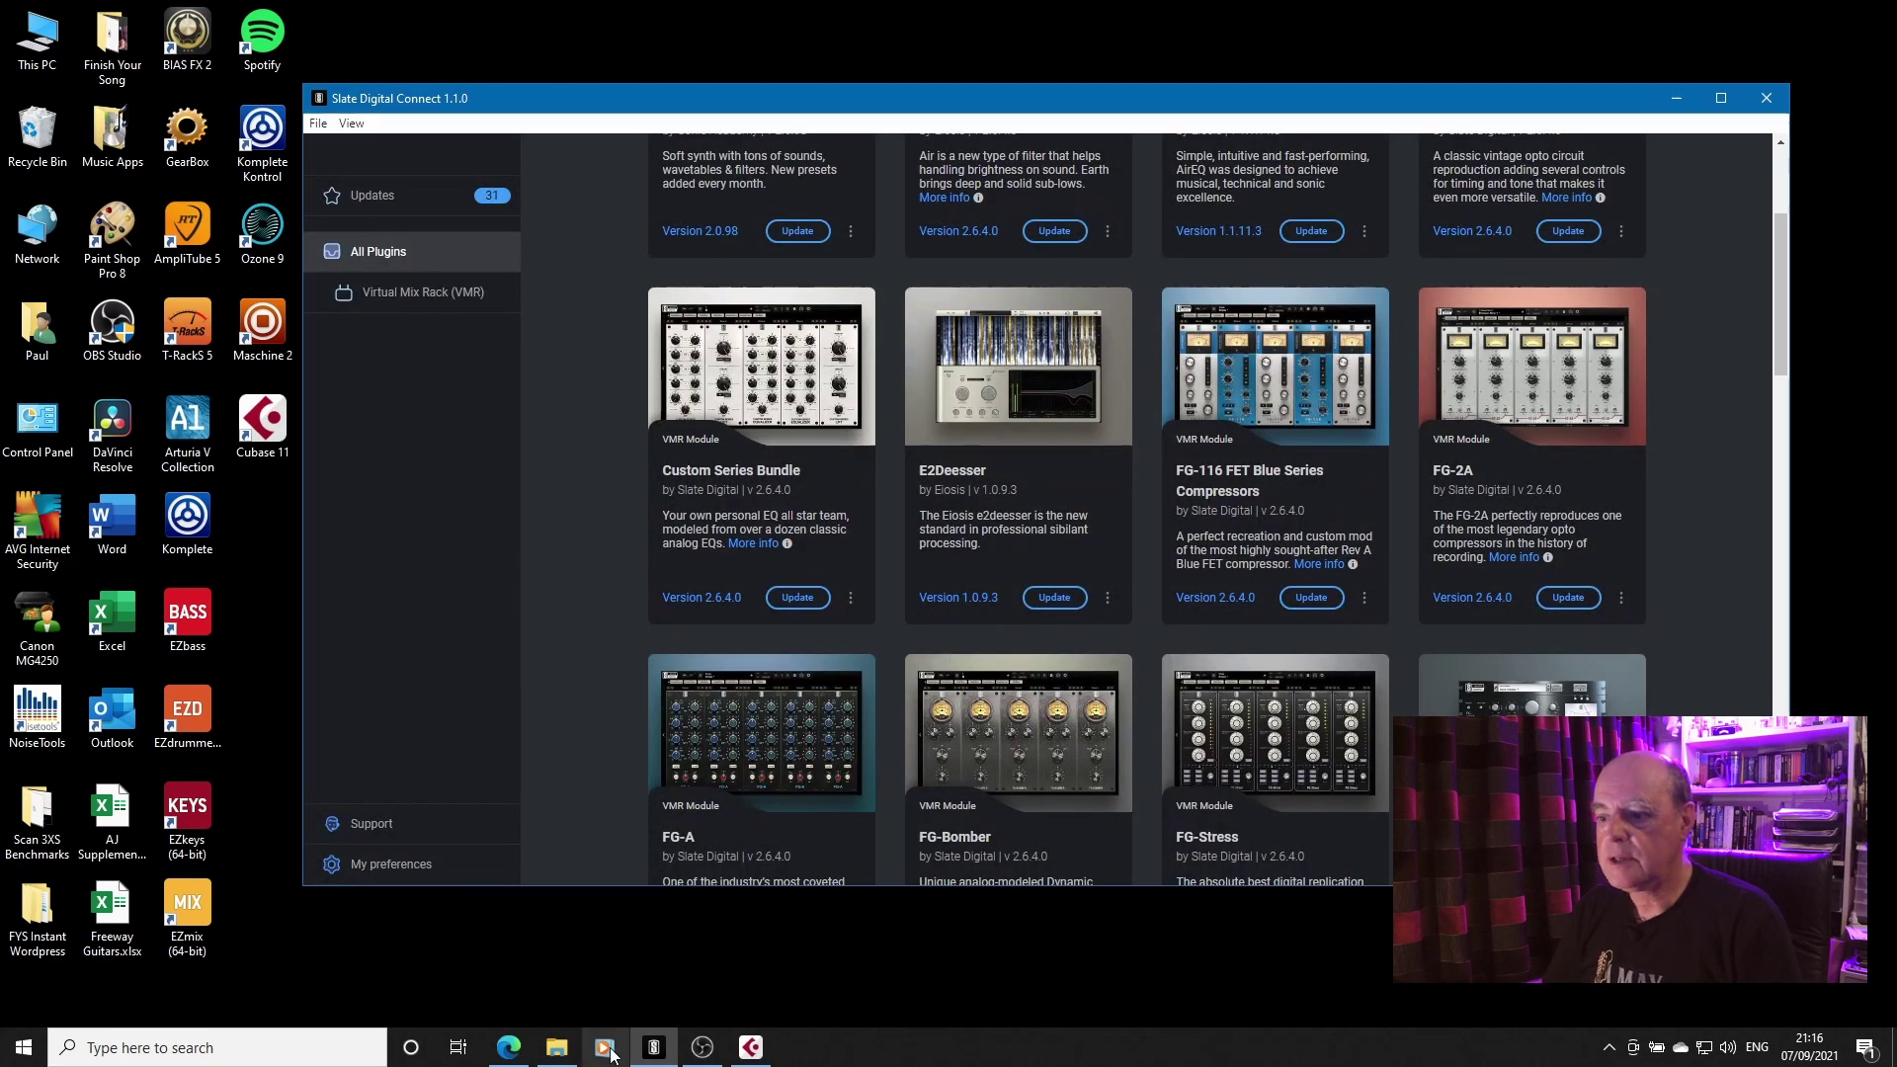
pyautogui.scroll(-5, 1148, 704)
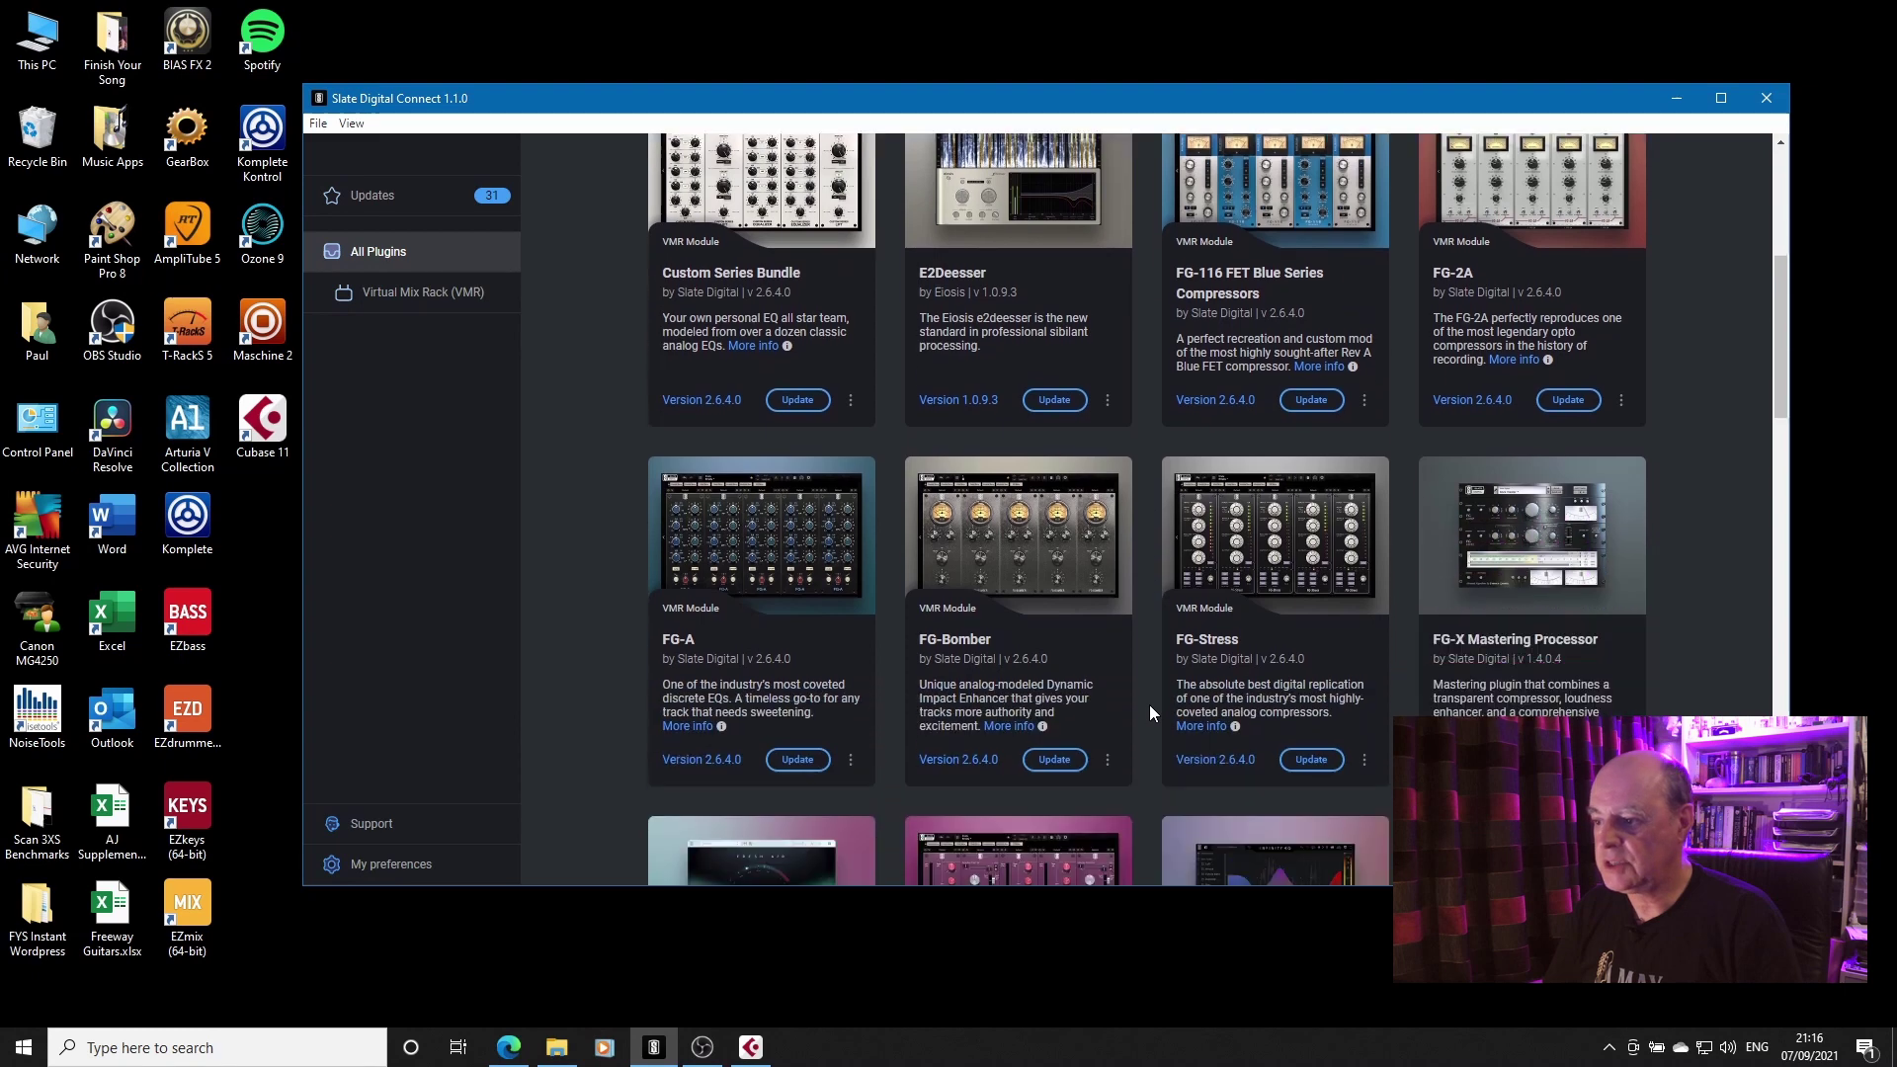
pyautogui.scroll(-3, 1148, 711)
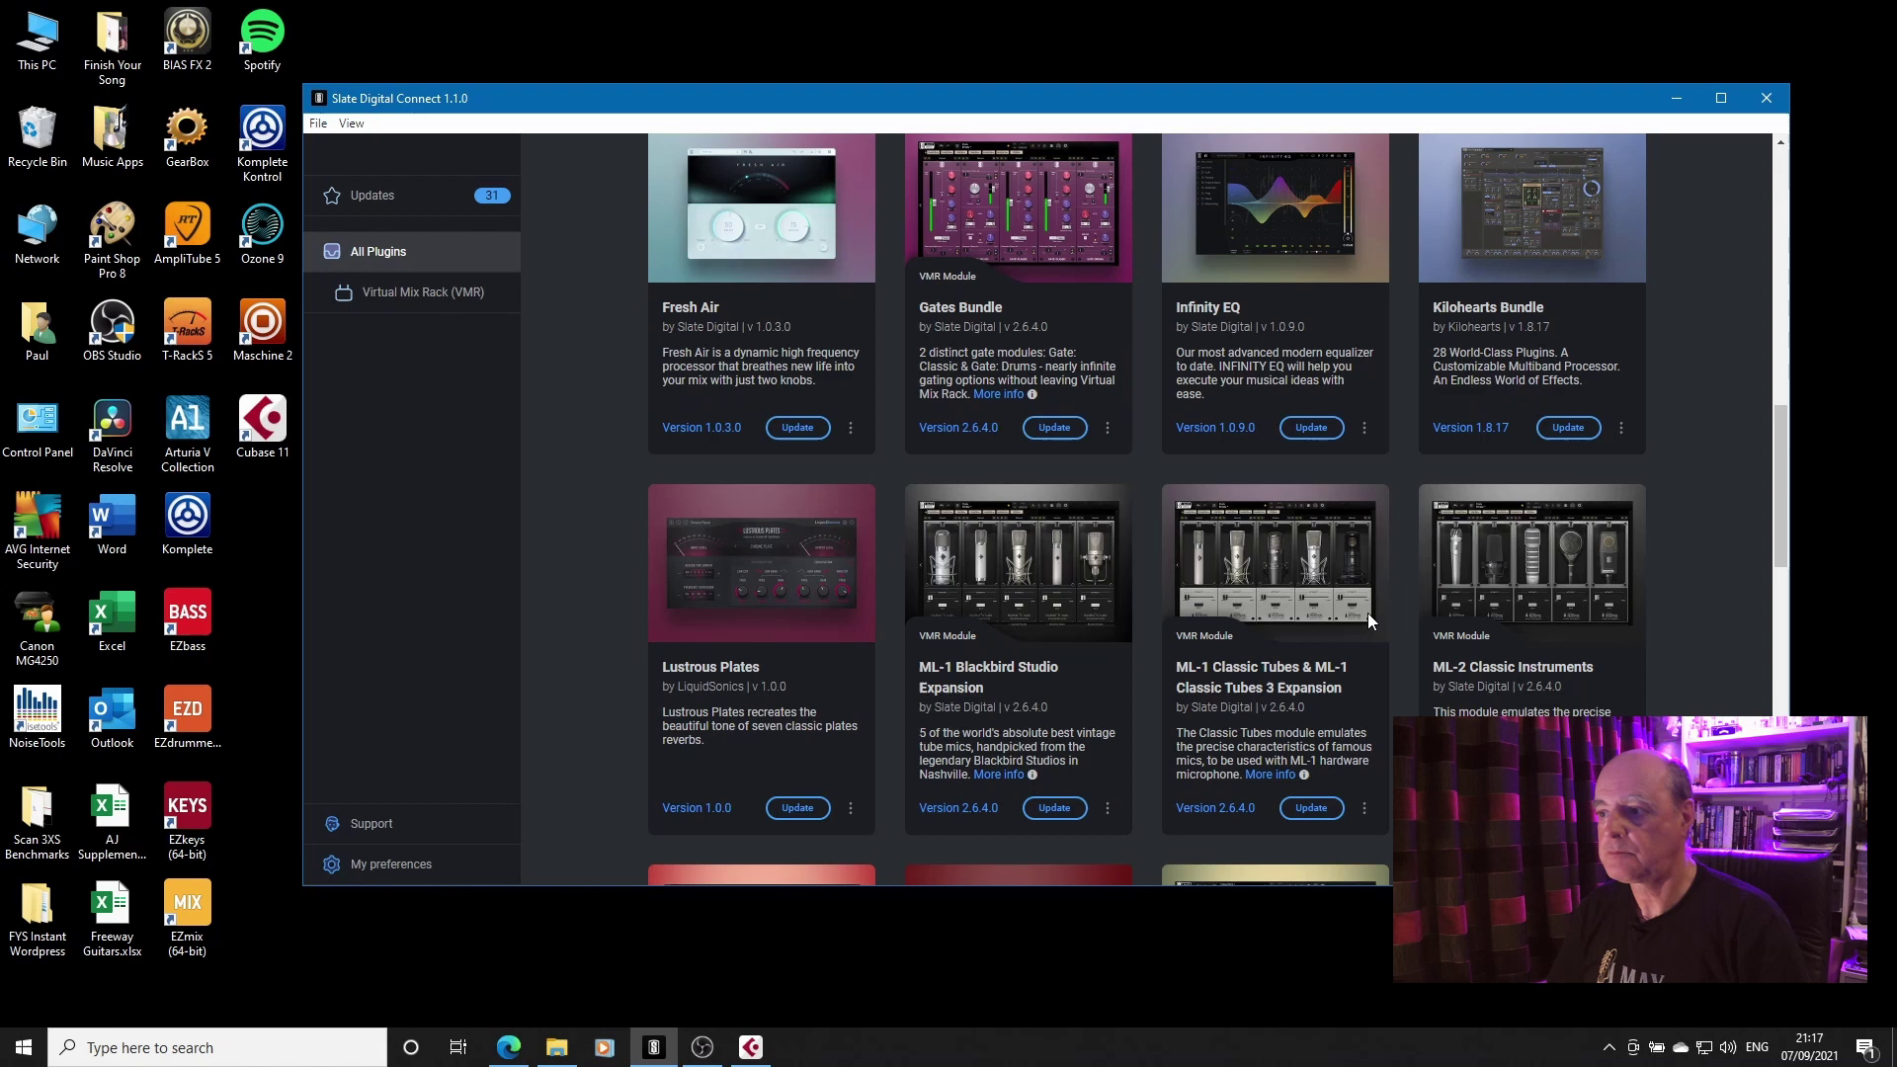
# - Set the plugin formats in My preferences to VST 3 only, with VST 2 off
pyautogui.click(411, 865)
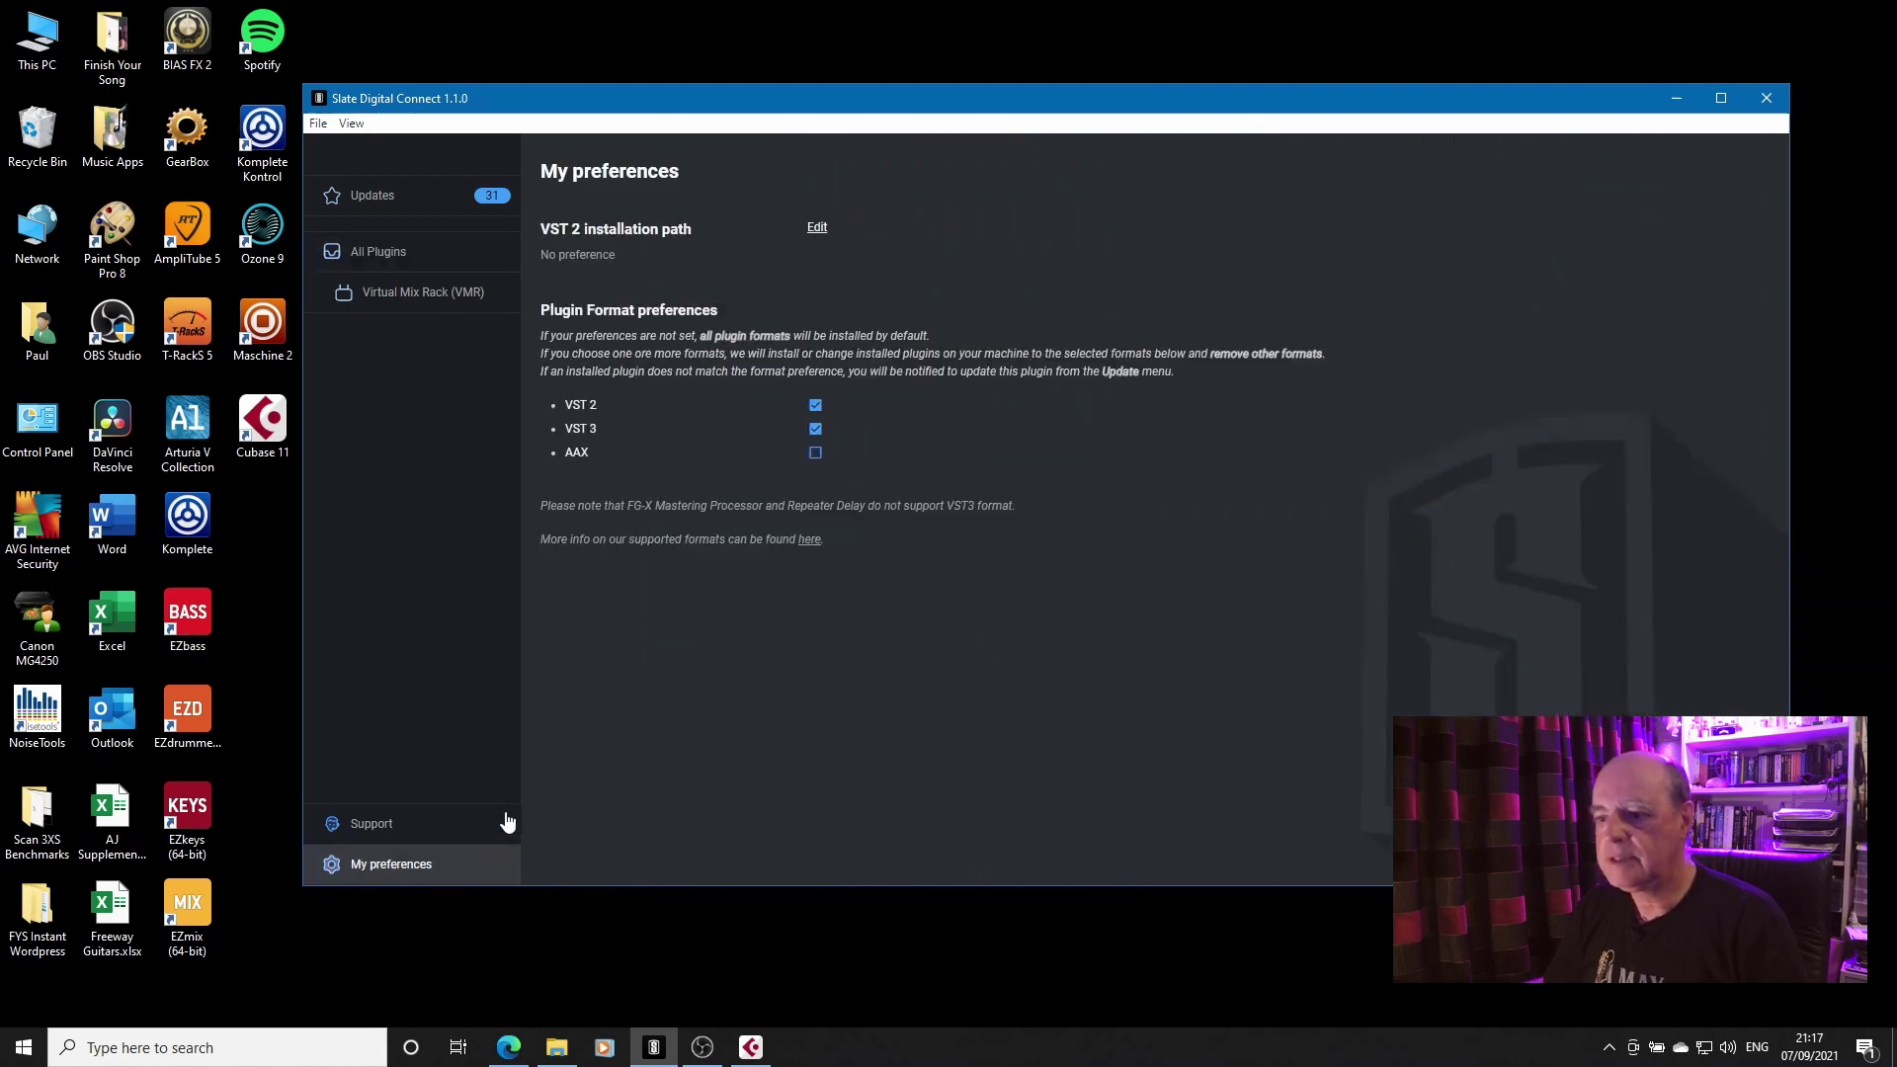
pyautogui.click(815, 430)
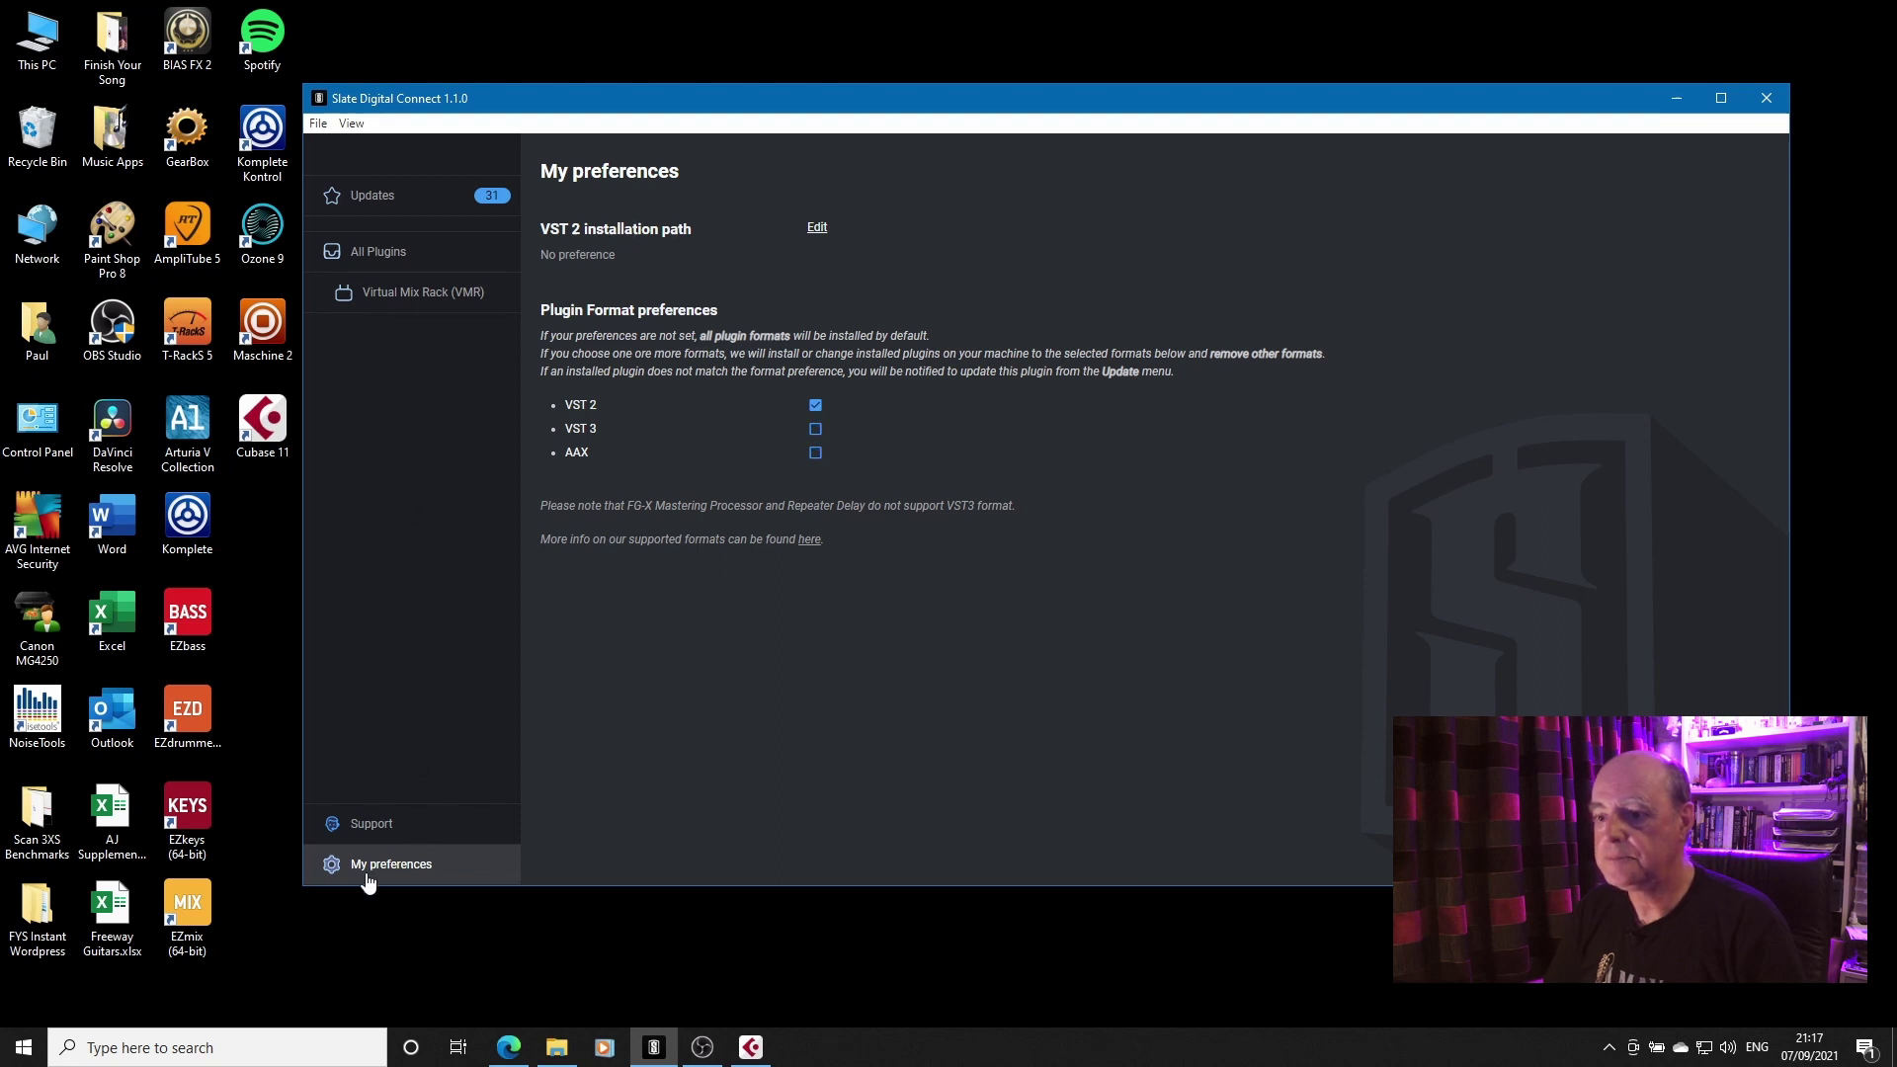
pyautogui.click(376, 253)
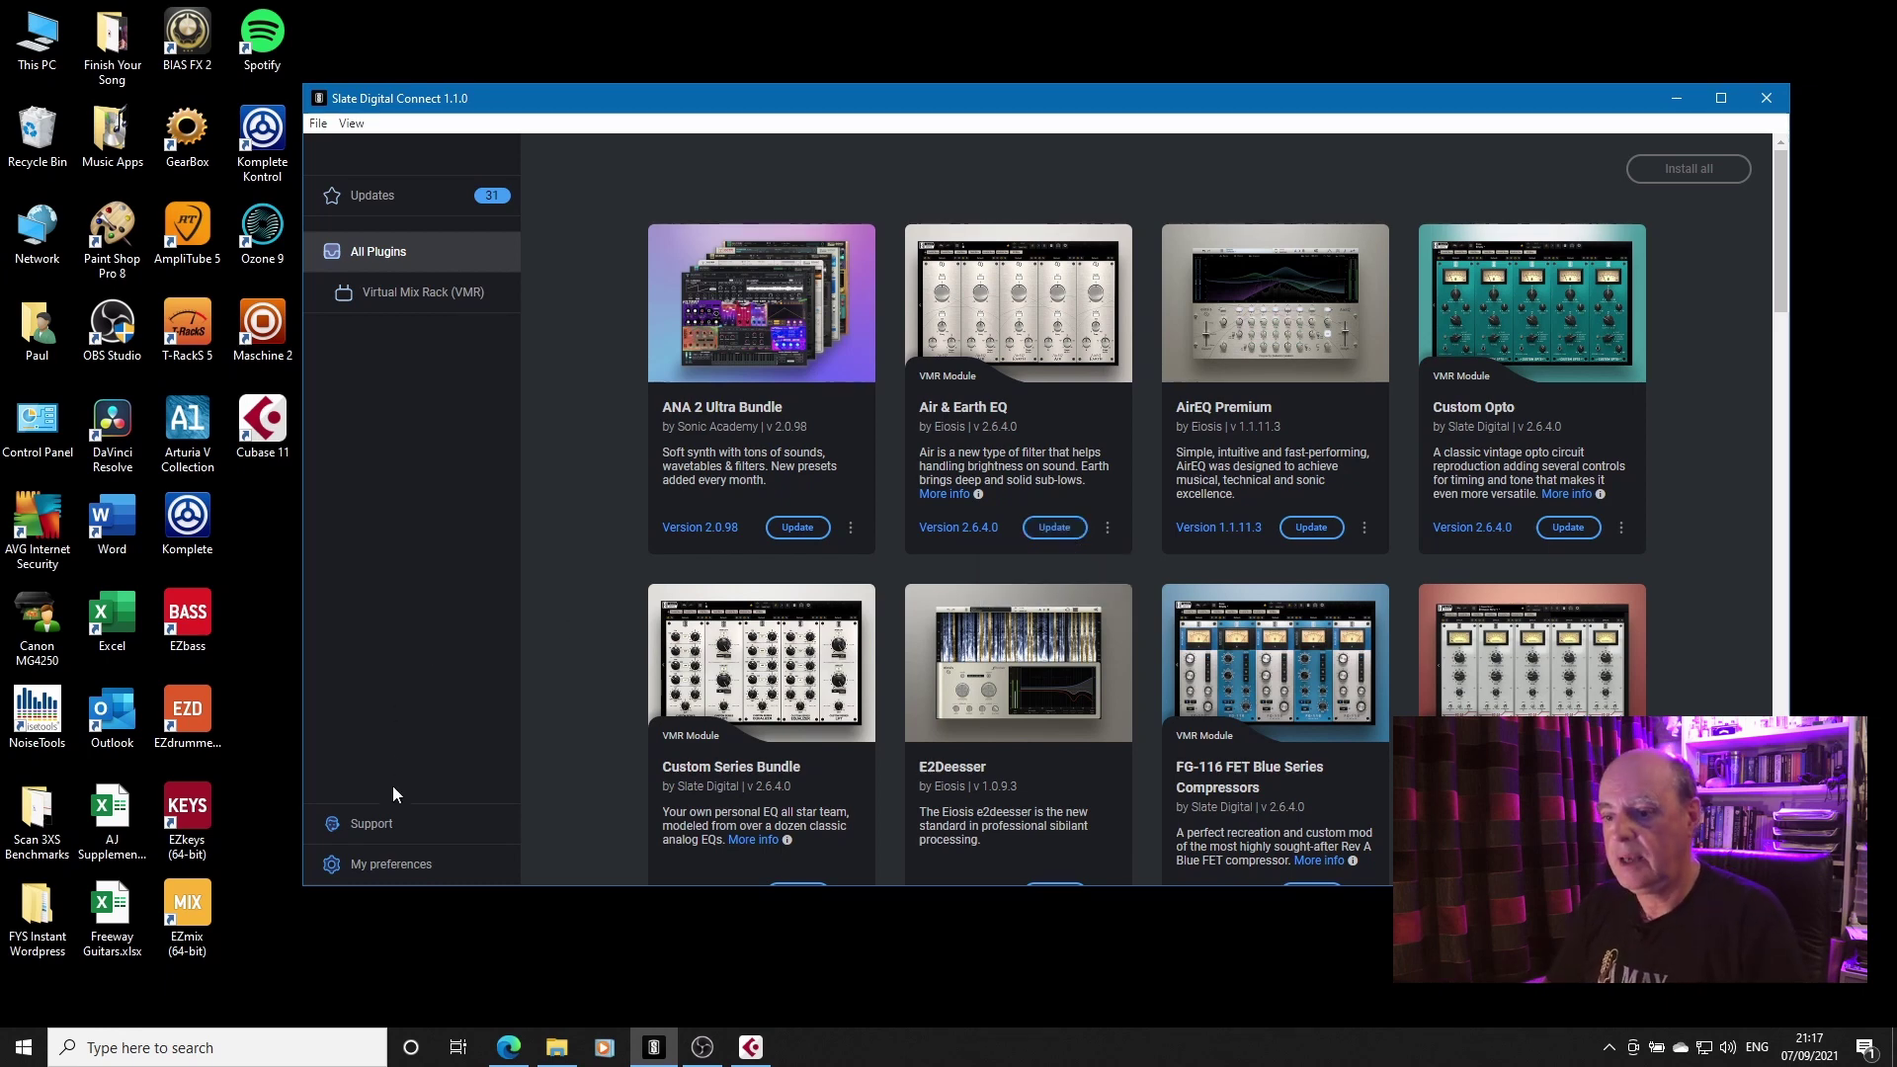
pyautogui.click(383, 874)
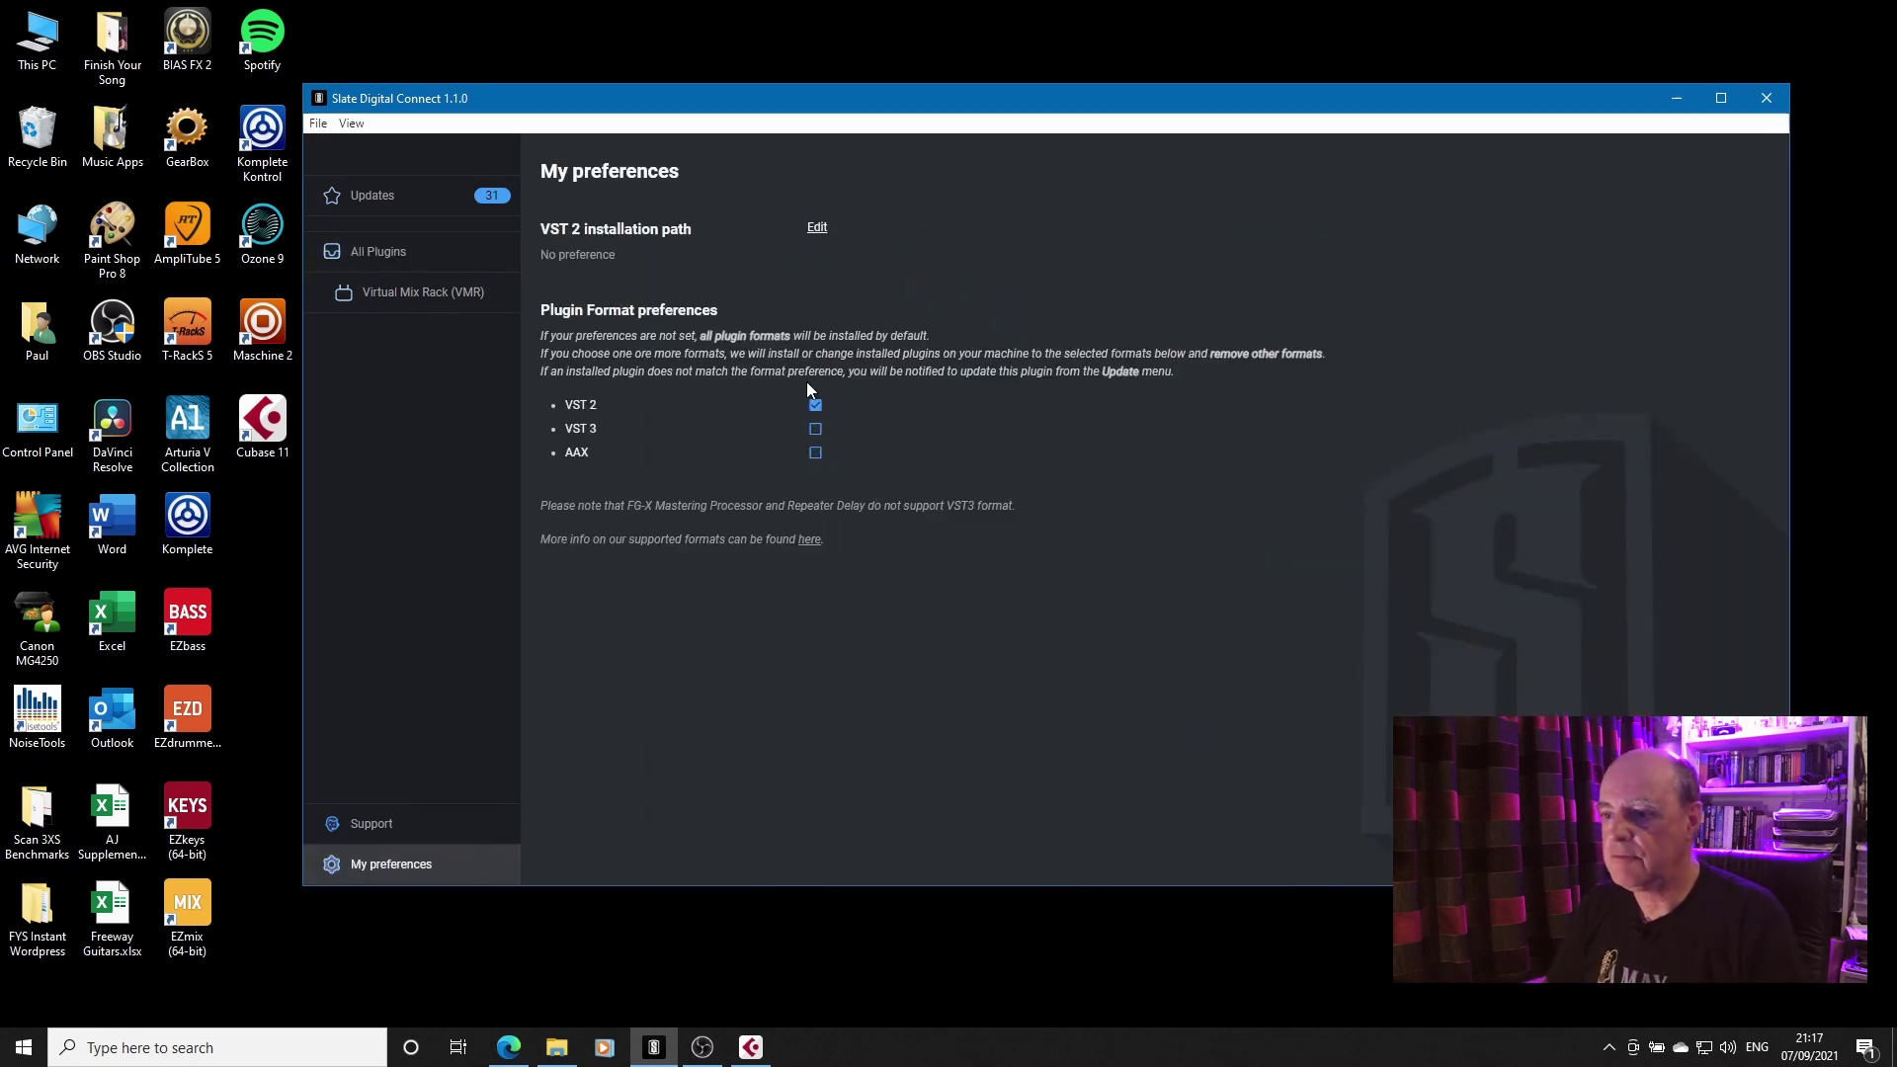
pyautogui.click(816, 429)
pyautogui.click(816, 405)
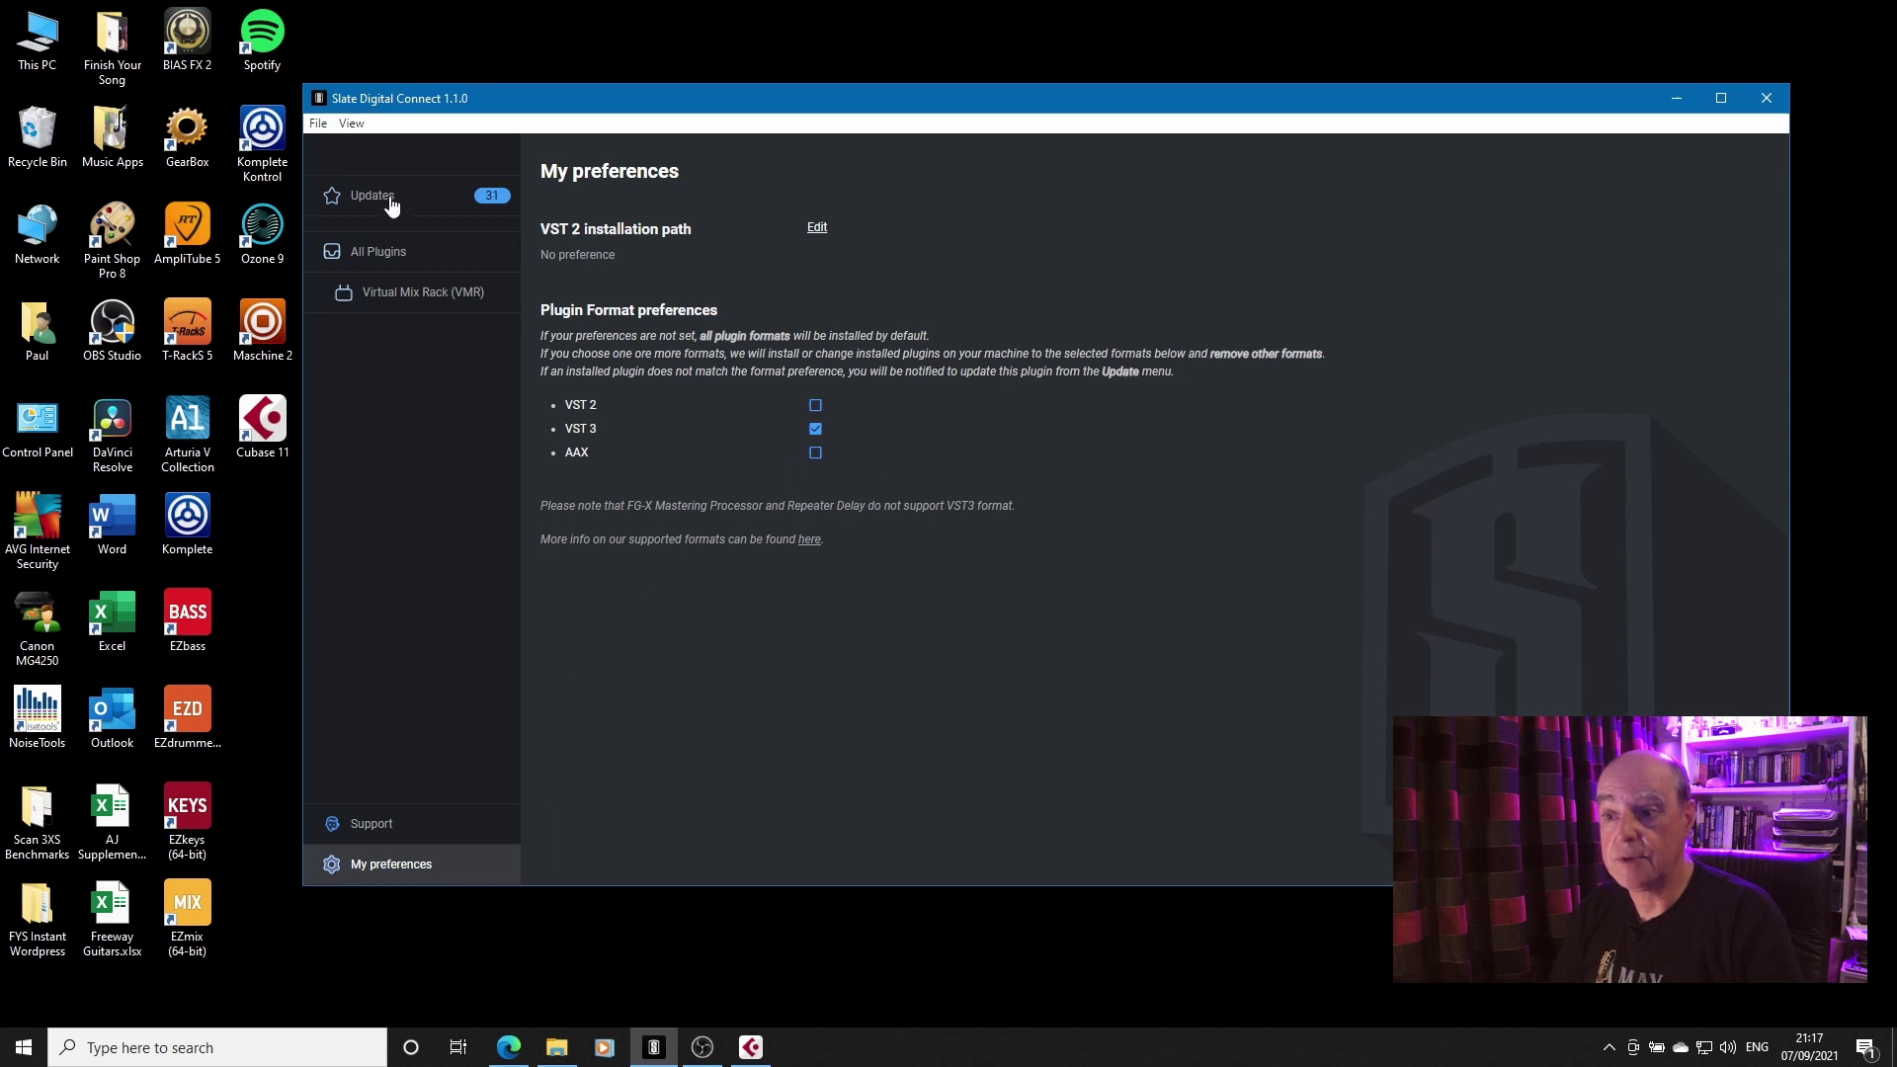
# - Check that every All Plugins card, including the VMR modules, reads Up to date
pyautogui.click(374, 254)
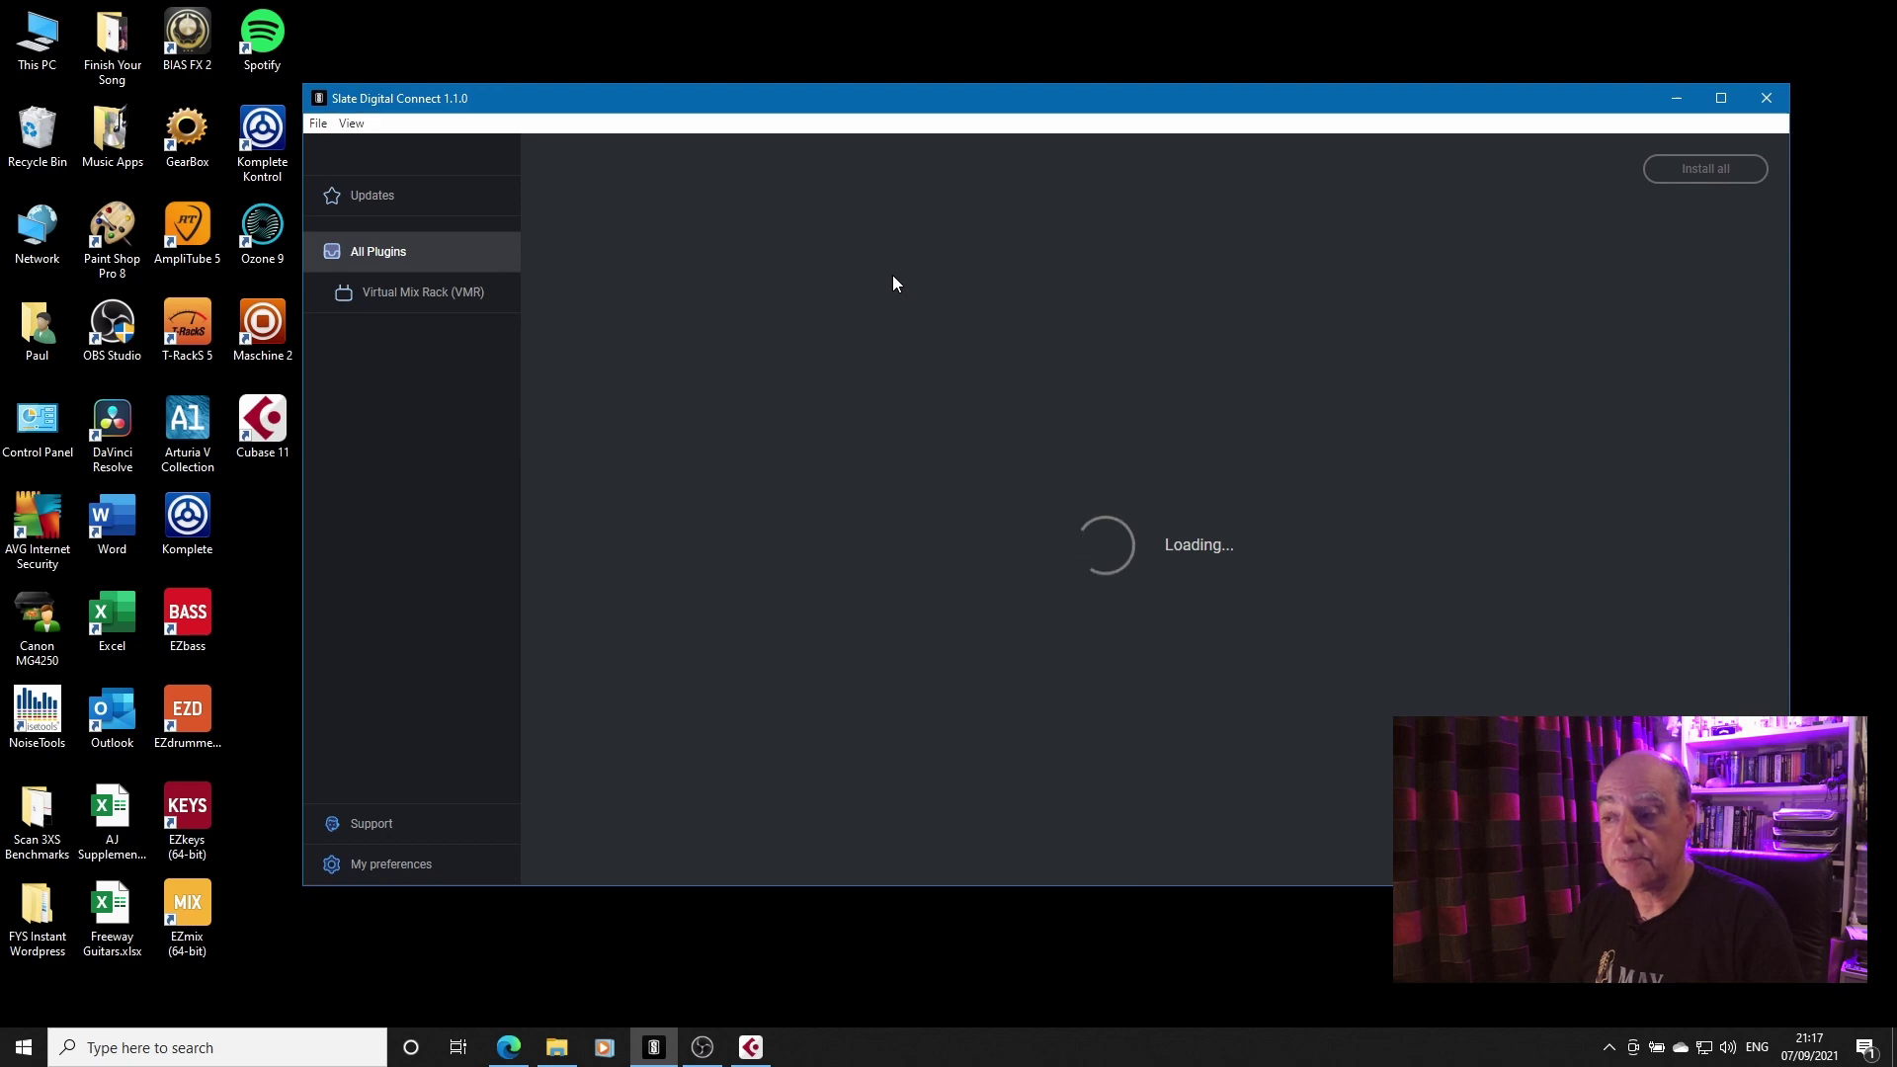
pyautogui.scroll(-6, 1255, 452)
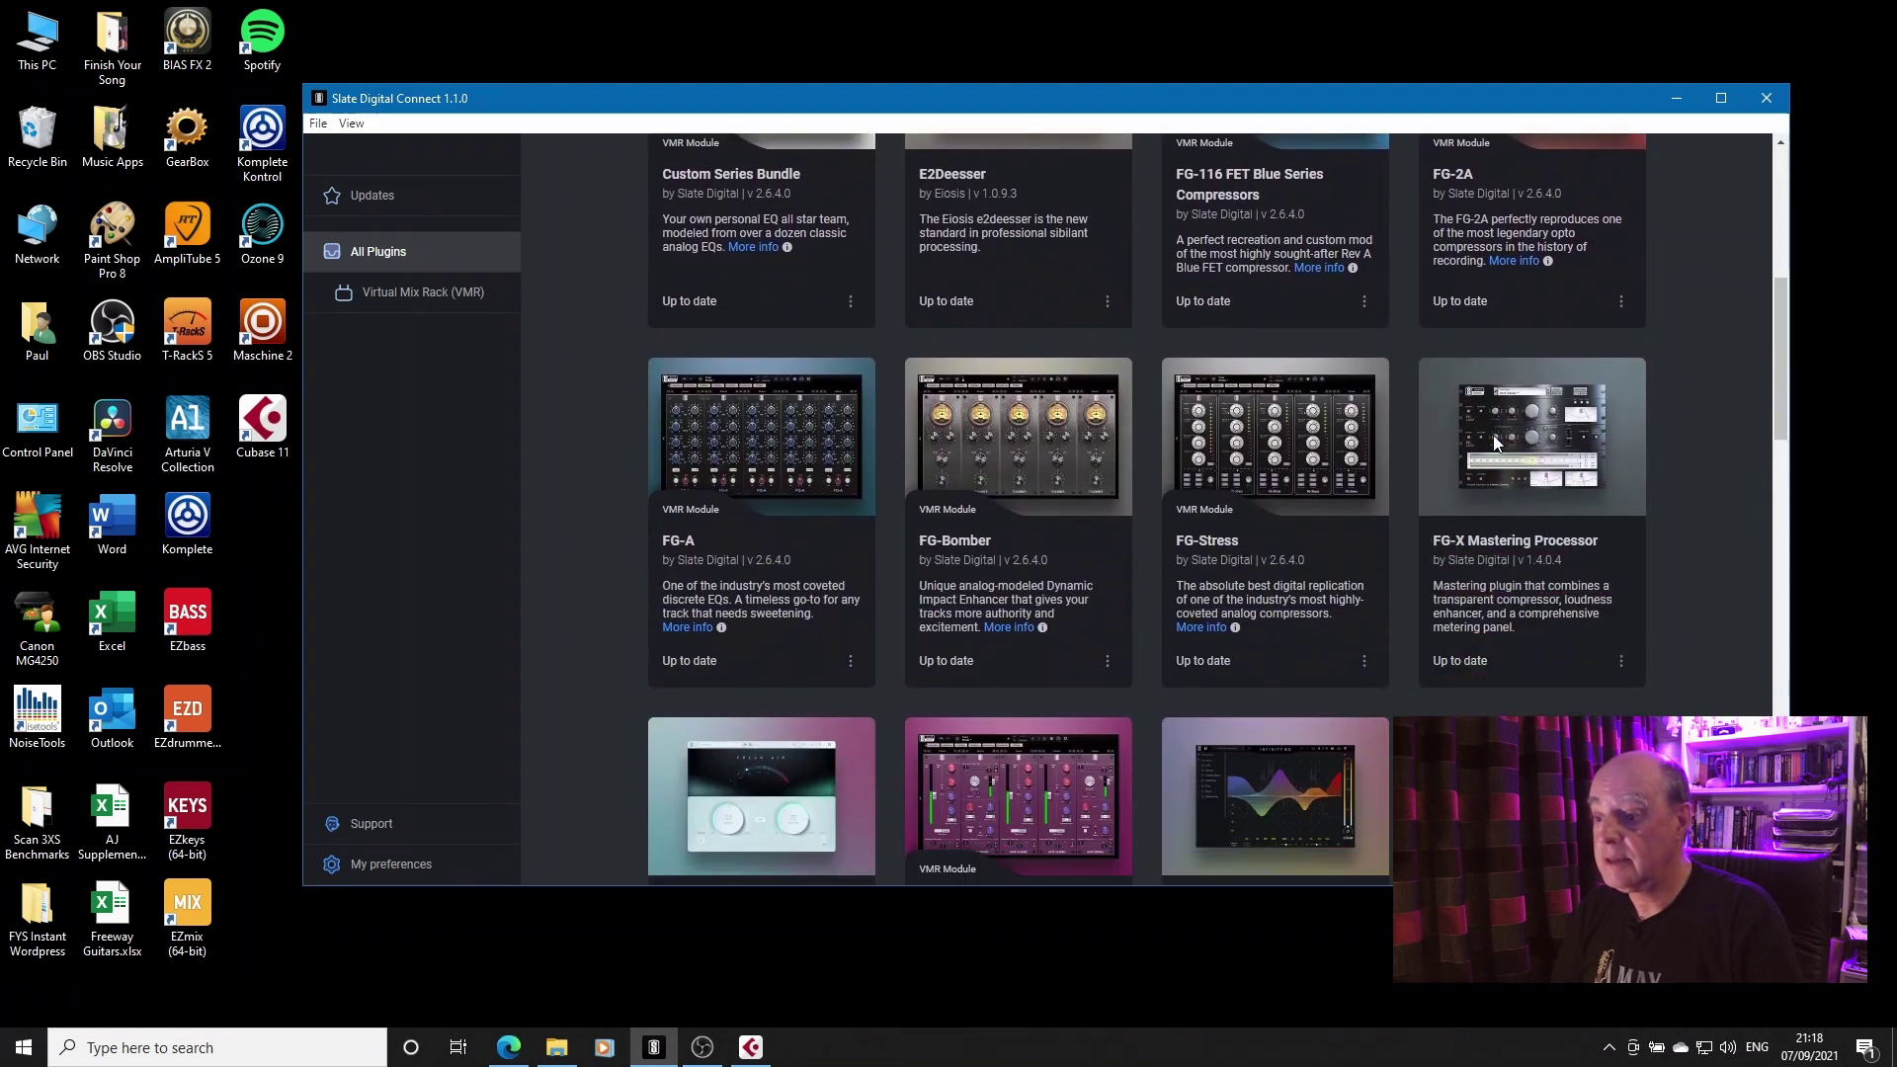
pyautogui.scroll(-5, 1496, 442)
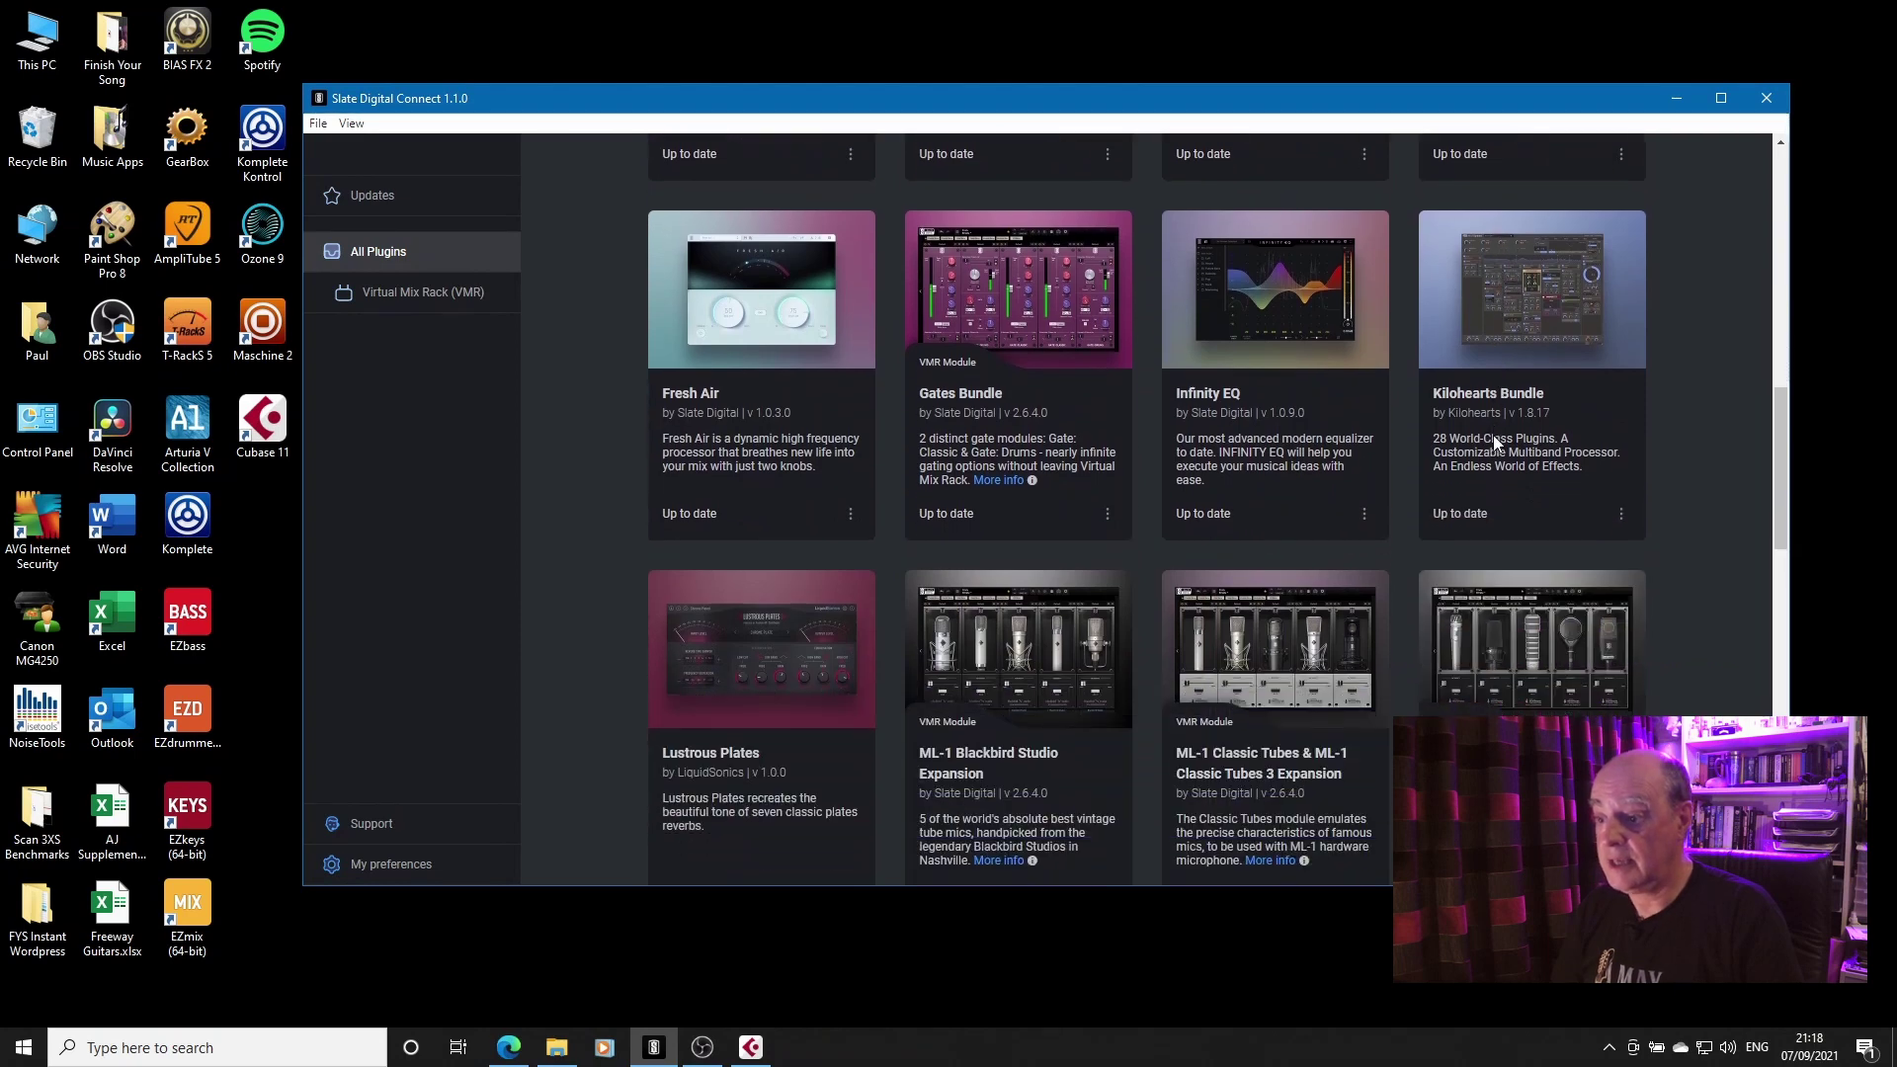
pyautogui.scroll(-4, 1492, 435)
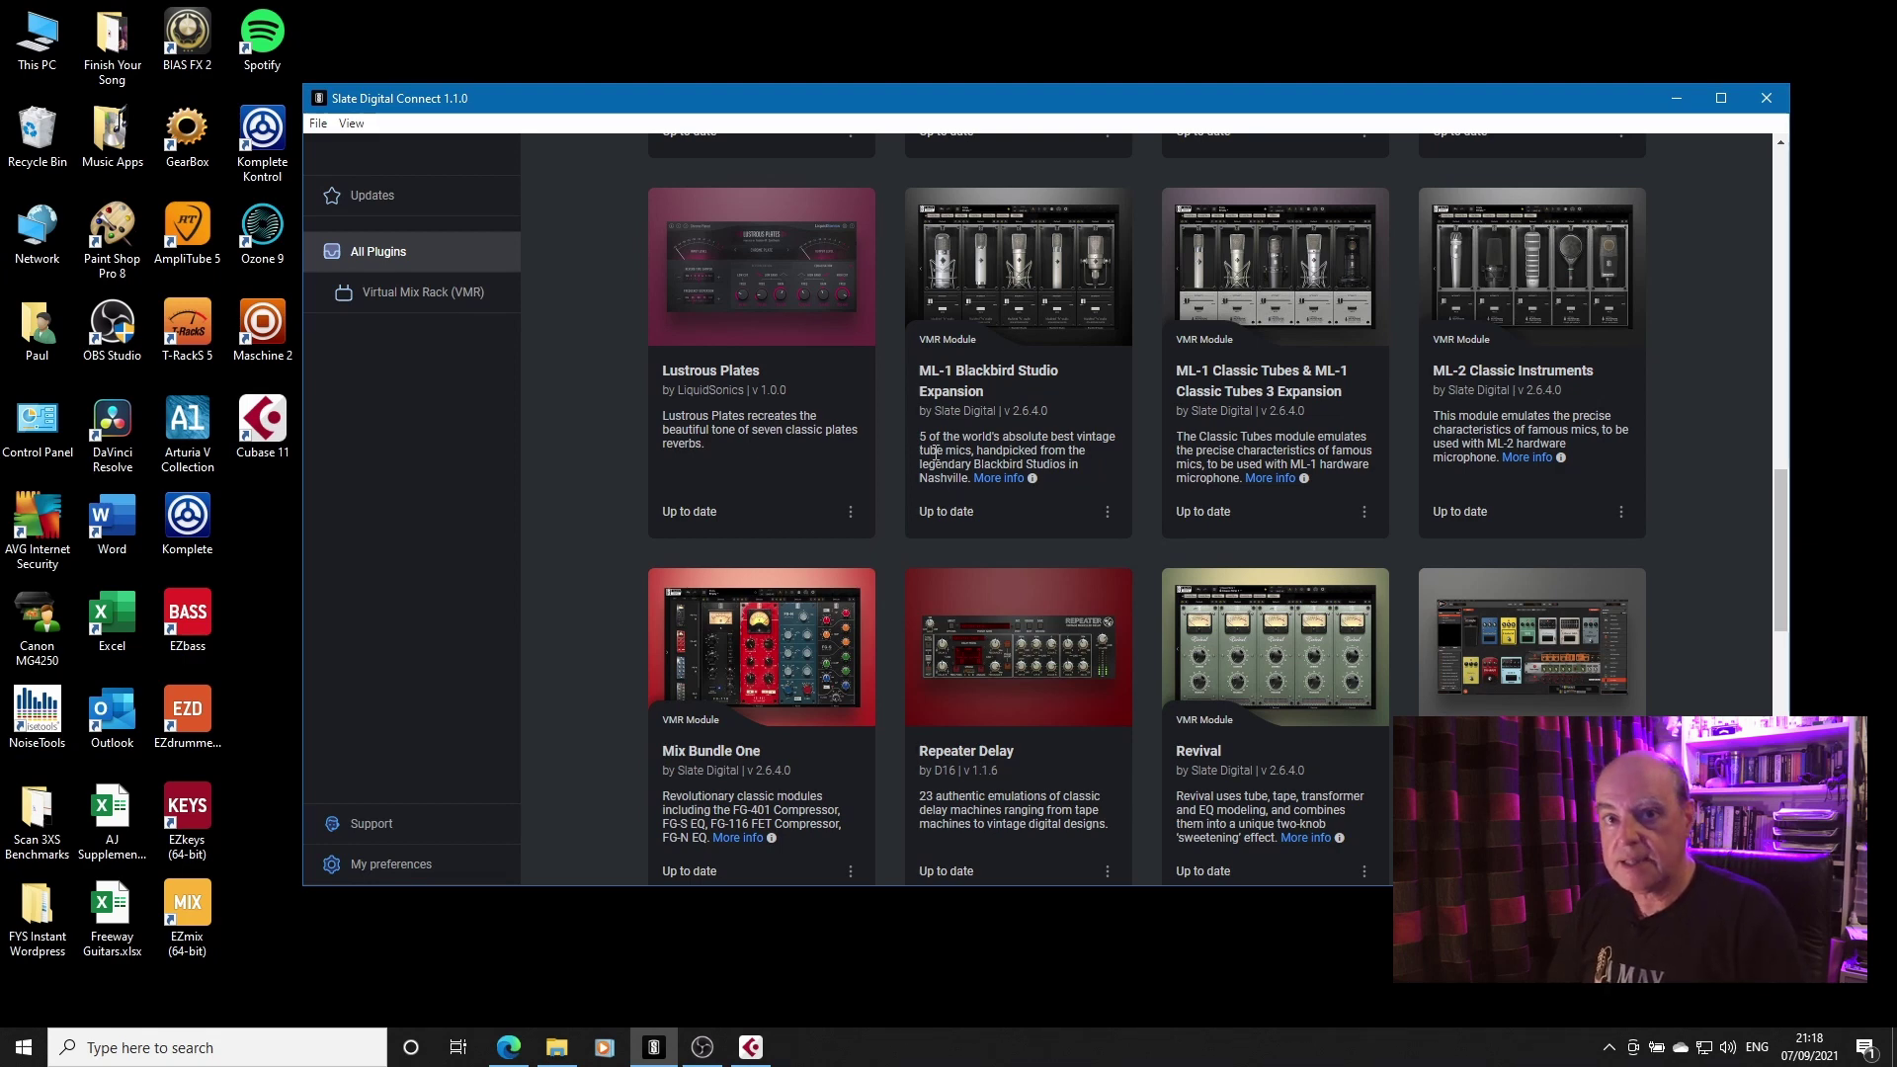
# - Switch to Cubase and open the Virtual Mix Rack on the Drums track
pyautogui.click(1678, 100)
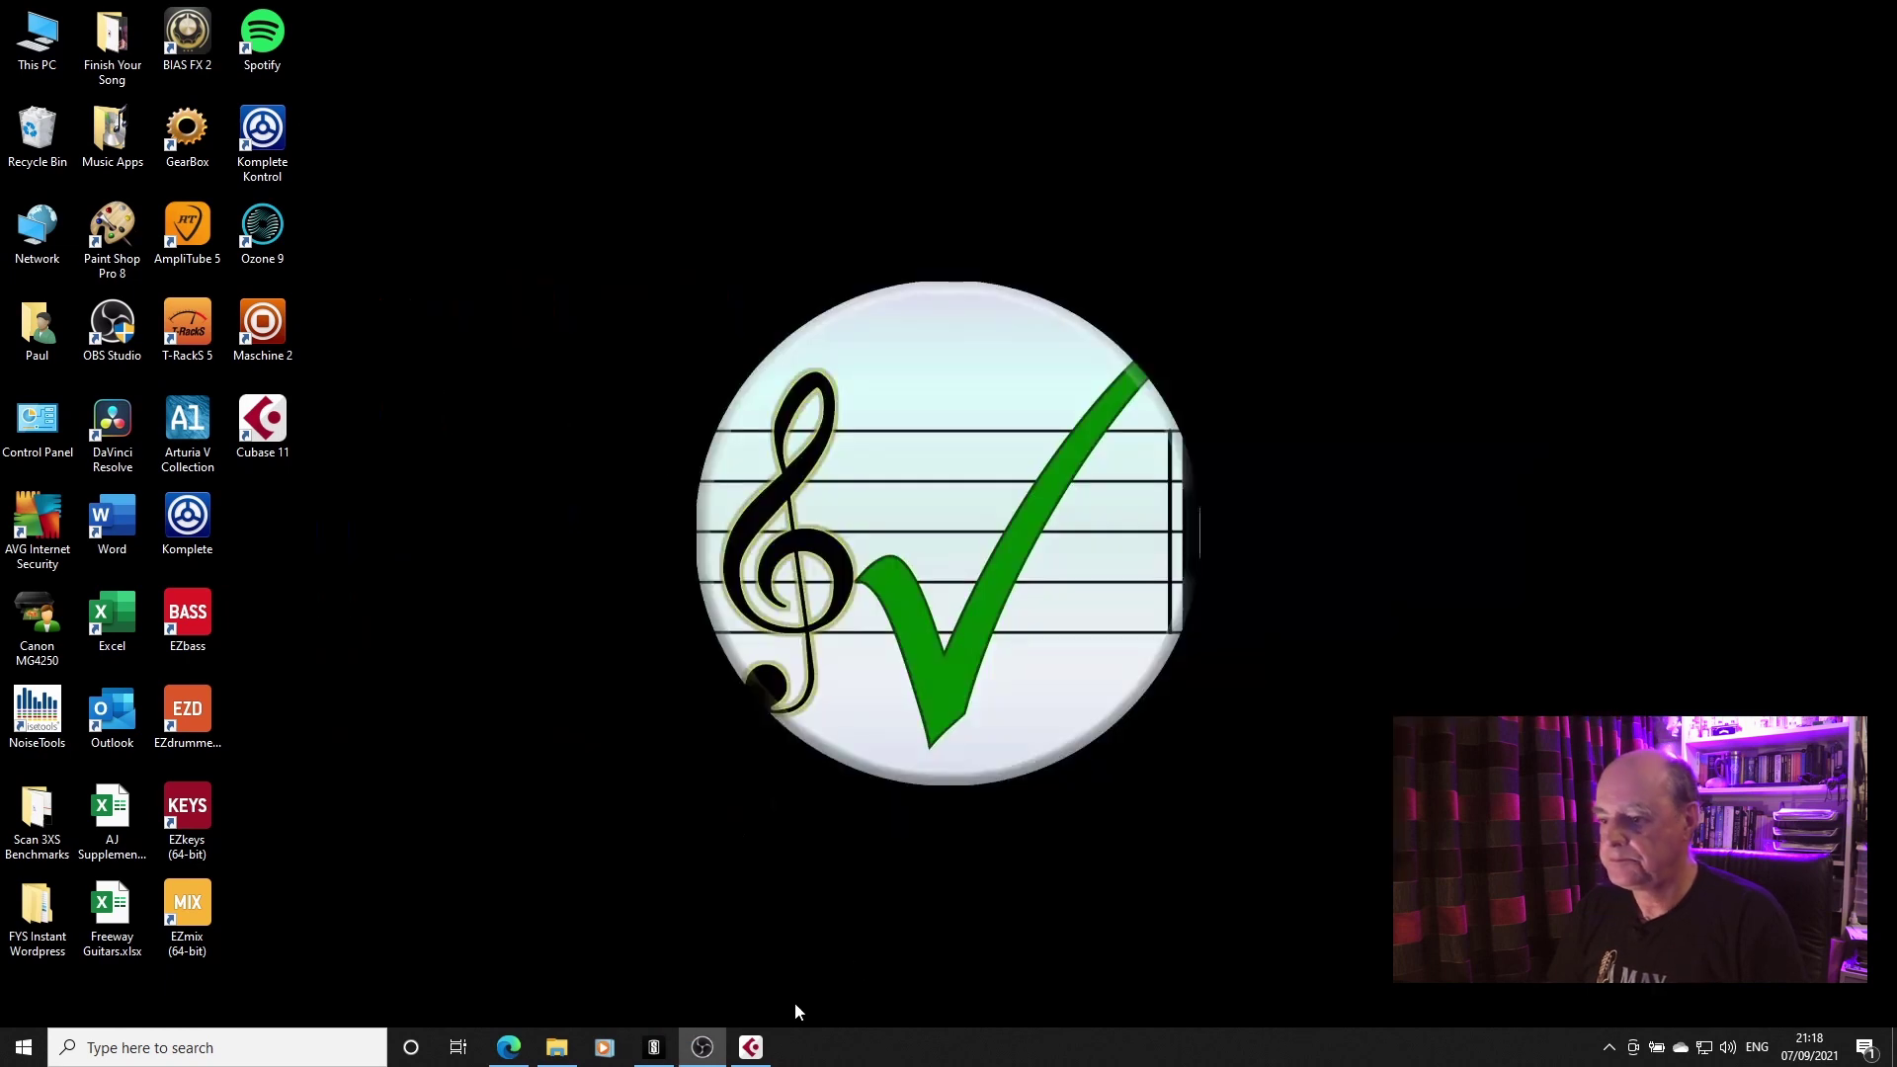
pyautogui.click(754, 1040)
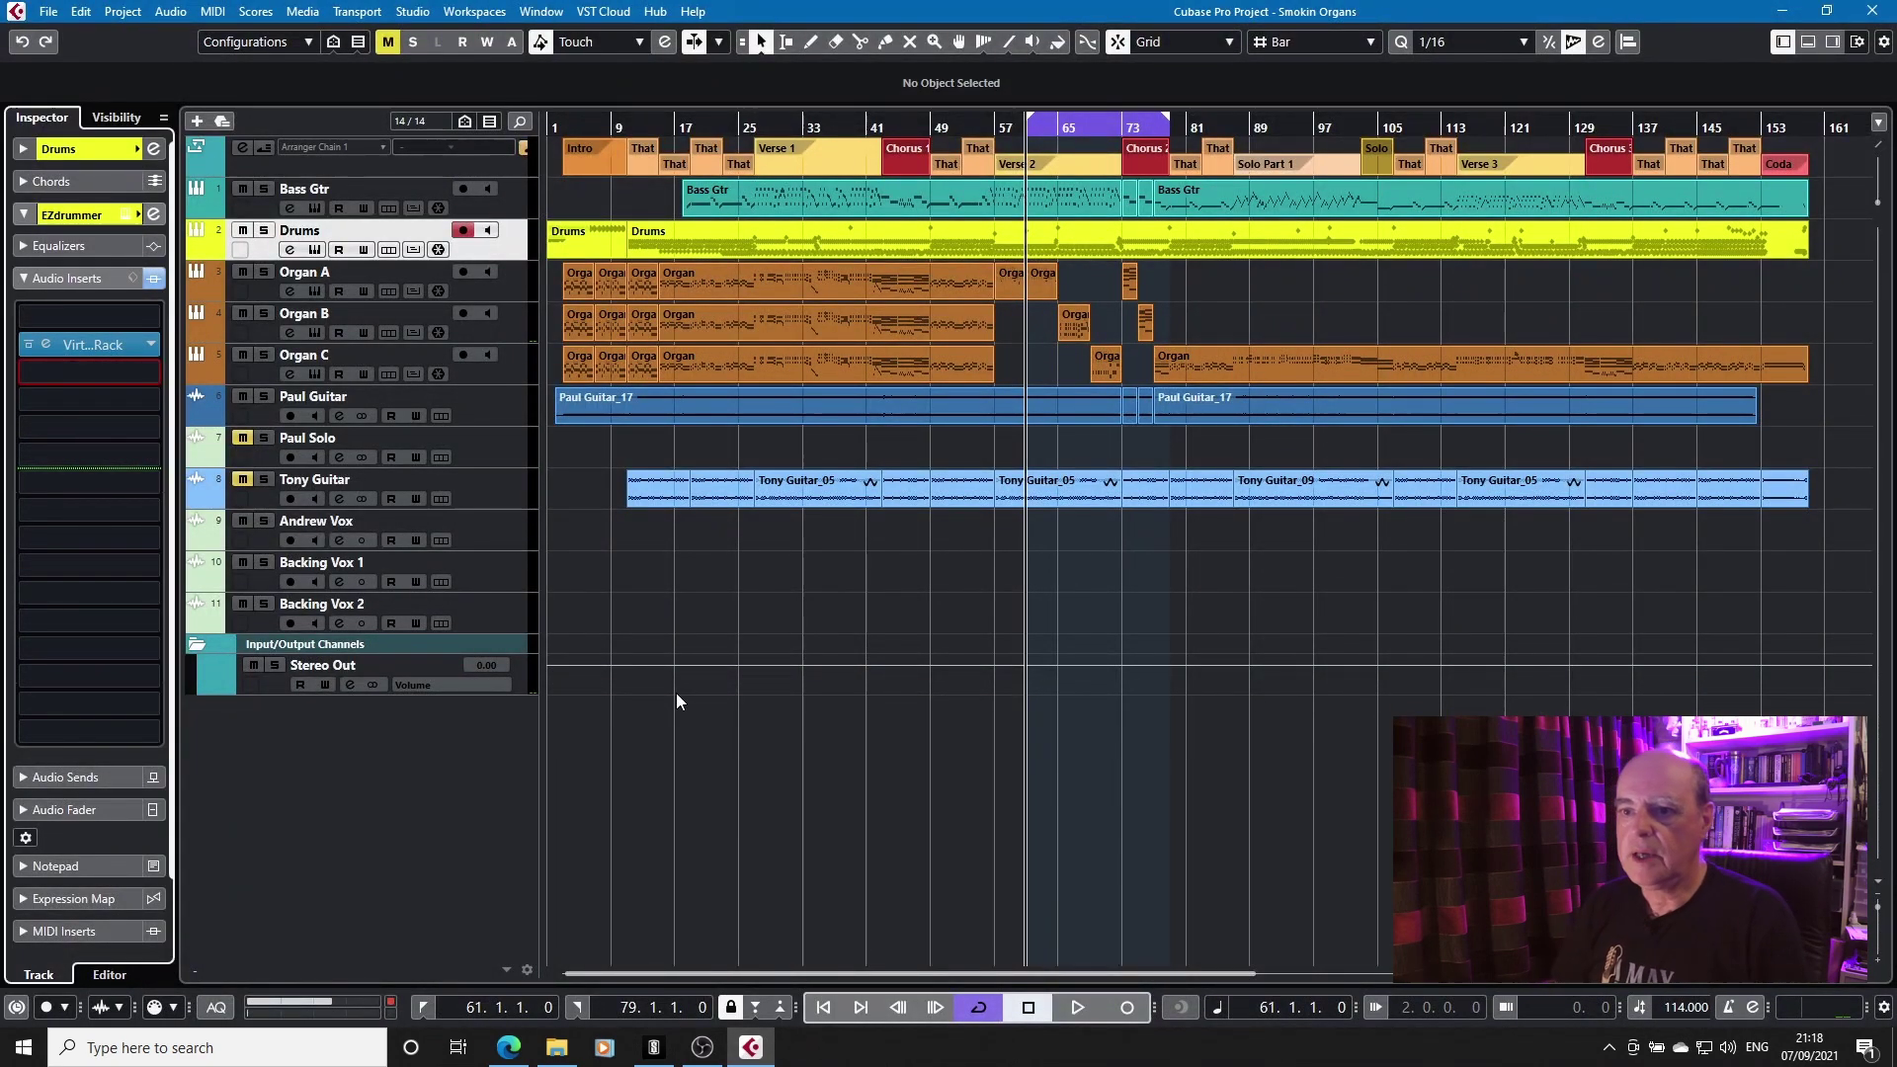
pyautogui.click(43, 345)
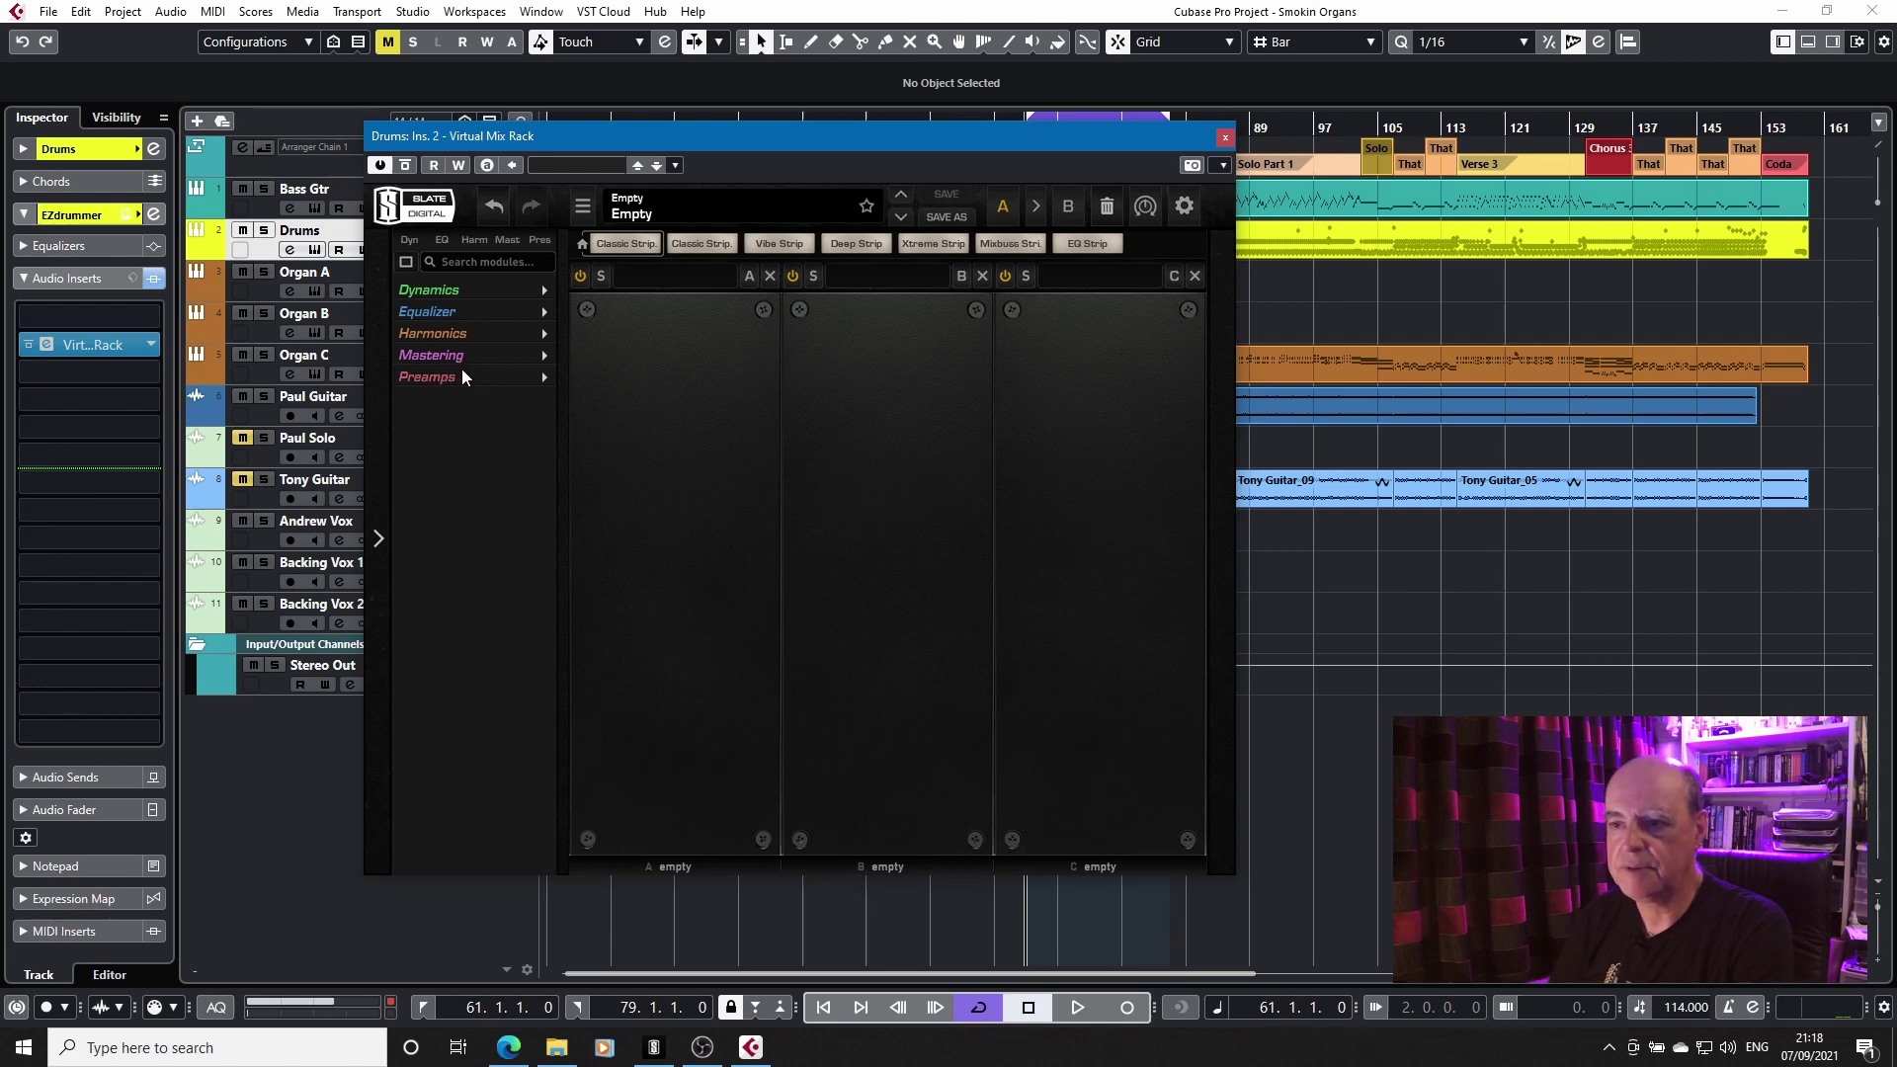
# - Browse all VMR modules as thumbnails, then return to the category list
pyautogui.click(544, 291)
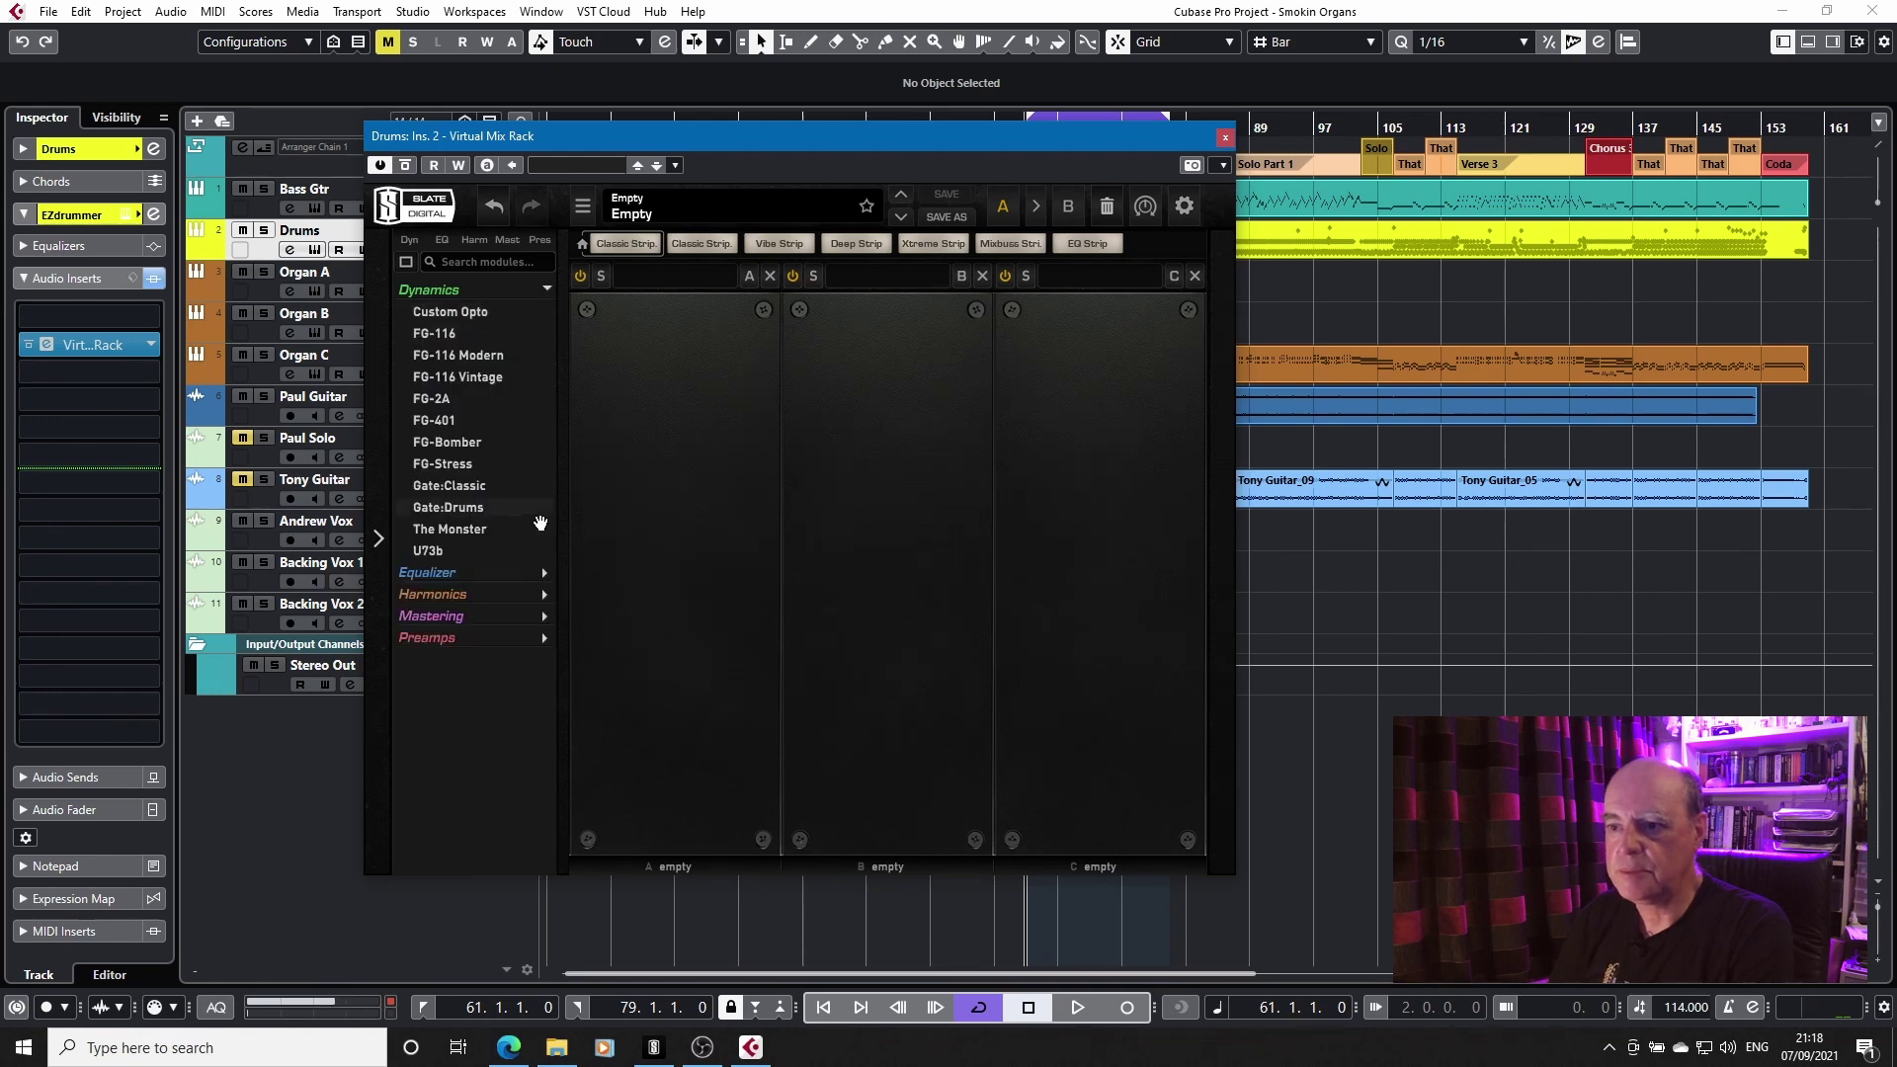
pyautogui.click(545, 291)
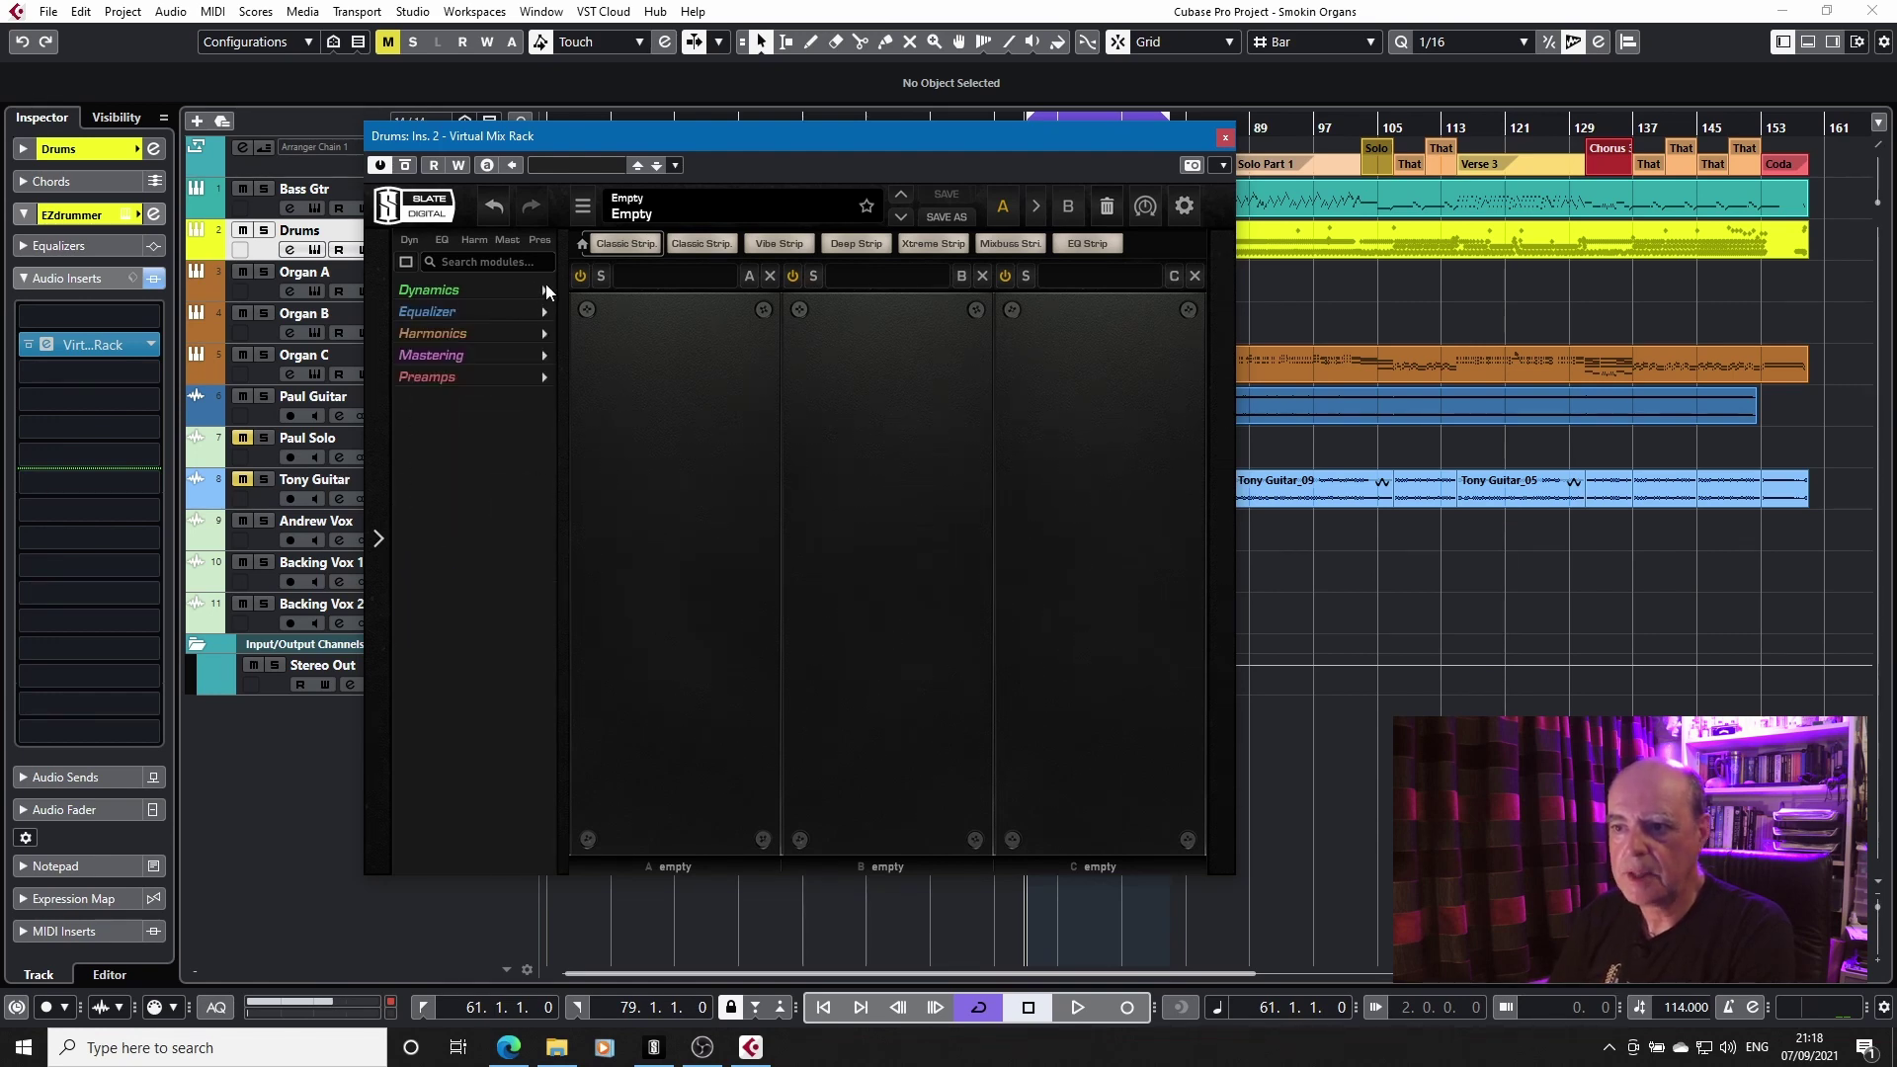
pyautogui.click(406, 261)
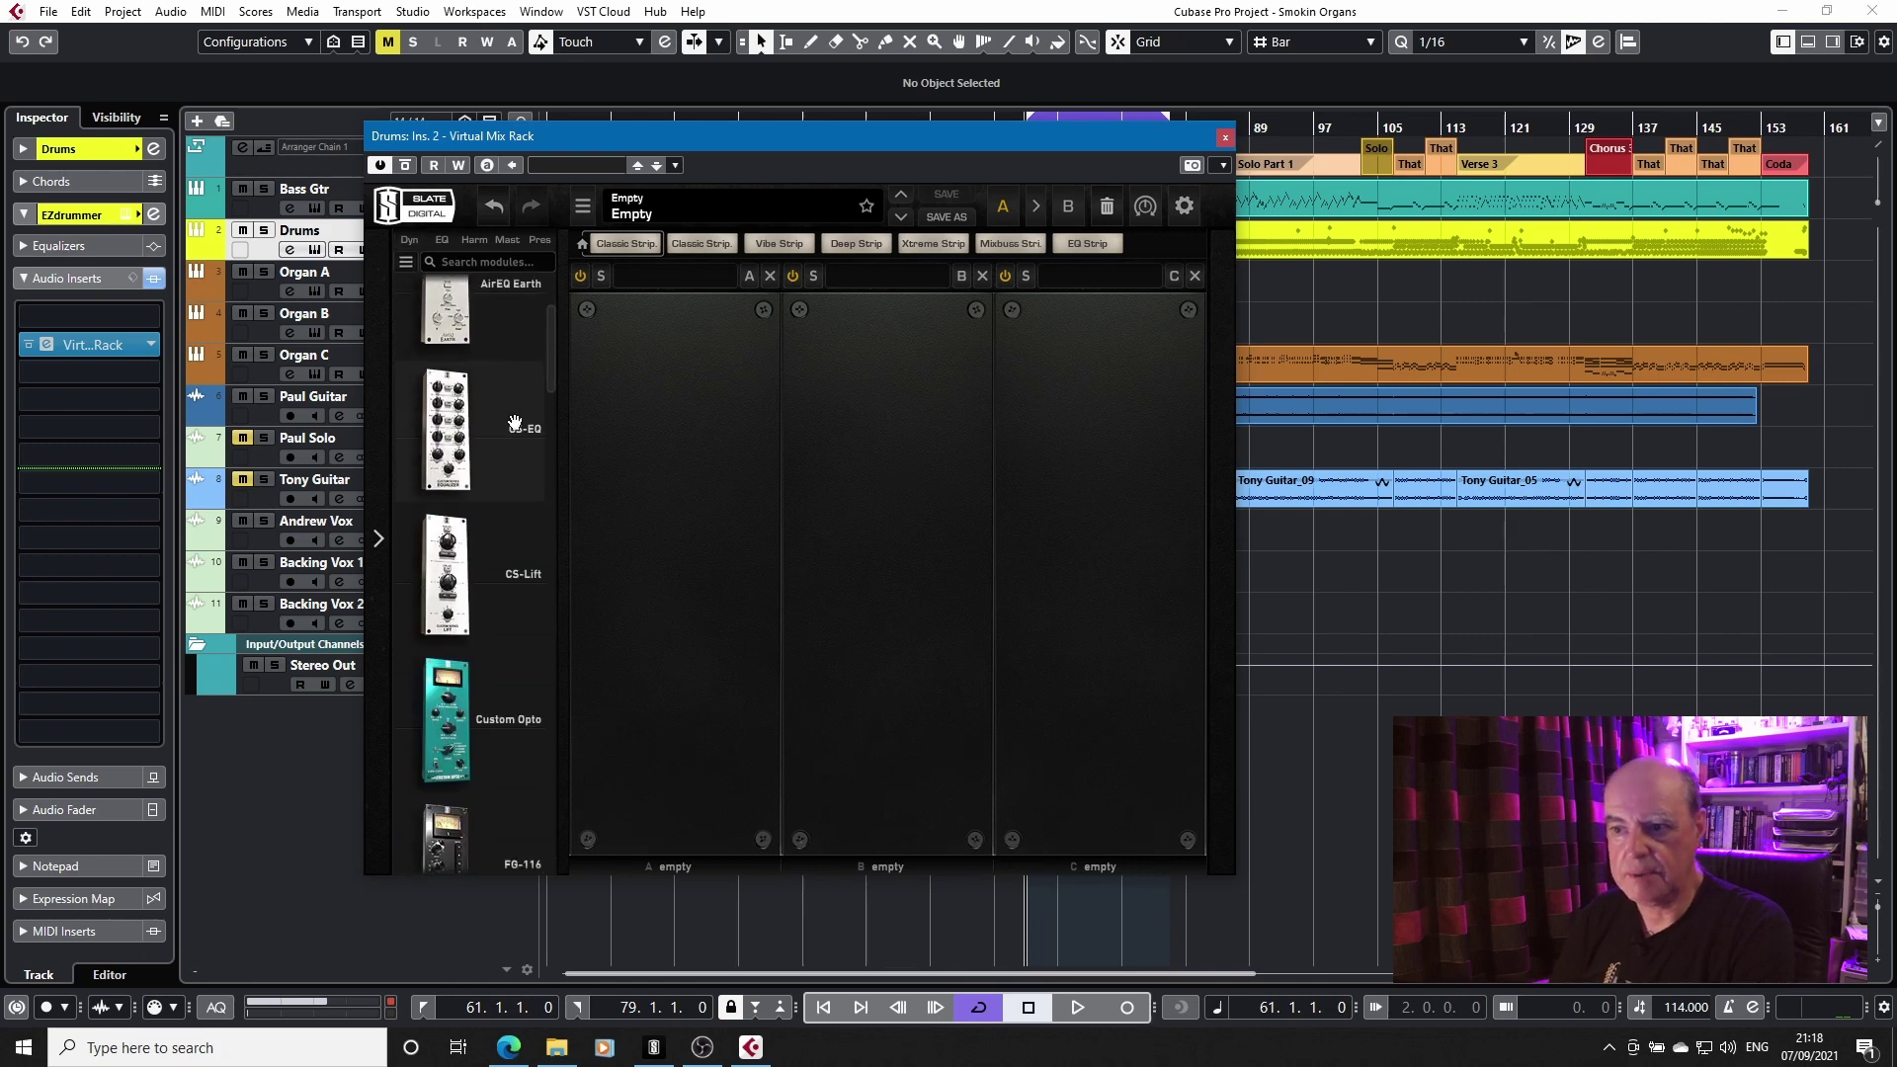
pyautogui.scroll(-10, 515, 423)
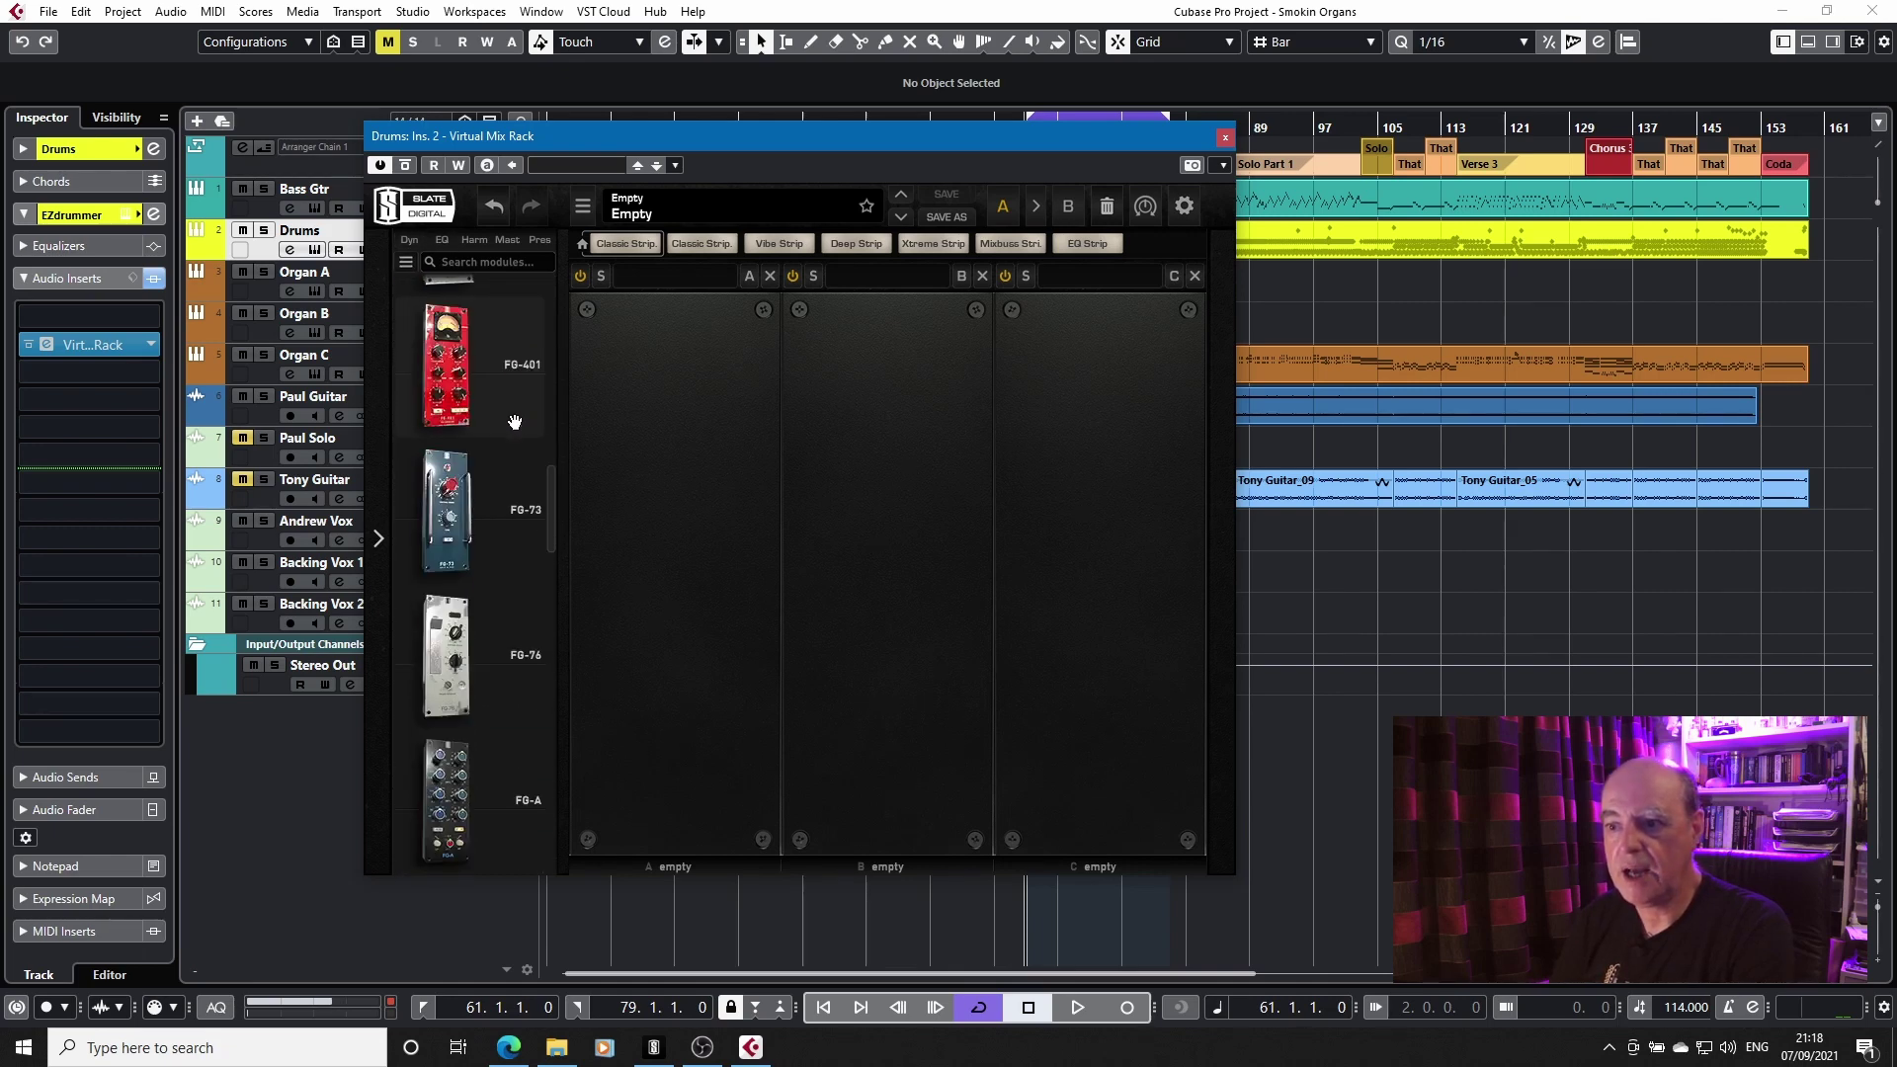
pyautogui.scroll(-10, 515, 423)
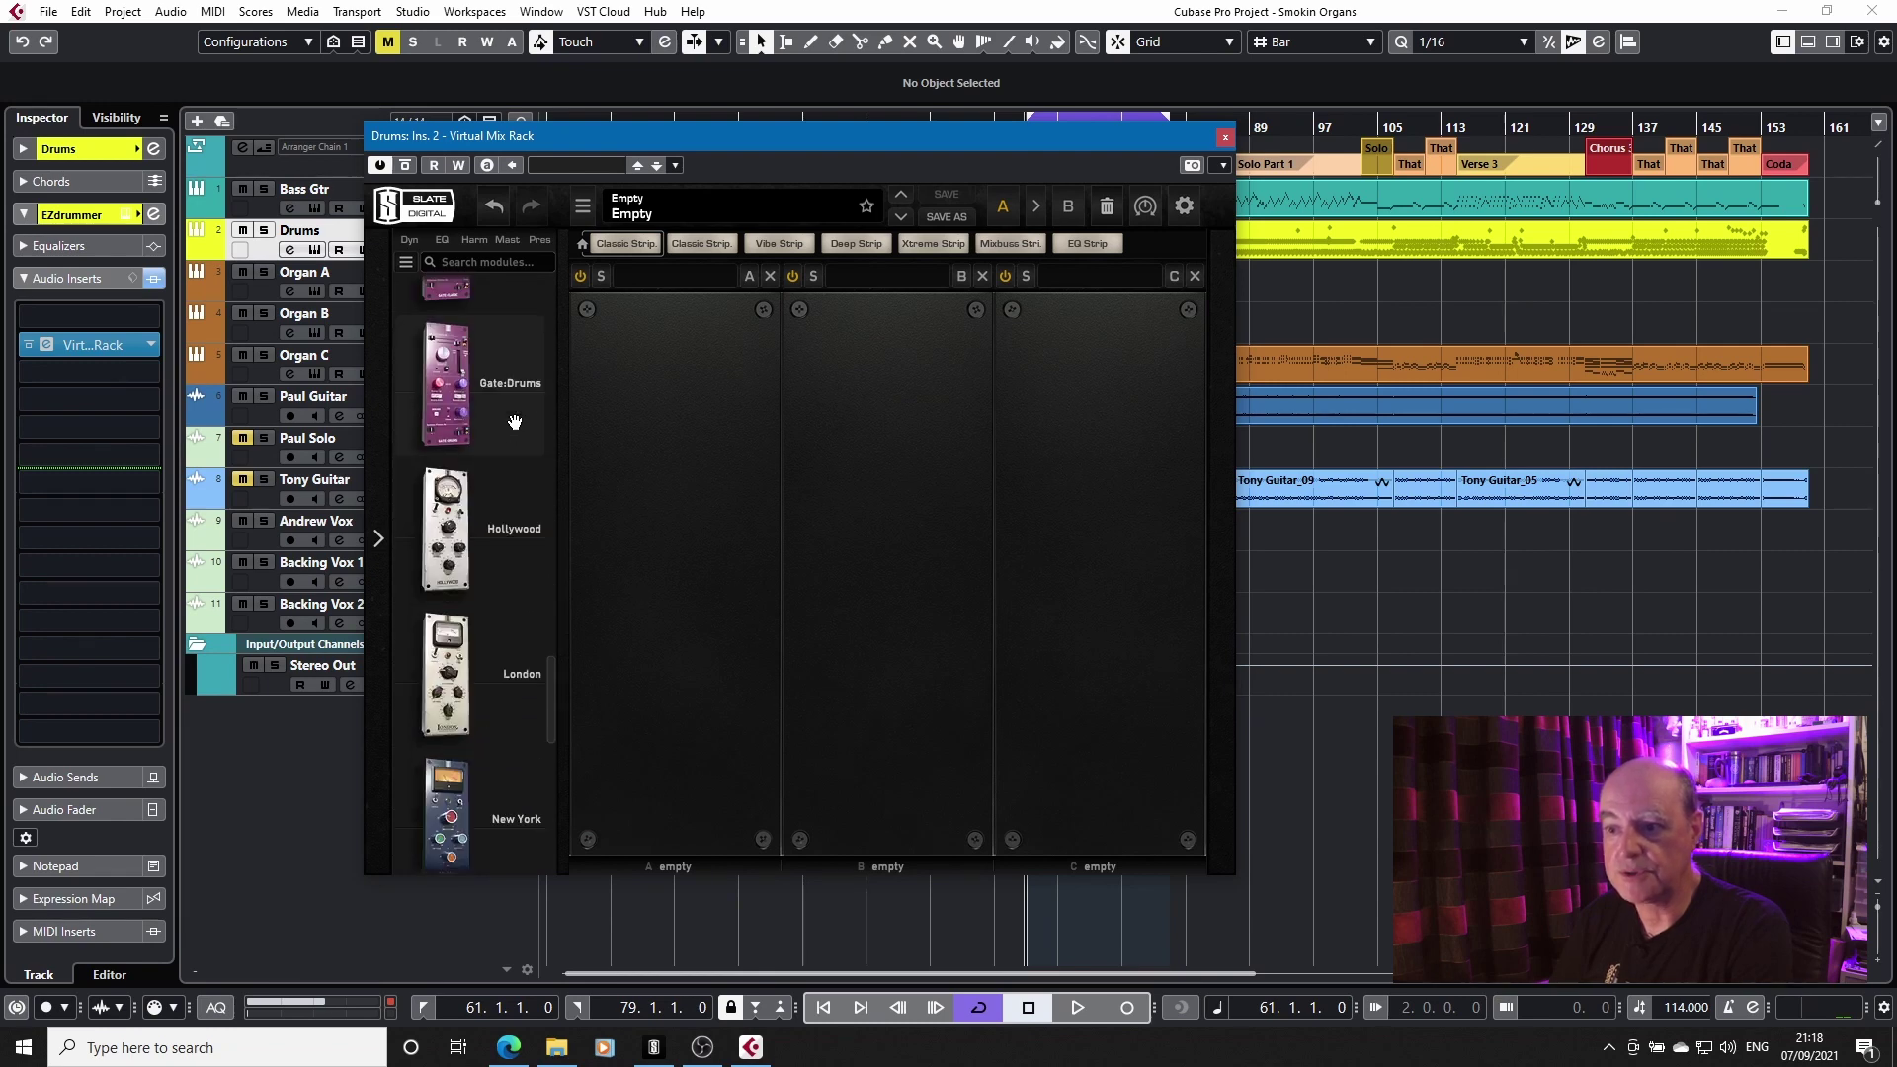
pyautogui.scroll(-10, 515, 423)
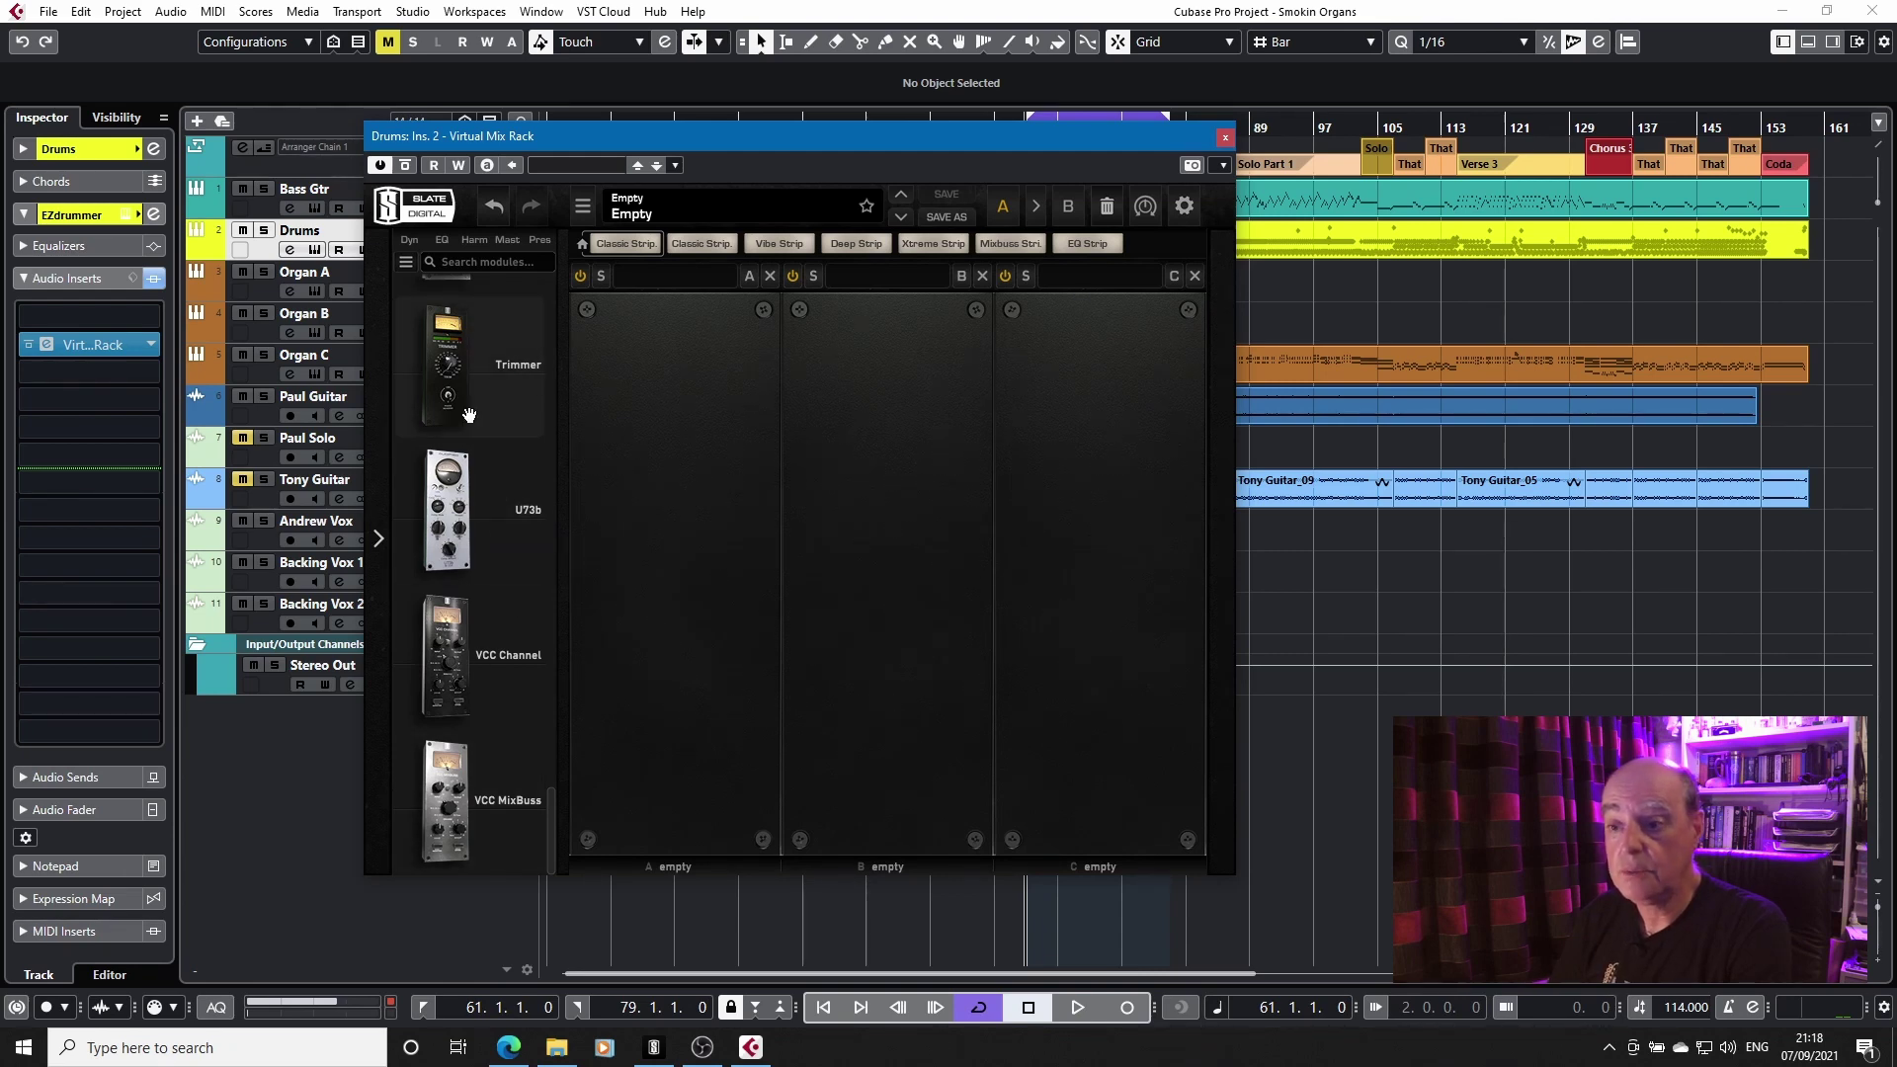
pyautogui.click(406, 262)
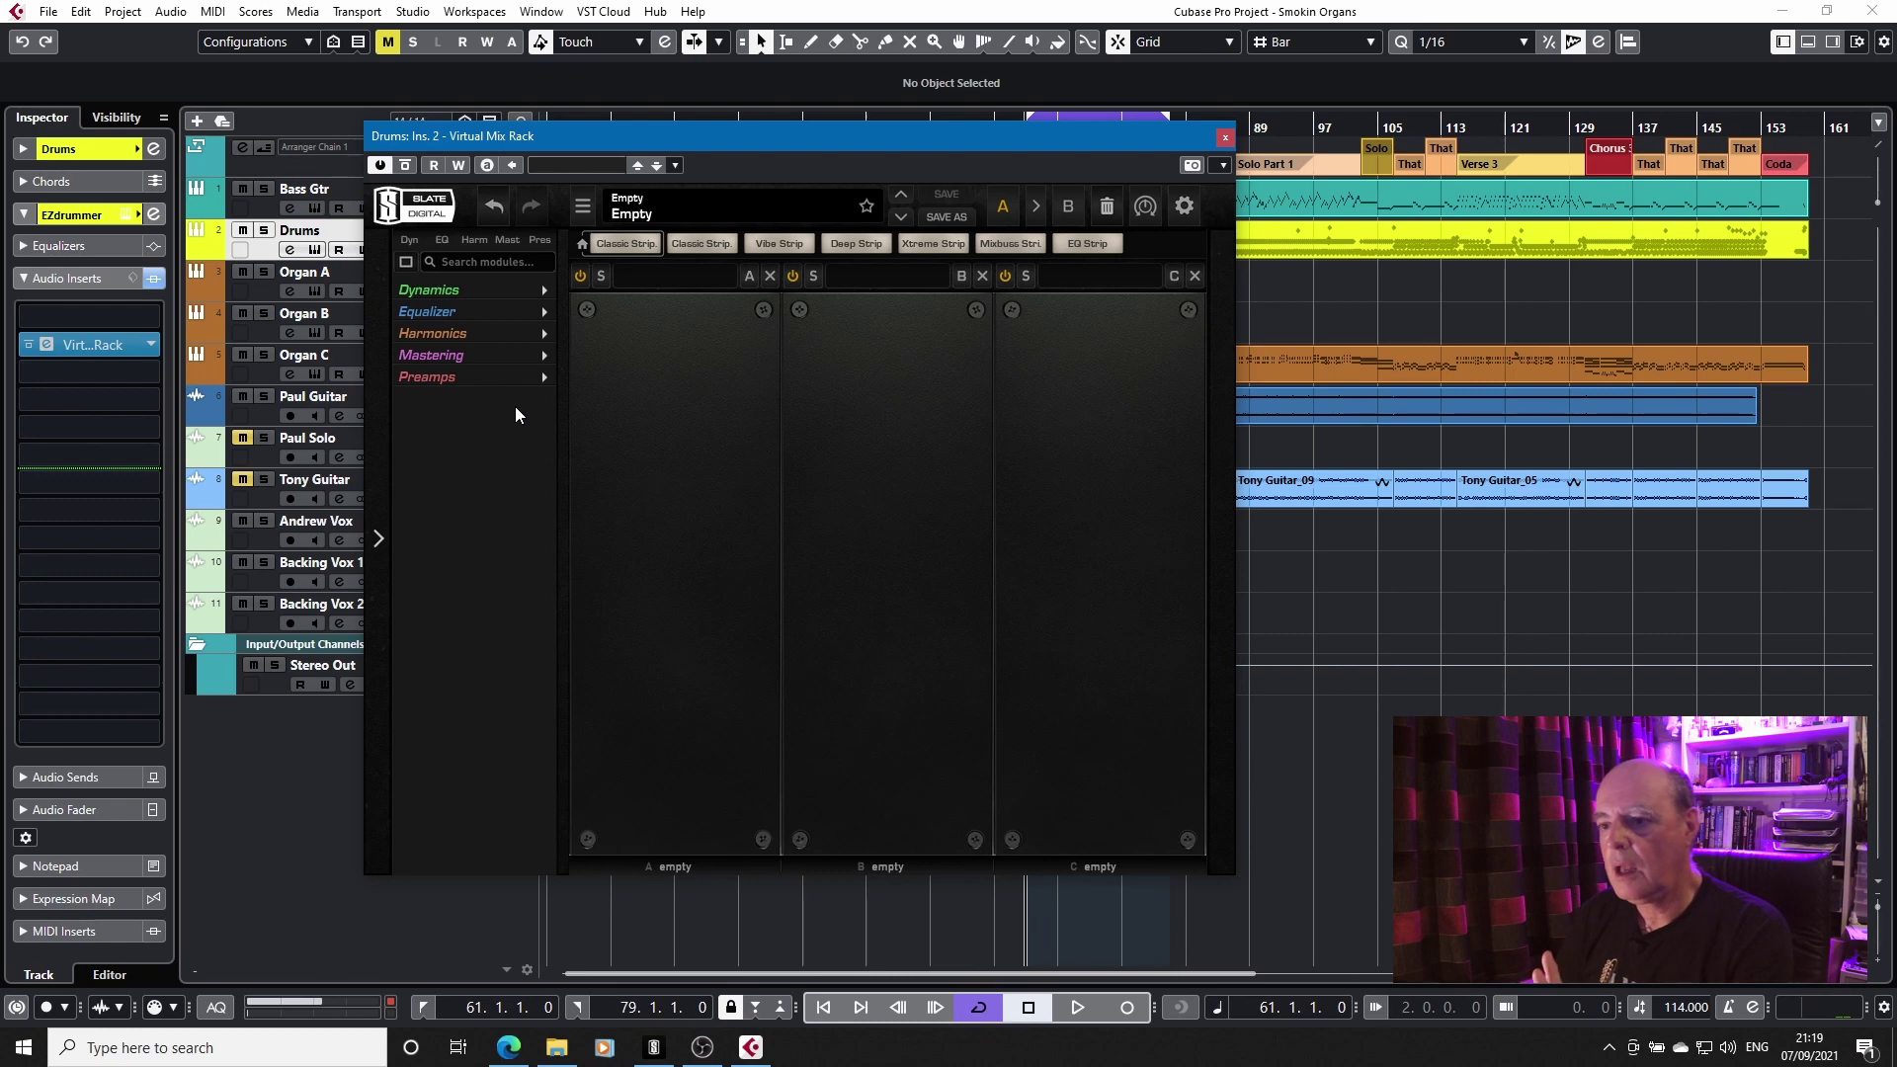
# - Add Trimmer and Revival from the Mastering category to rack slots, then close the rack
pyautogui.click(432, 357)
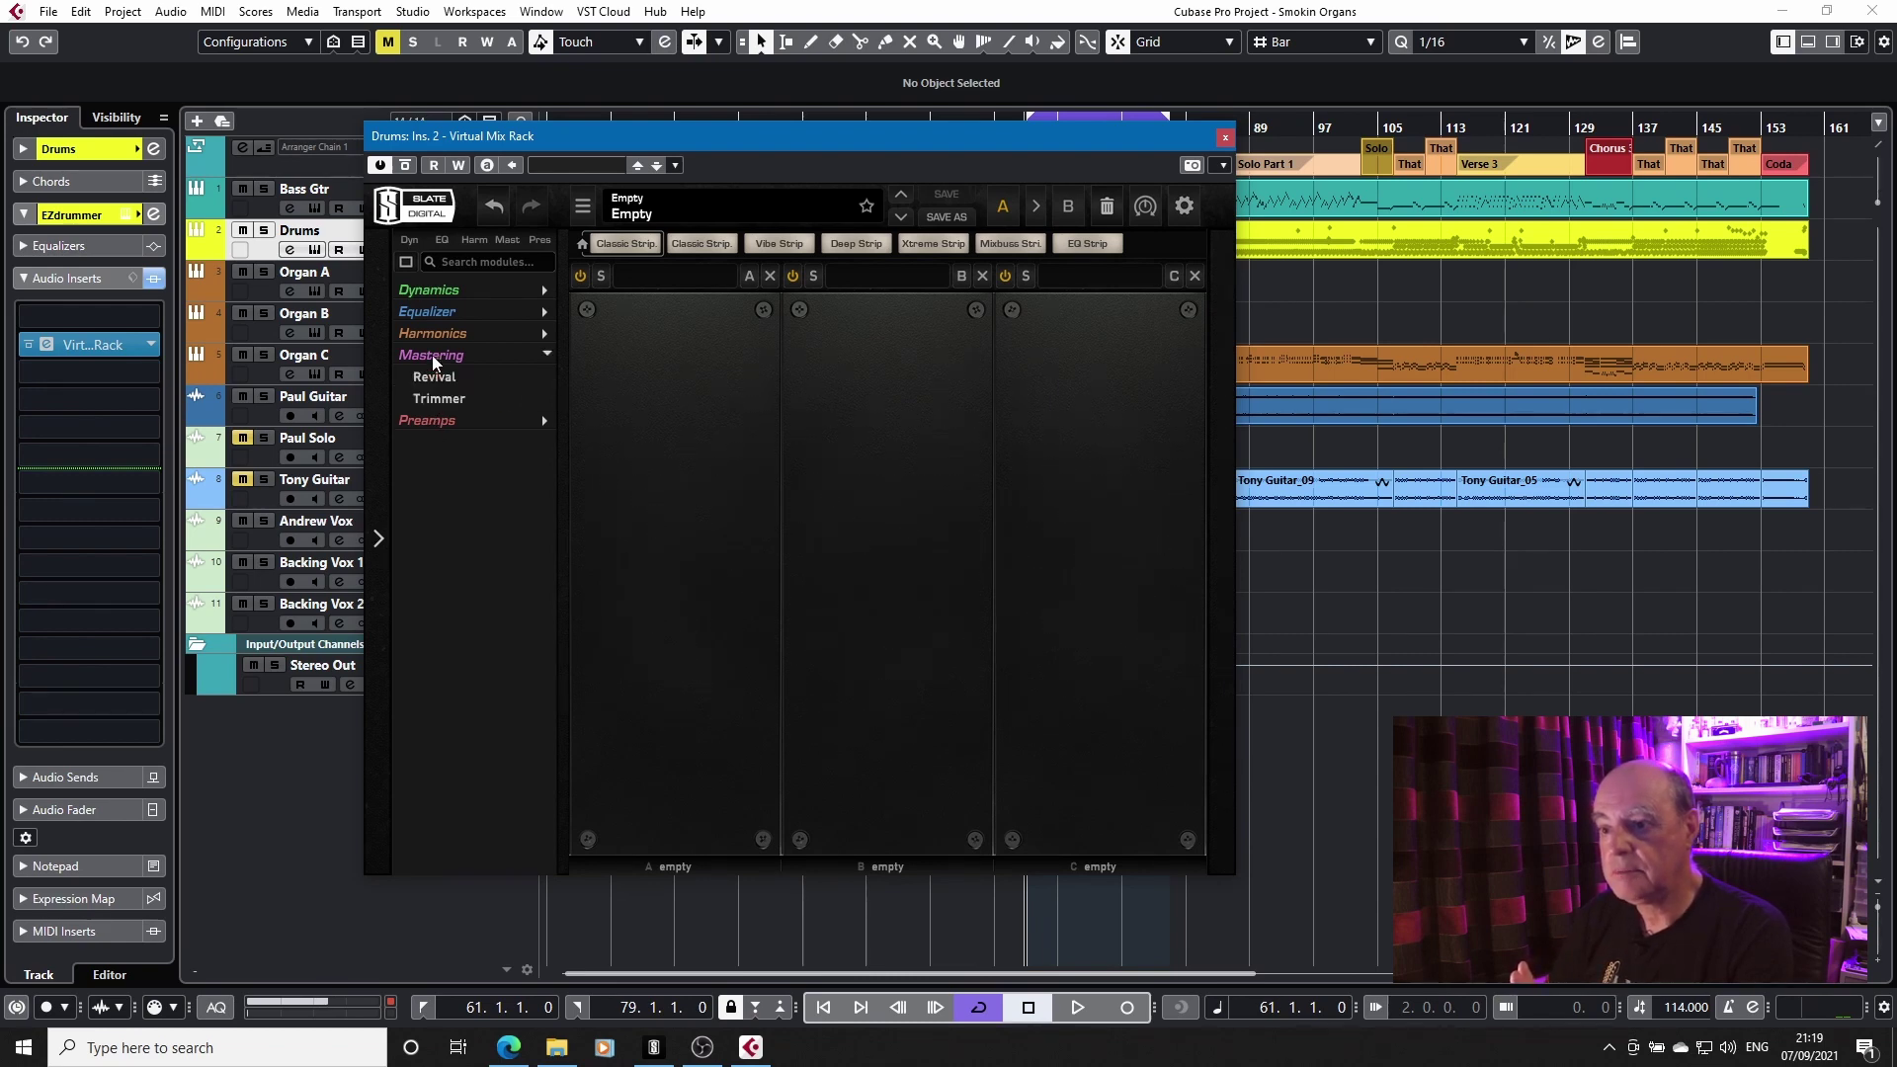
pyautogui.moveTo(439, 398); pyautogui.dragTo(988, 434)
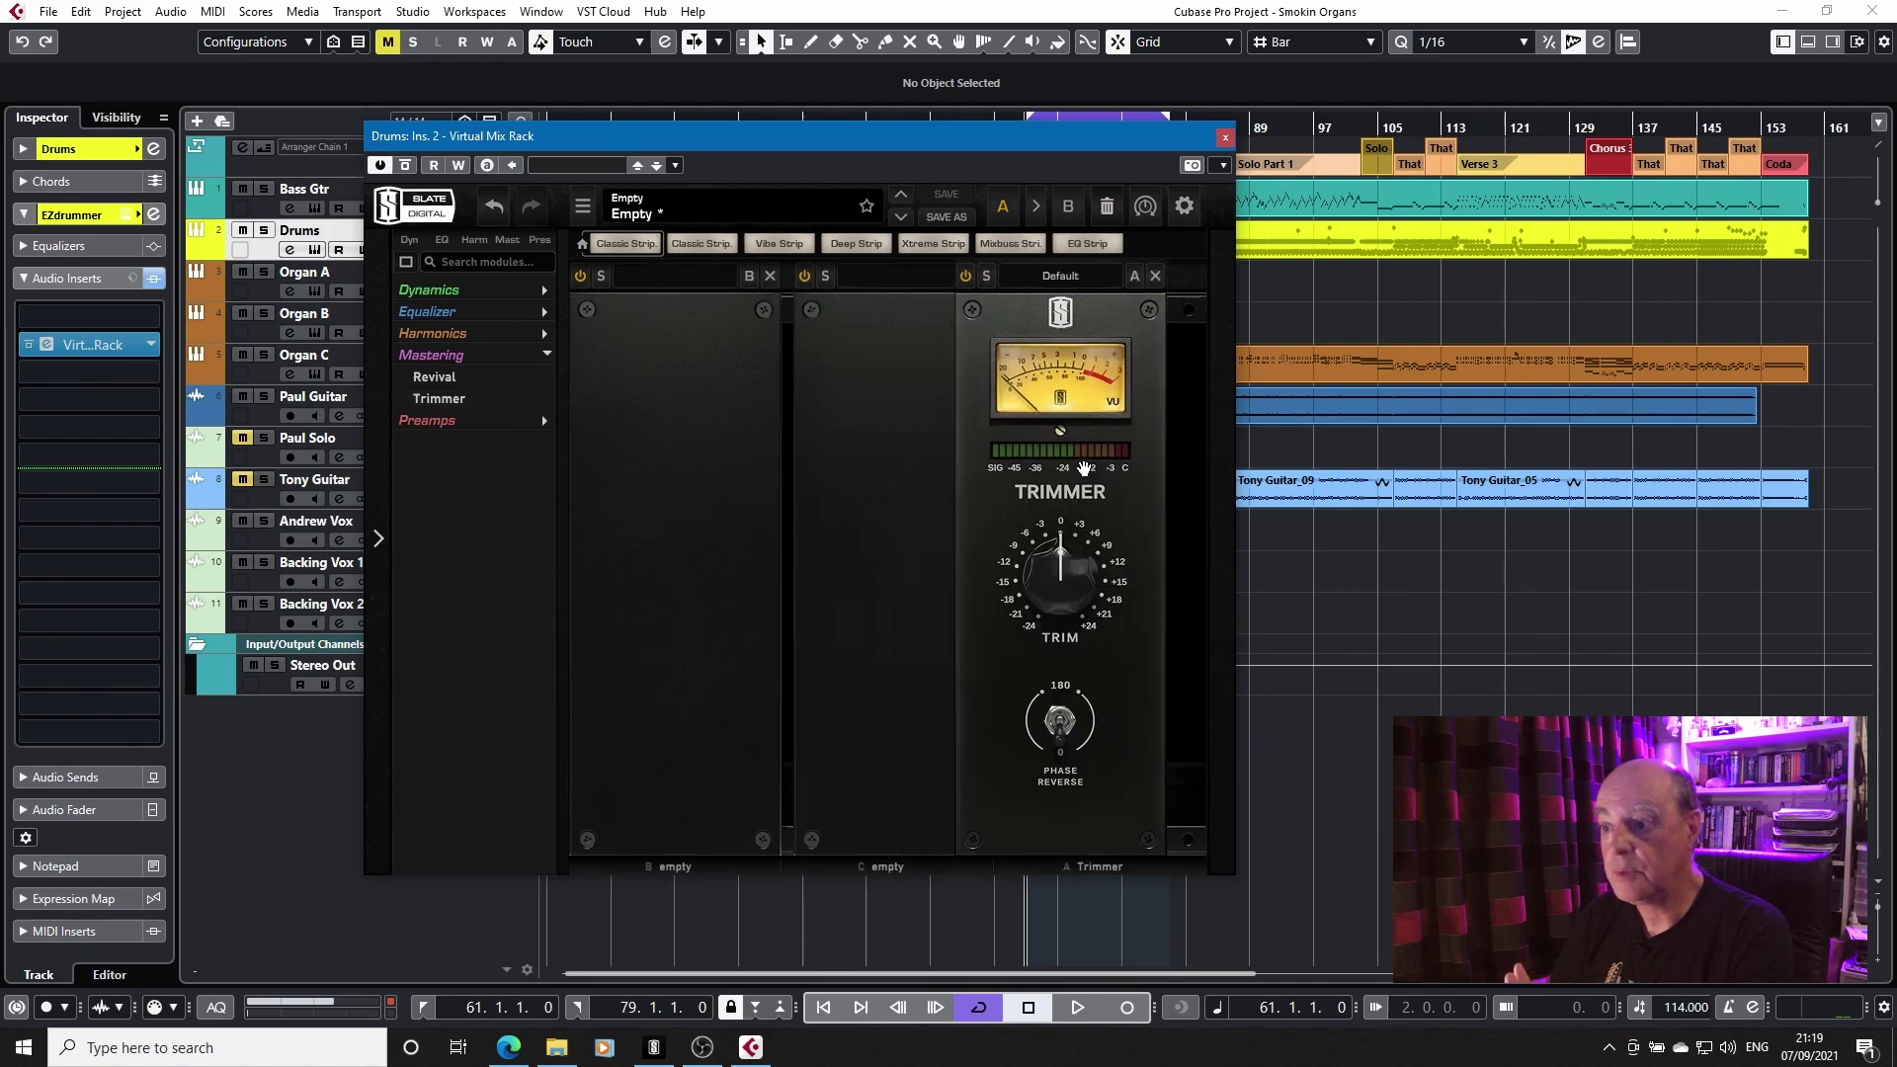
pyautogui.moveTo(448, 380); pyautogui.dragTo(741, 457)
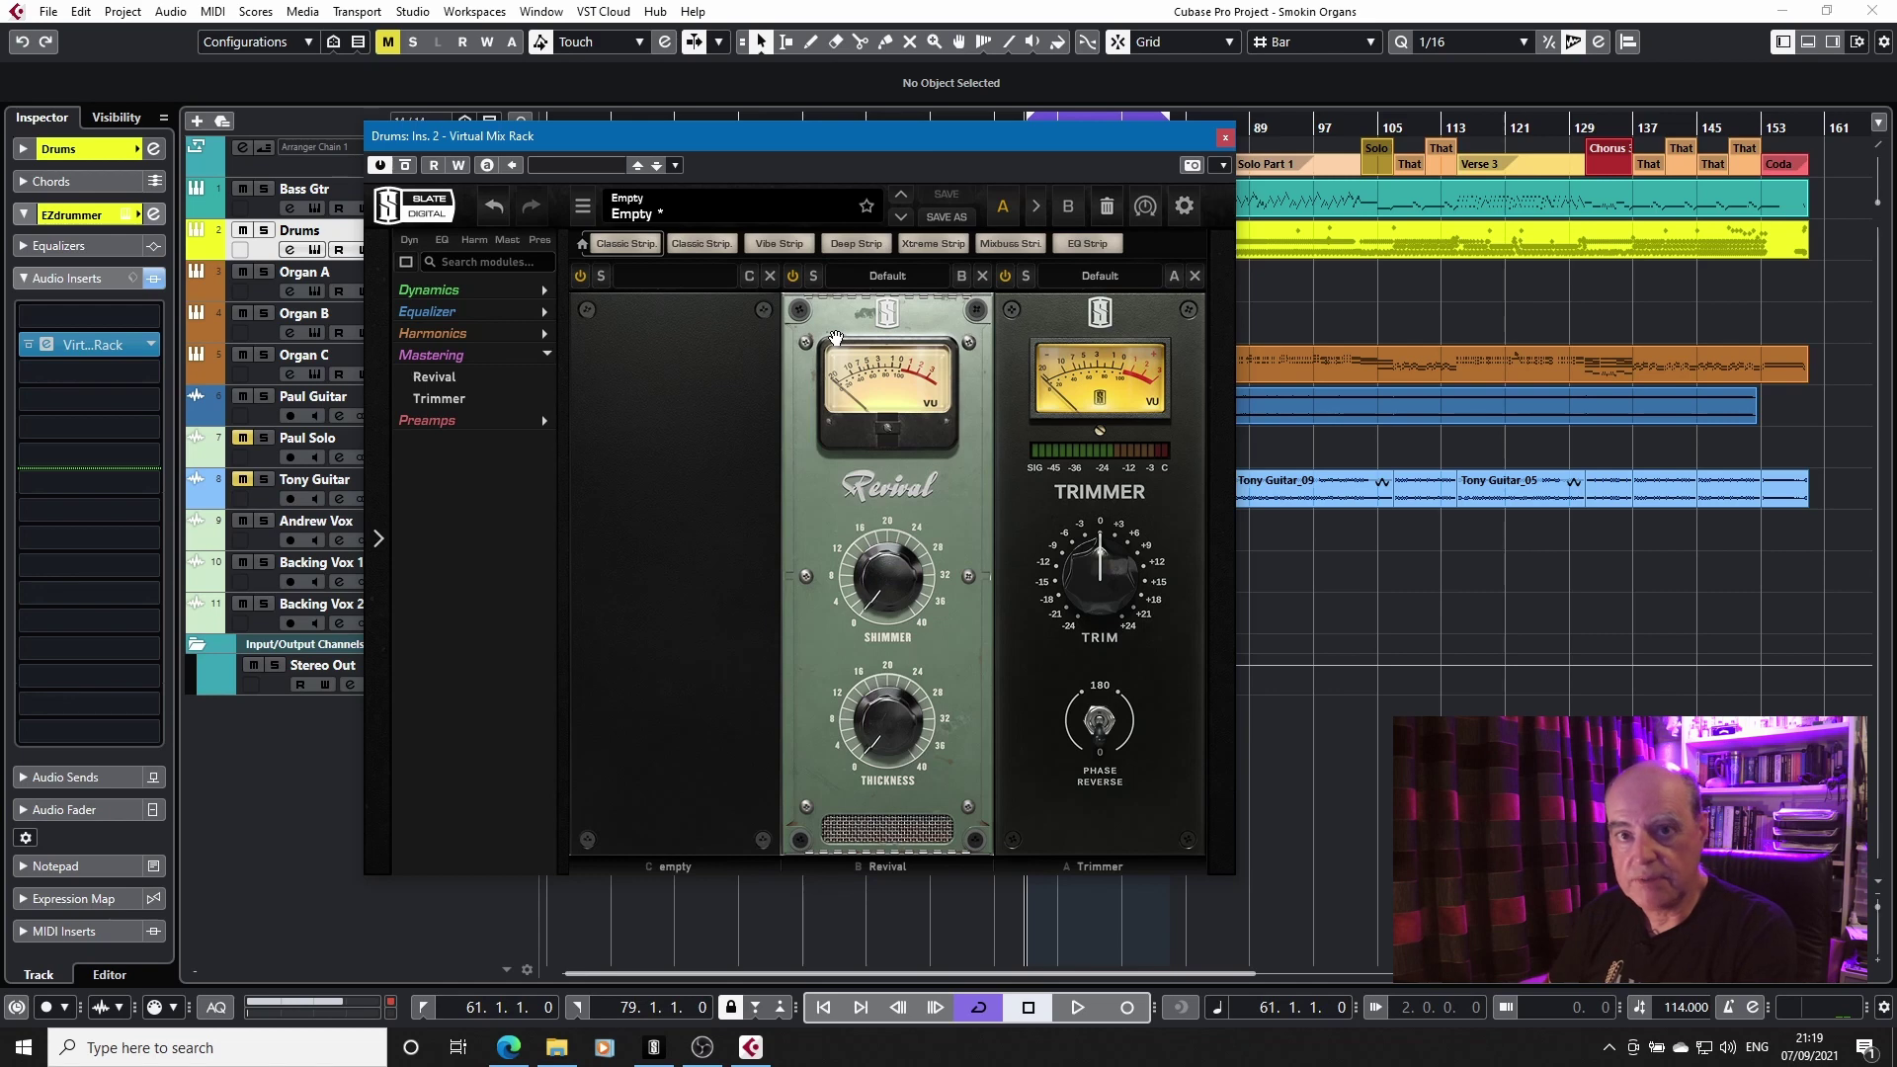
pyautogui.click(1227, 138)
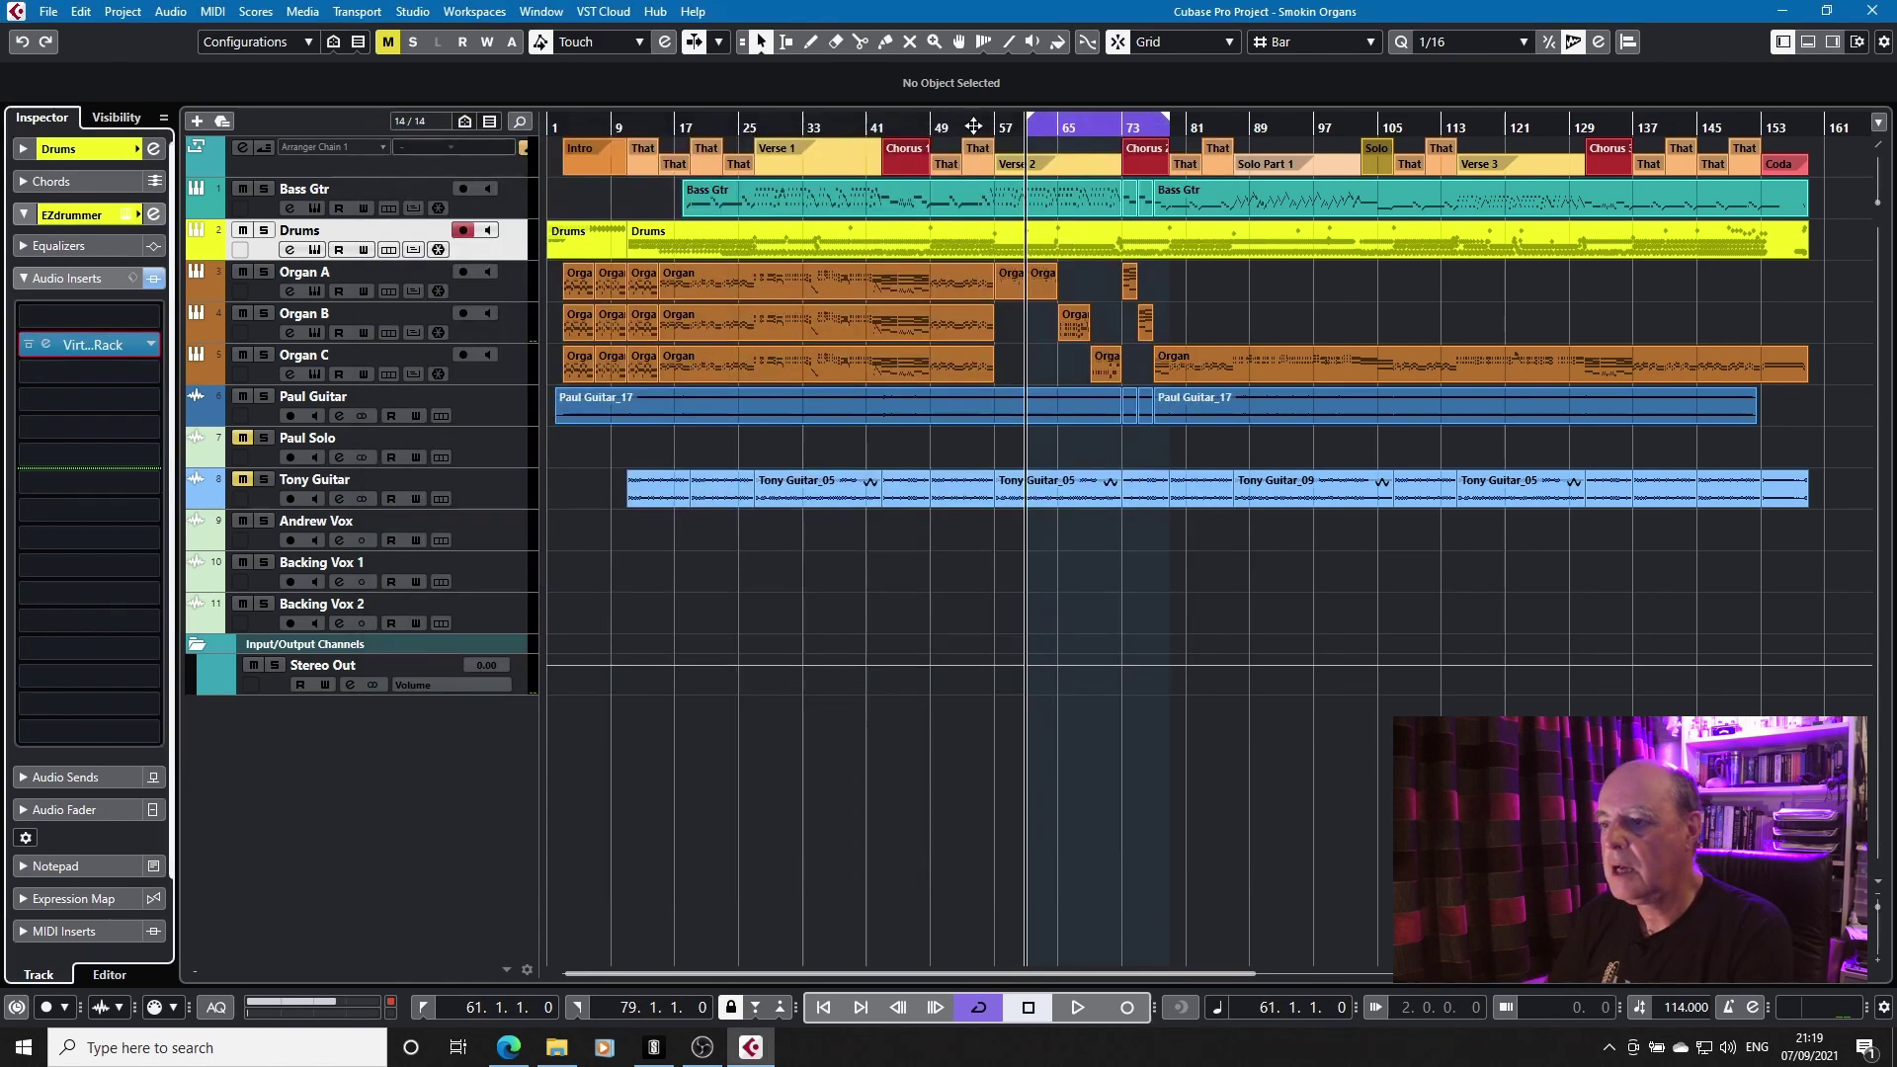
# - Open the VST Plug-in Manager from the Studio menu, dismissing a stray insert selector
pyautogui.click(413, 12)
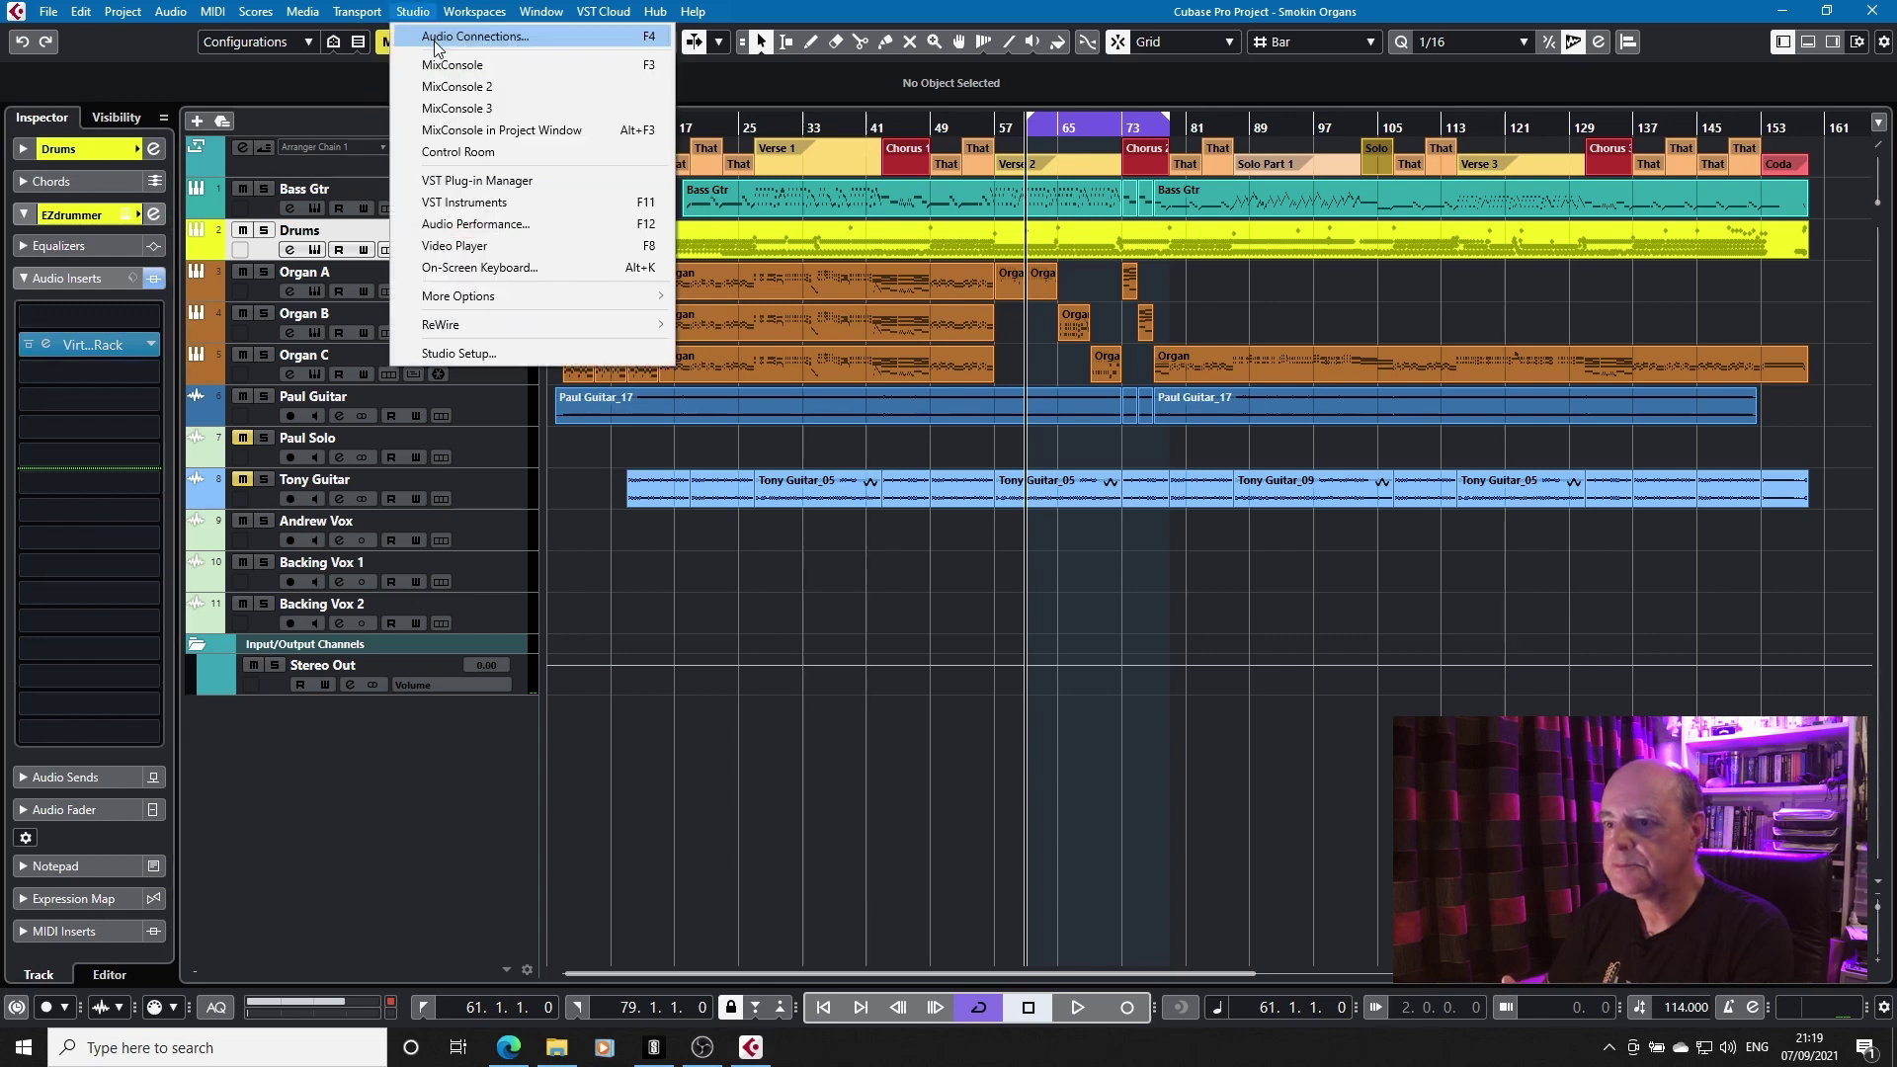
pyautogui.click(464, 180)
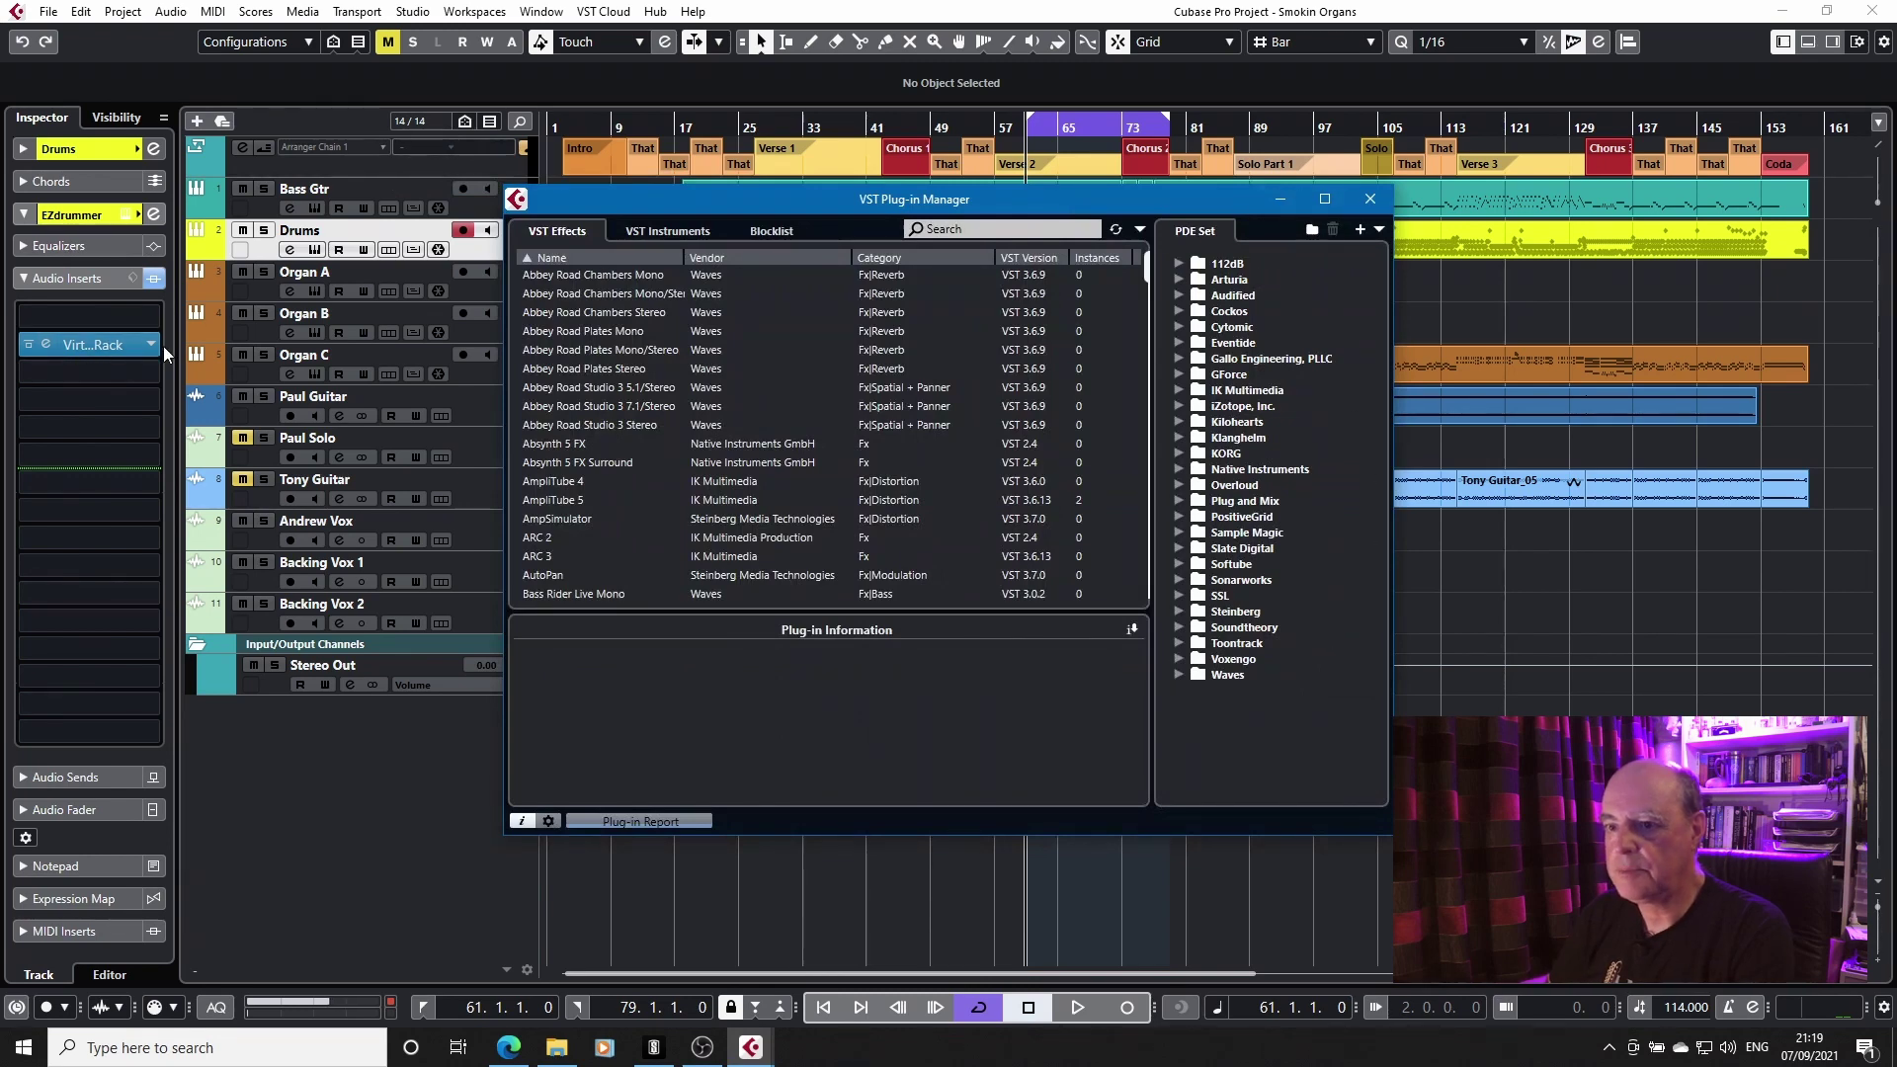
pyautogui.click(135, 366)
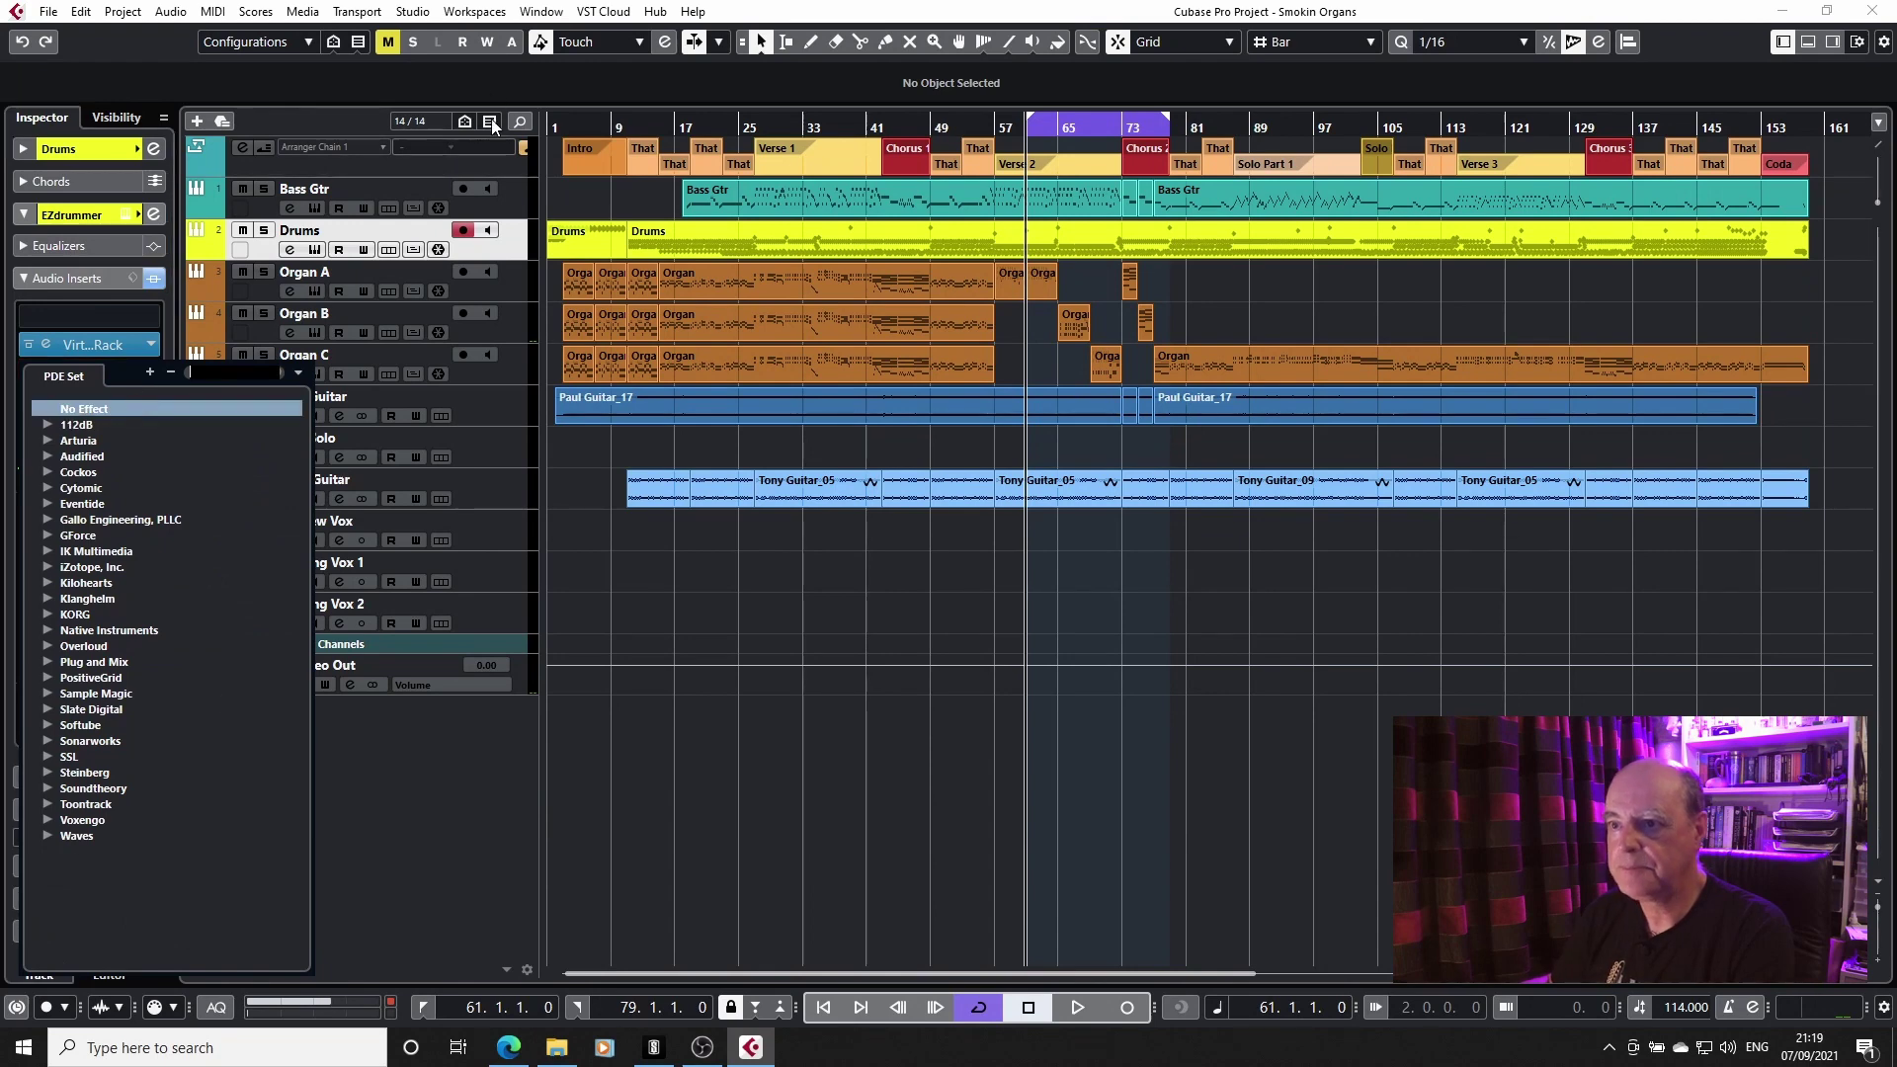
pyautogui.click(406, 13)
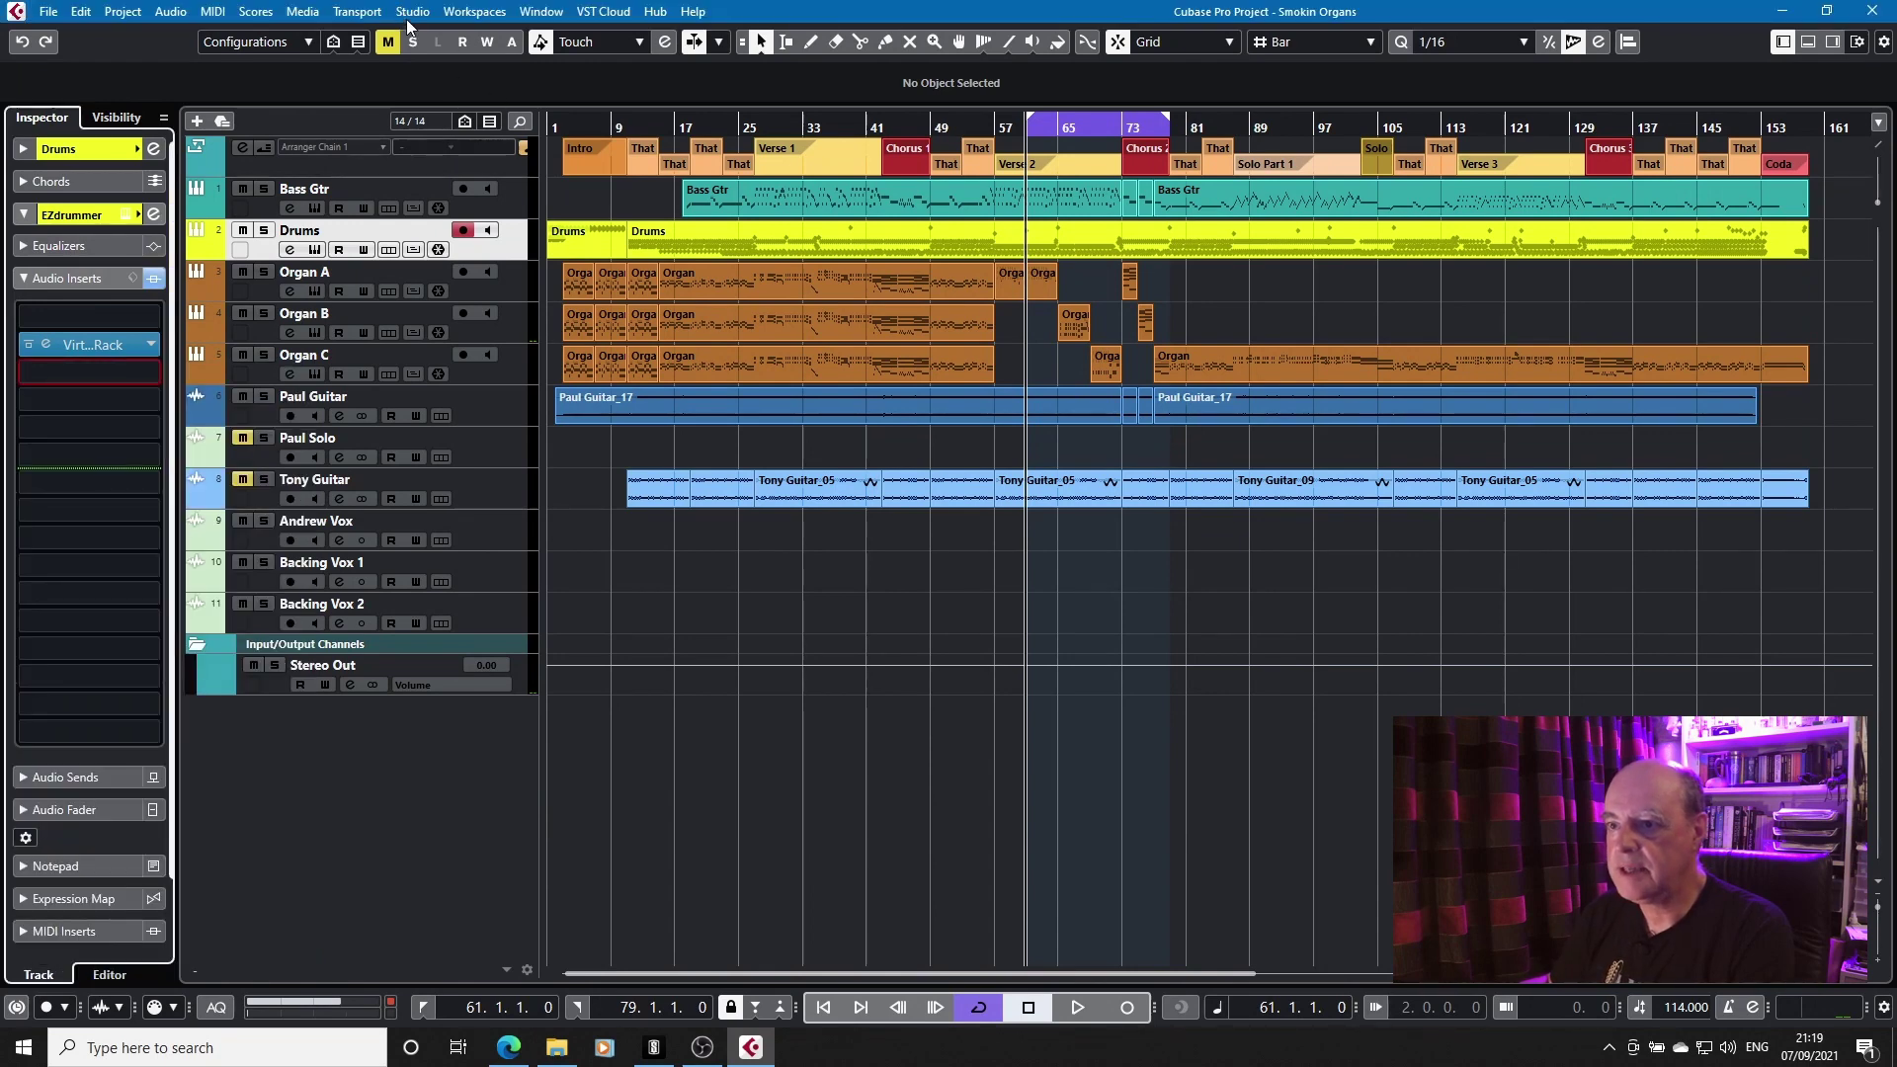
pyautogui.click(412, 11)
pyautogui.click(514, 178)
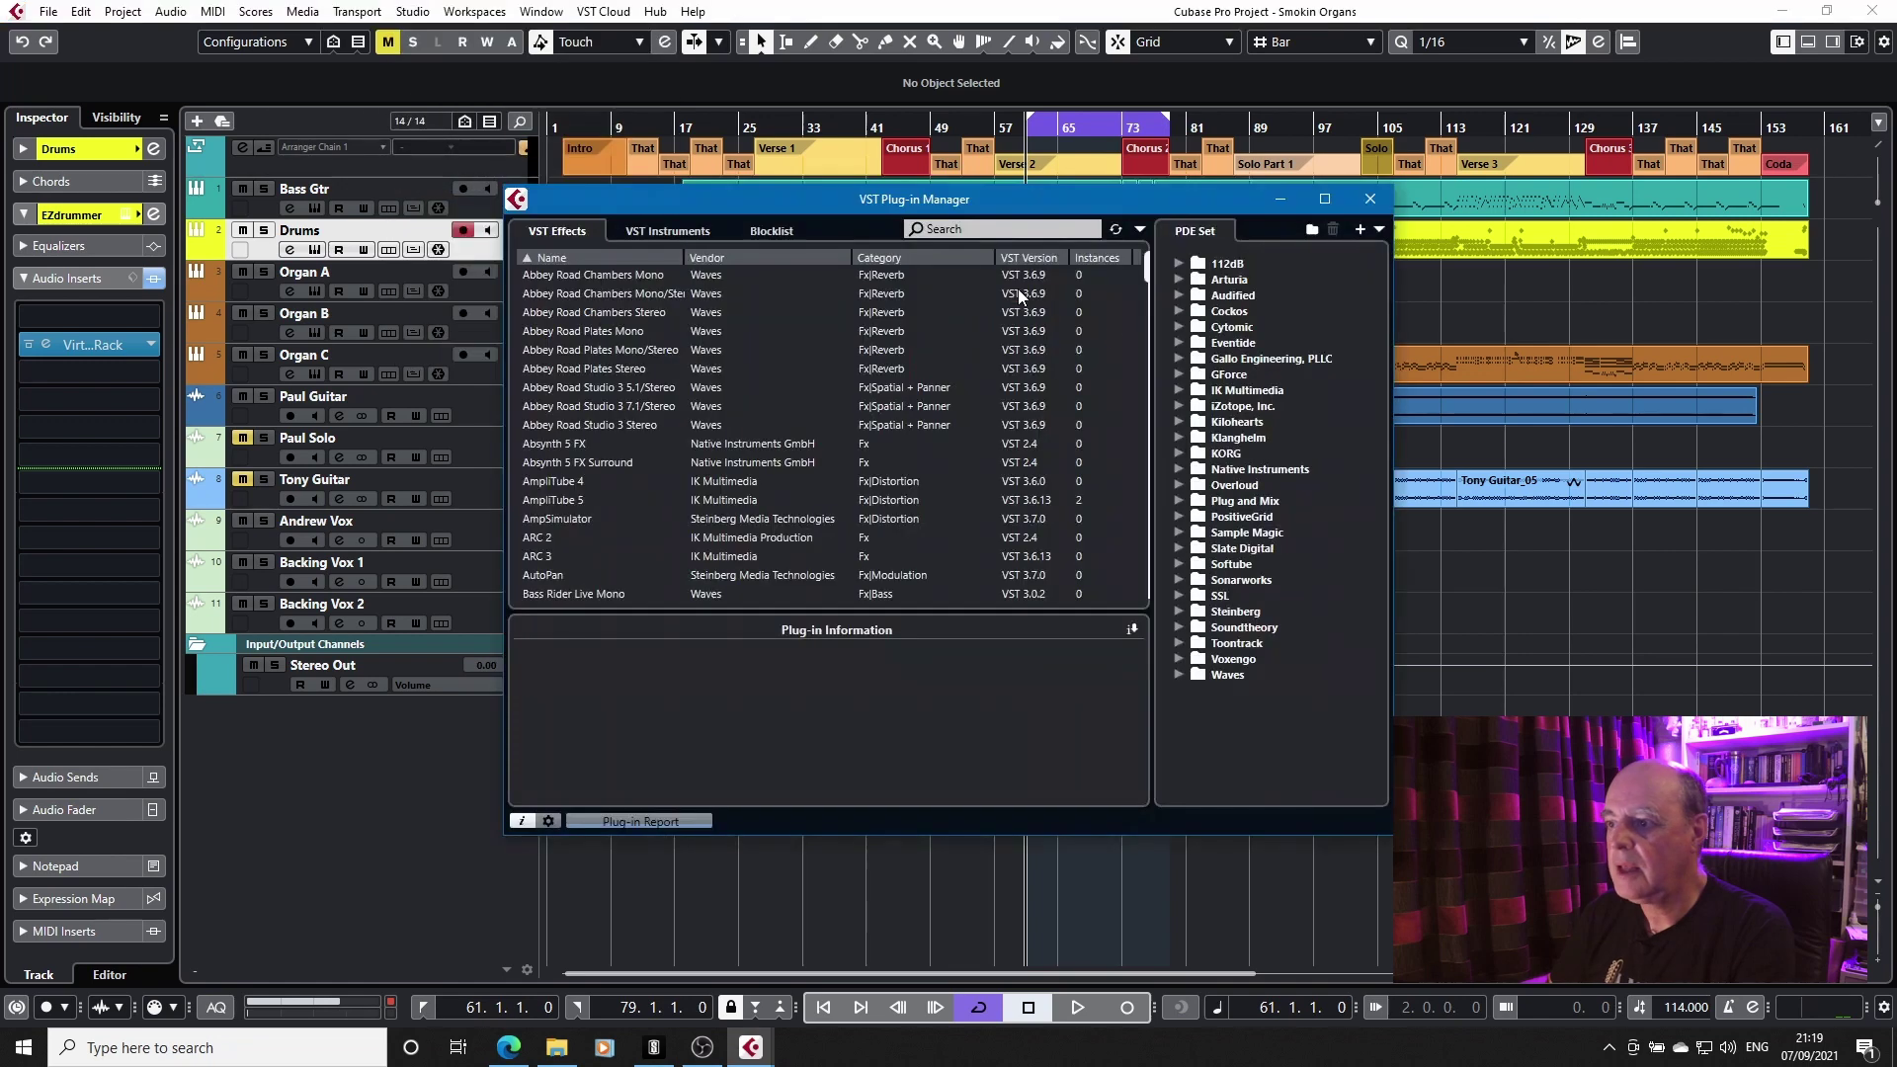
# - Switch to the Default collection and expand, then collapse, the D16 Group and Eiosis folders
pyautogui.click(1380, 233)
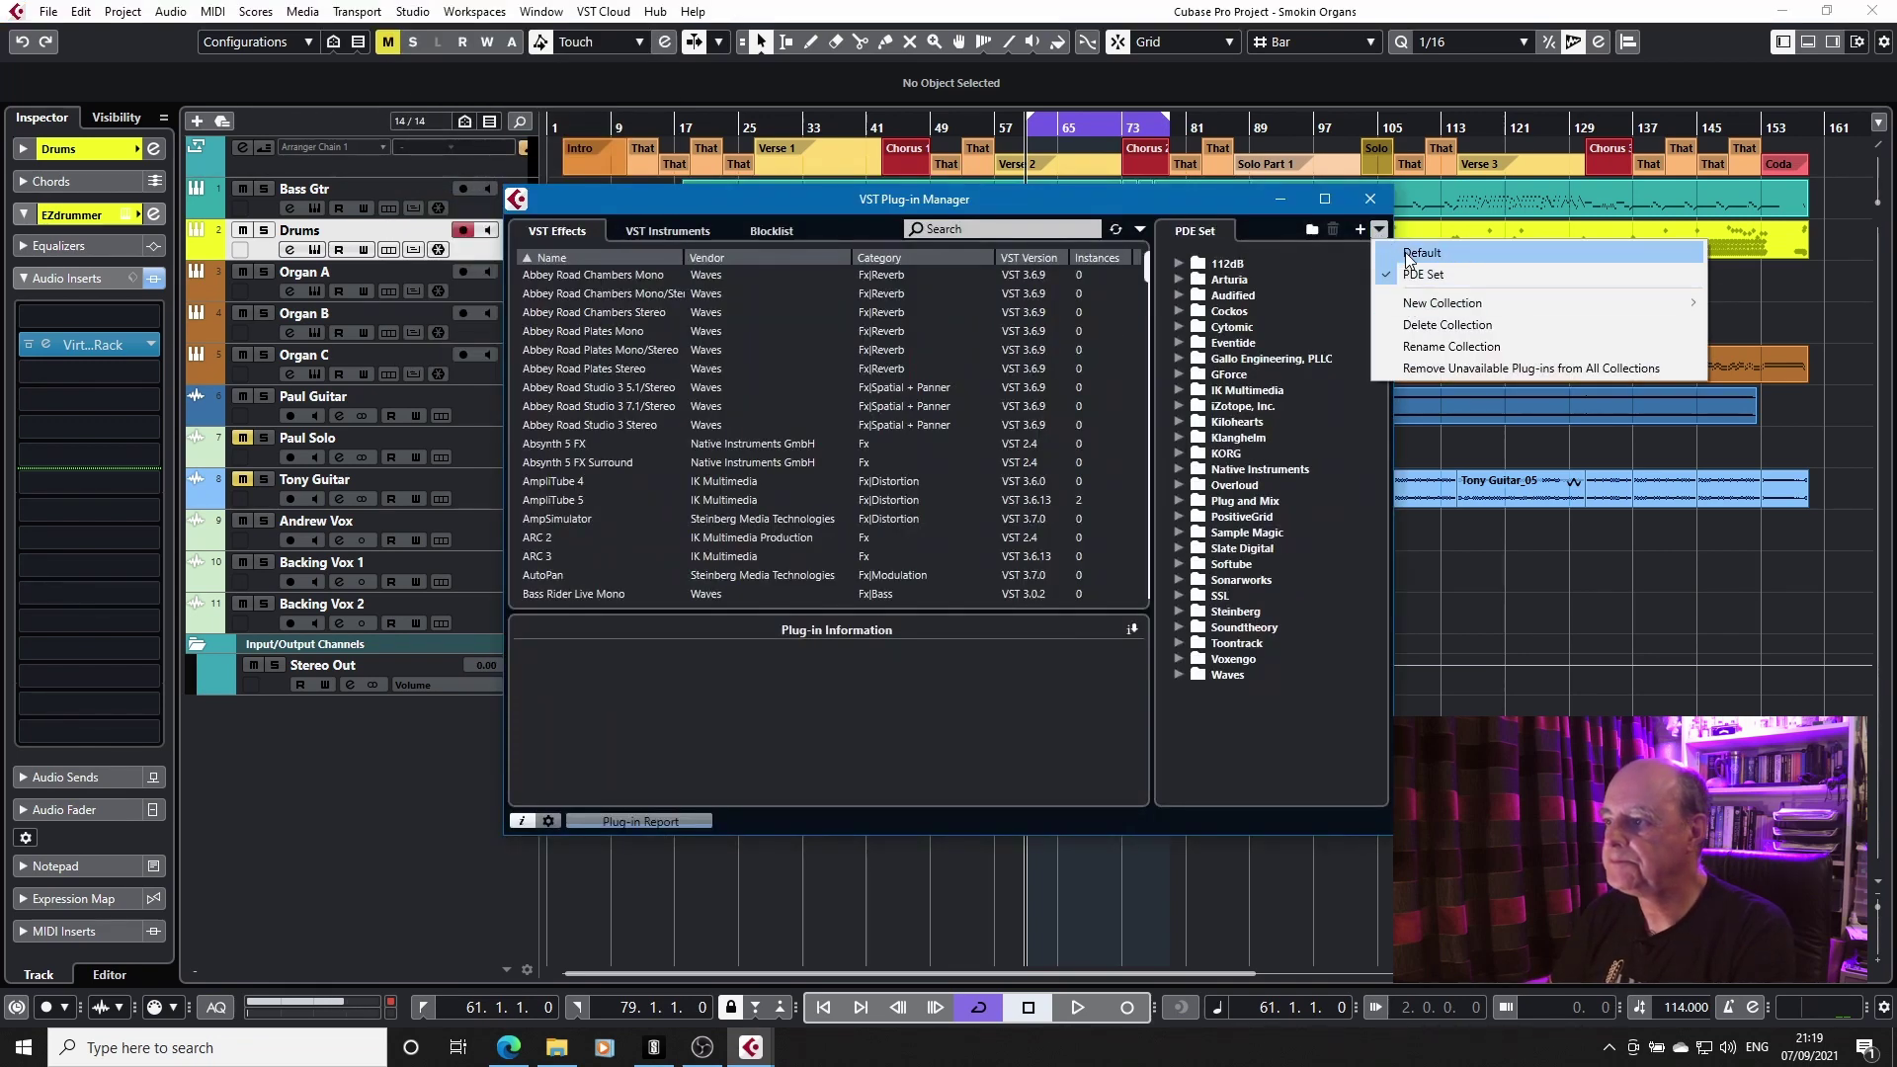
pyautogui.click(1409, 254)
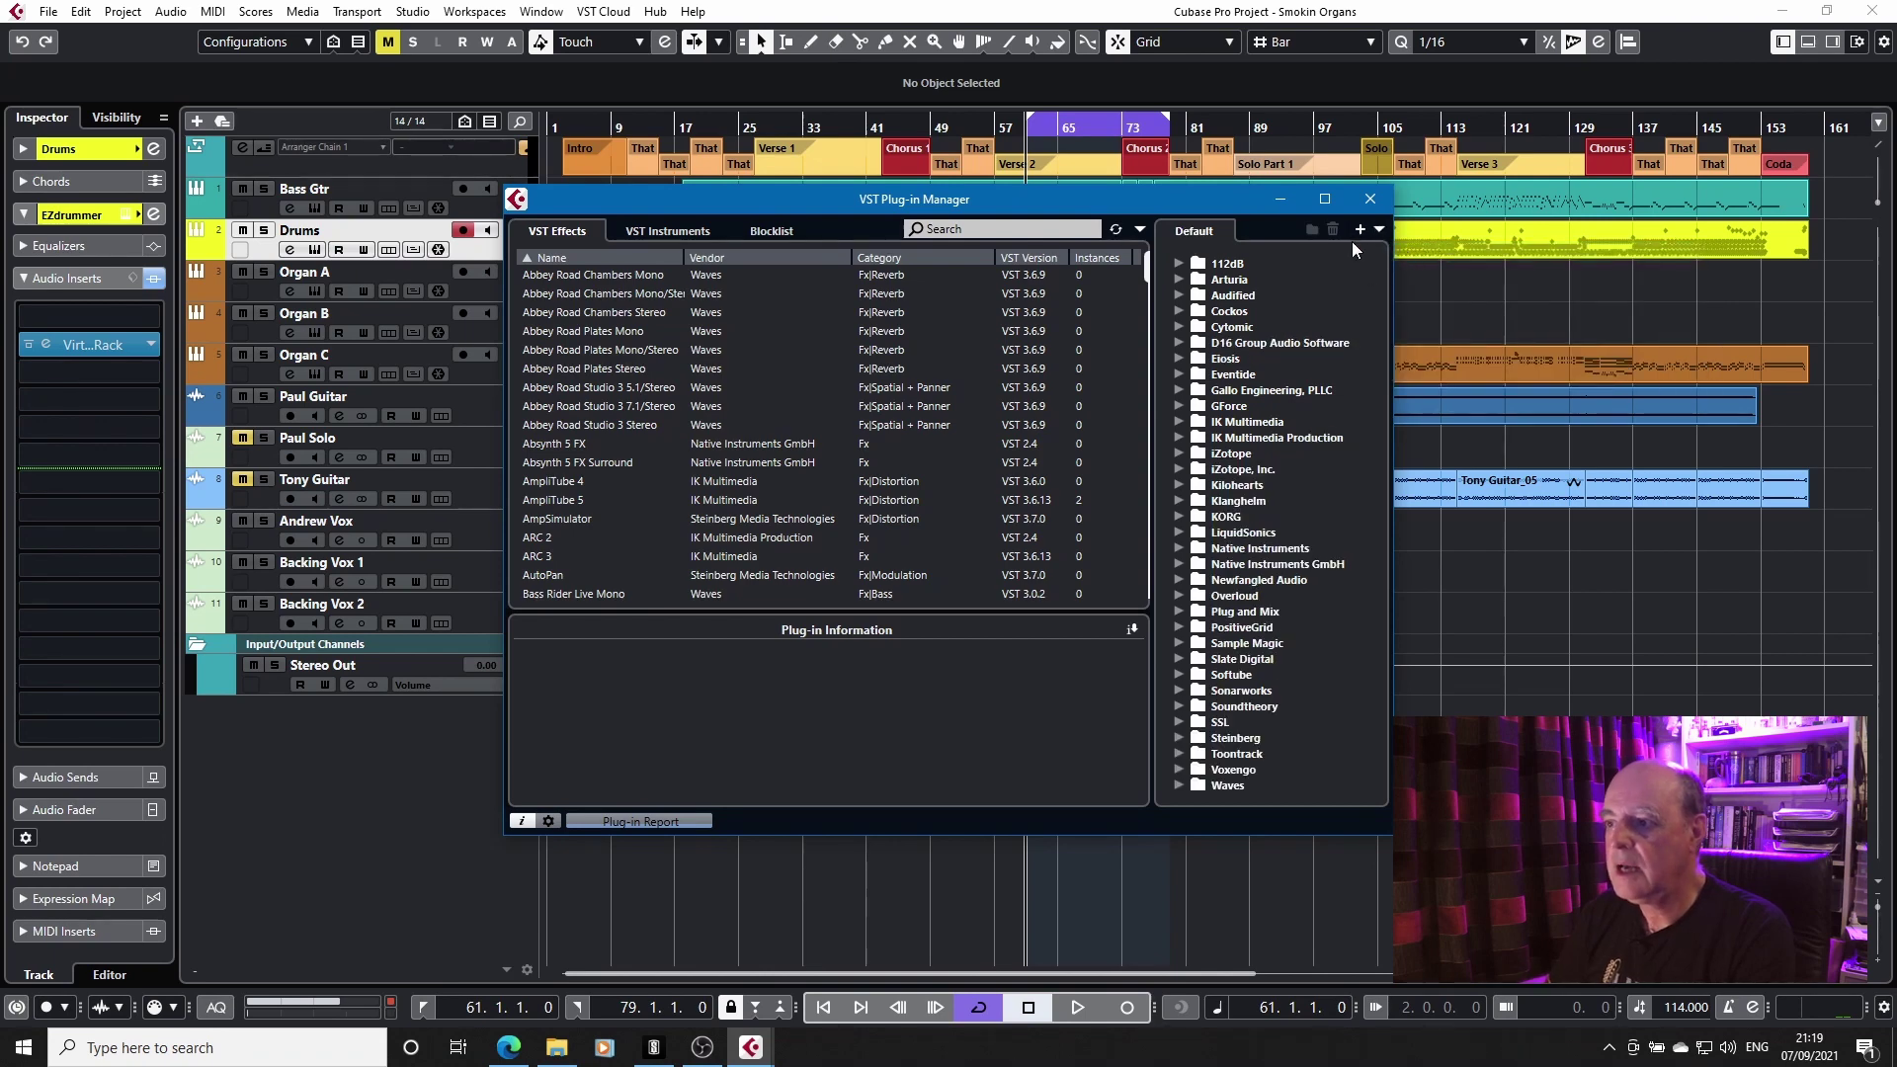
pyautogui.click(1178, 342)
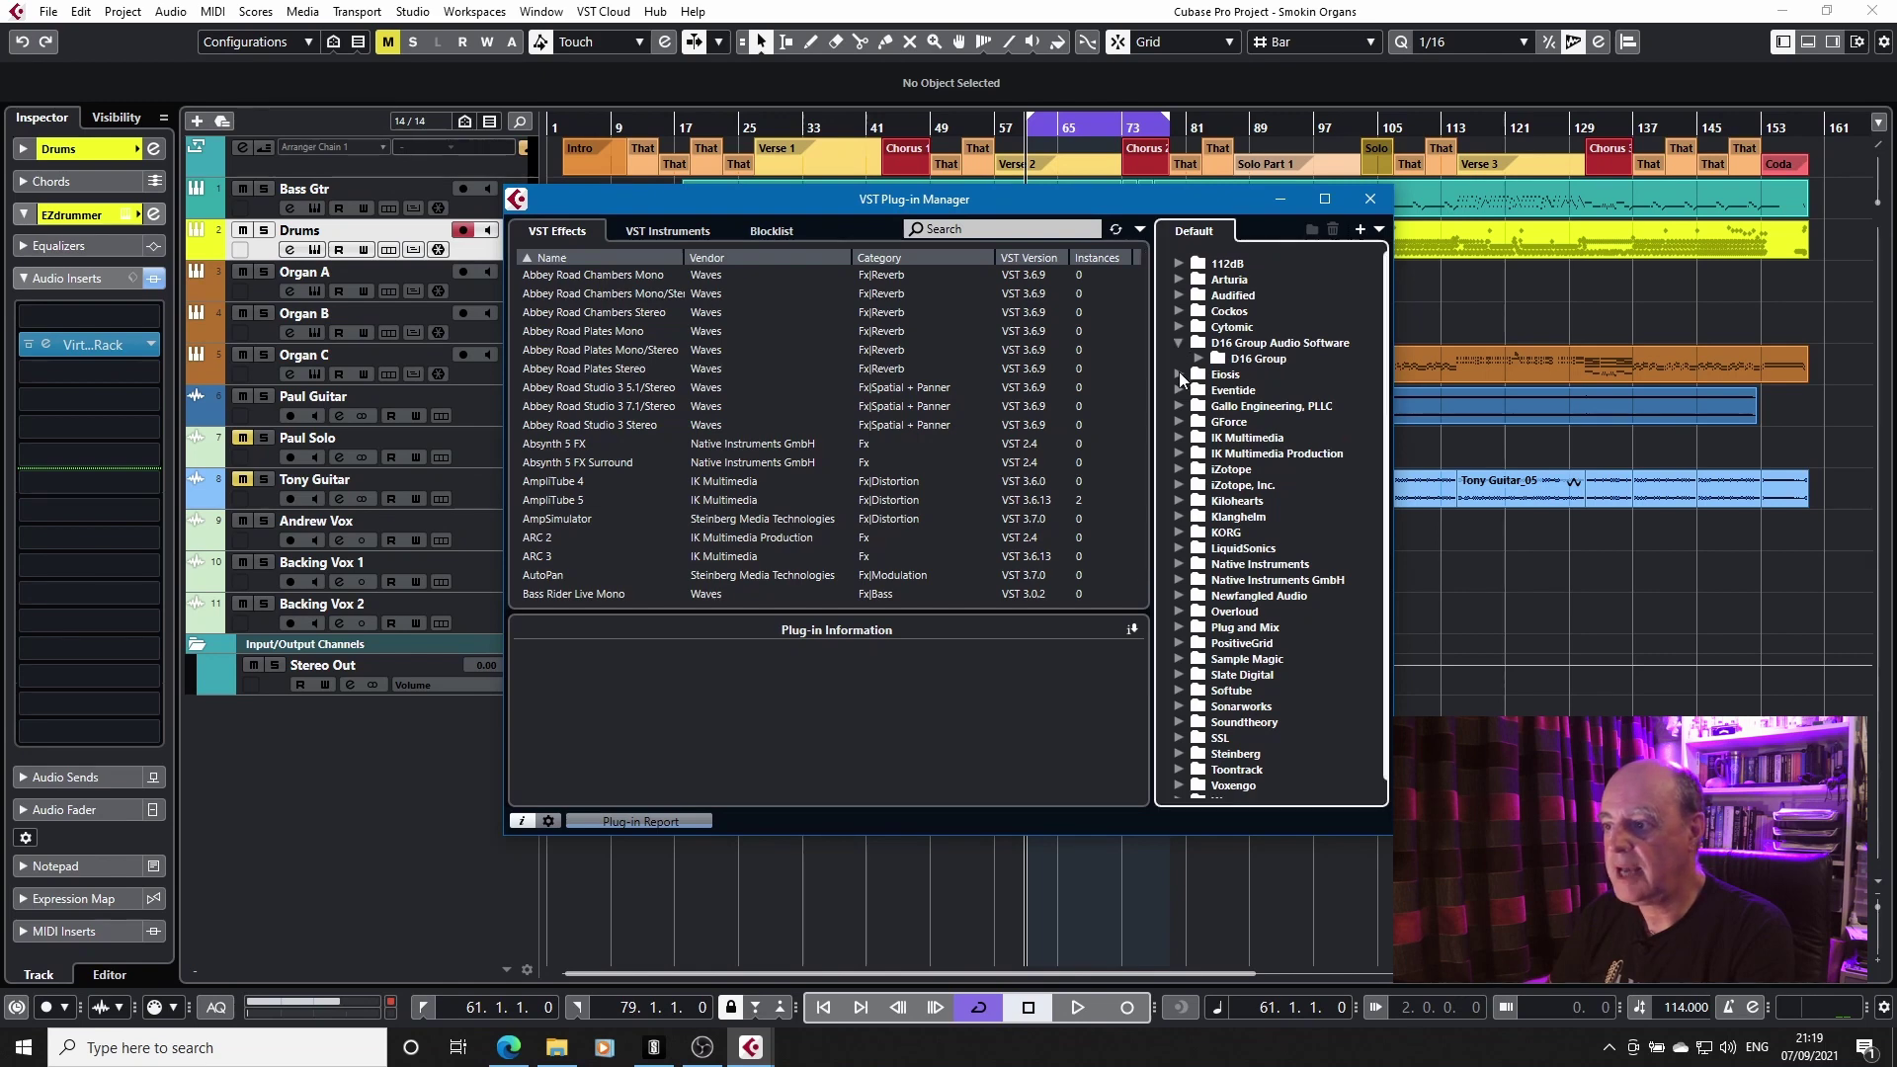
pyautogui.click(1178, 373)
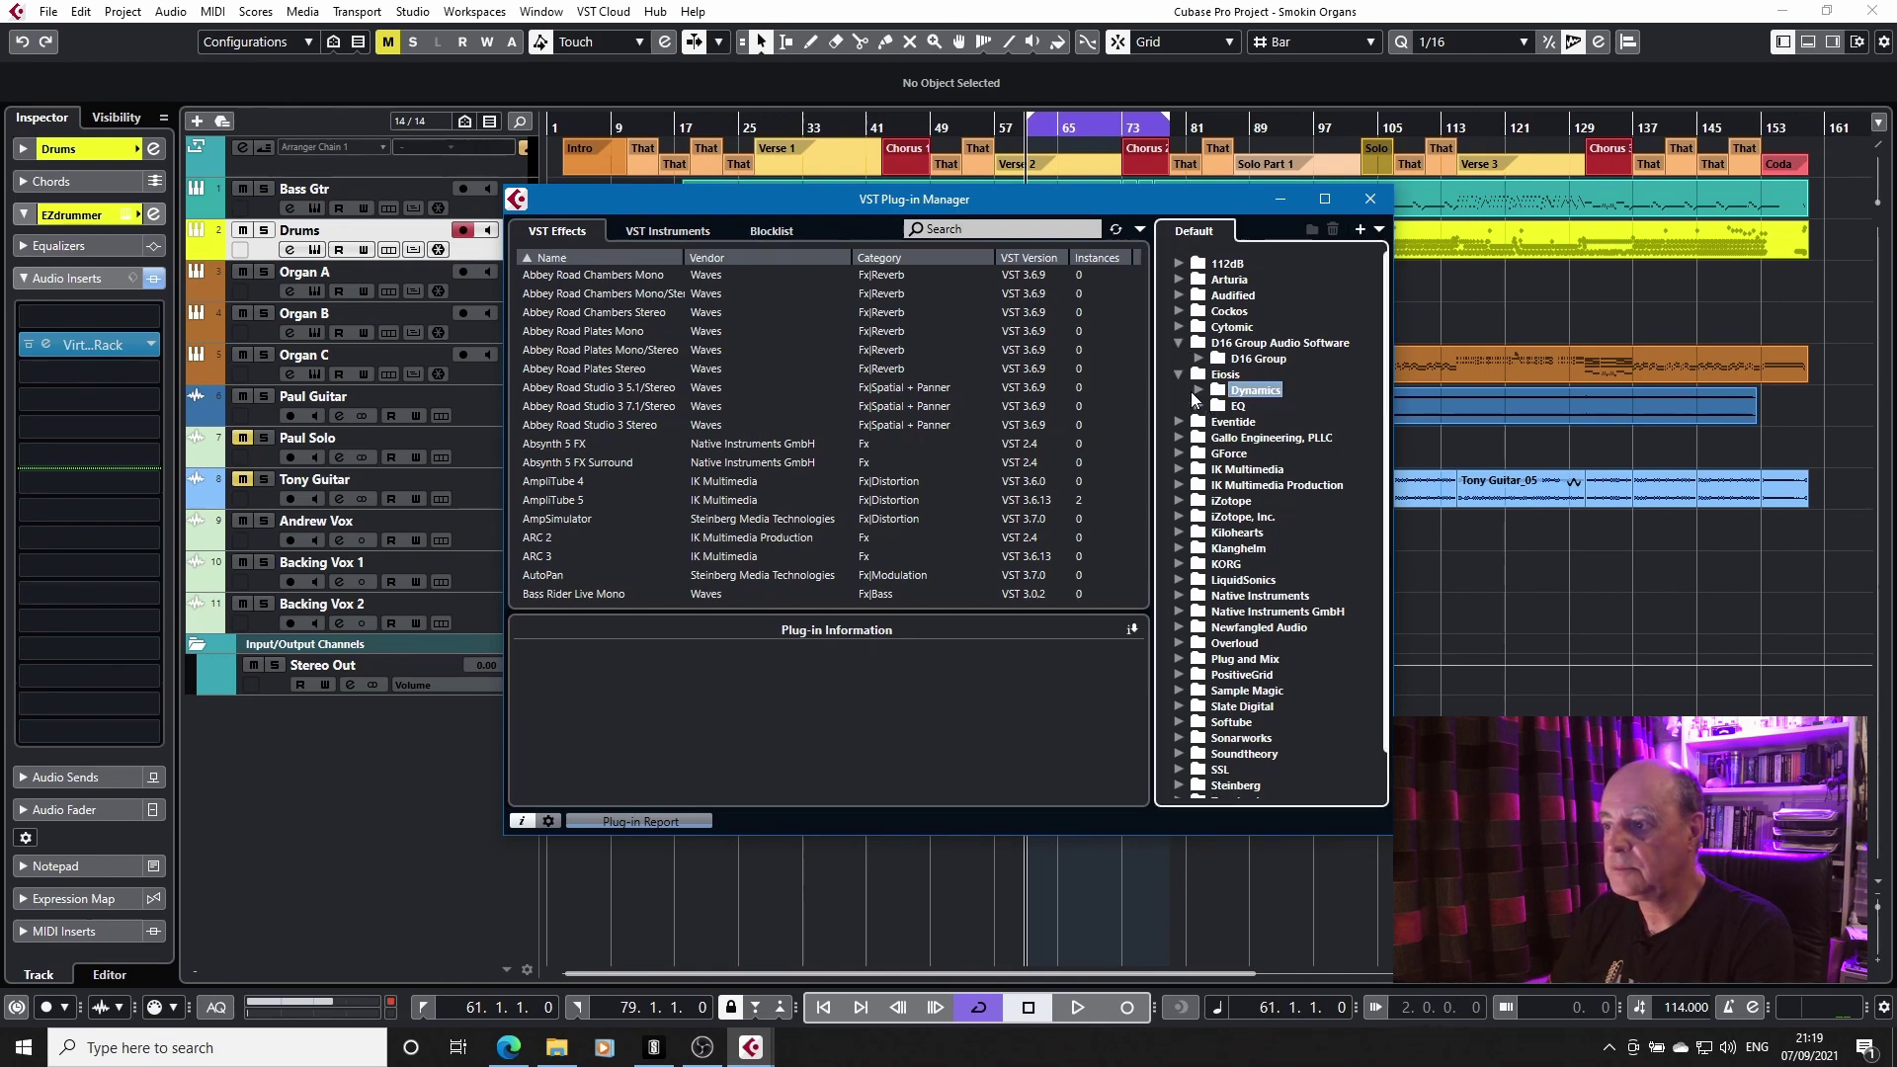
pyautogui.click(1198, 406)
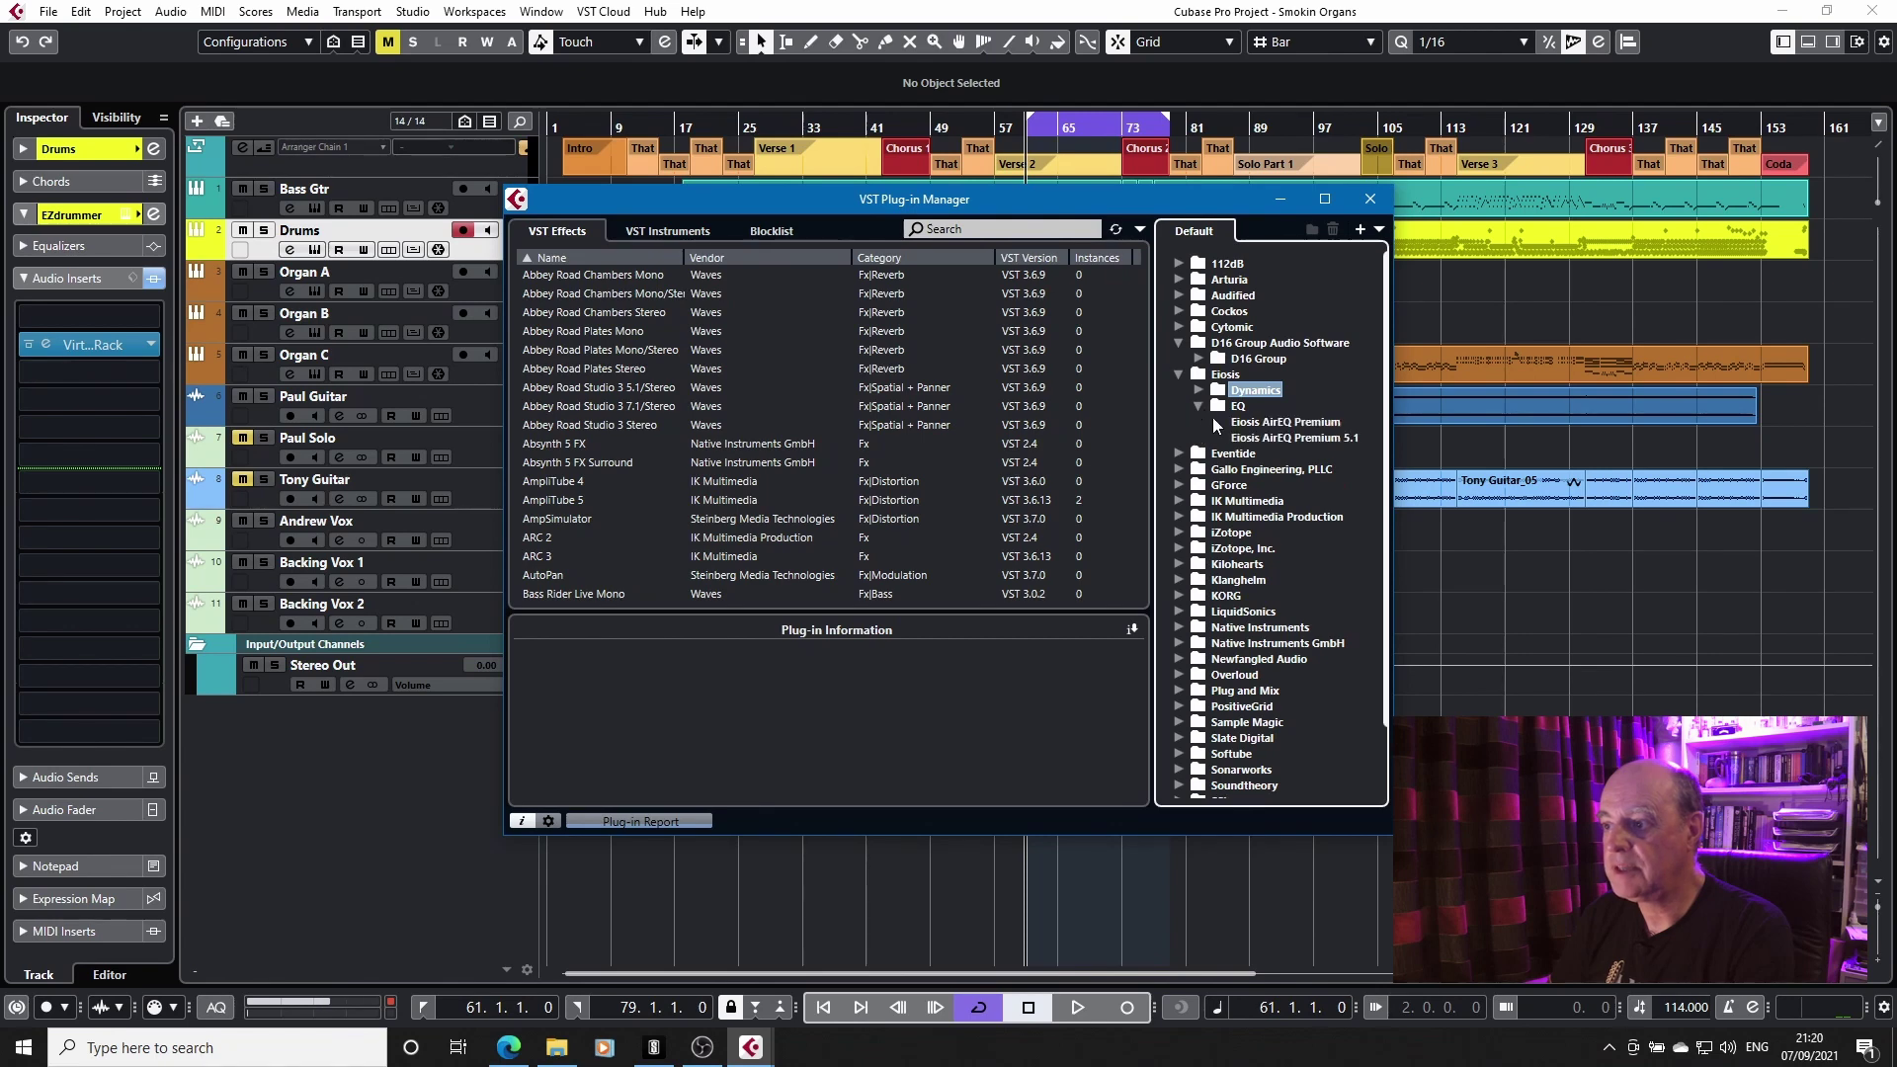
pyautogui.click(1198, 390)
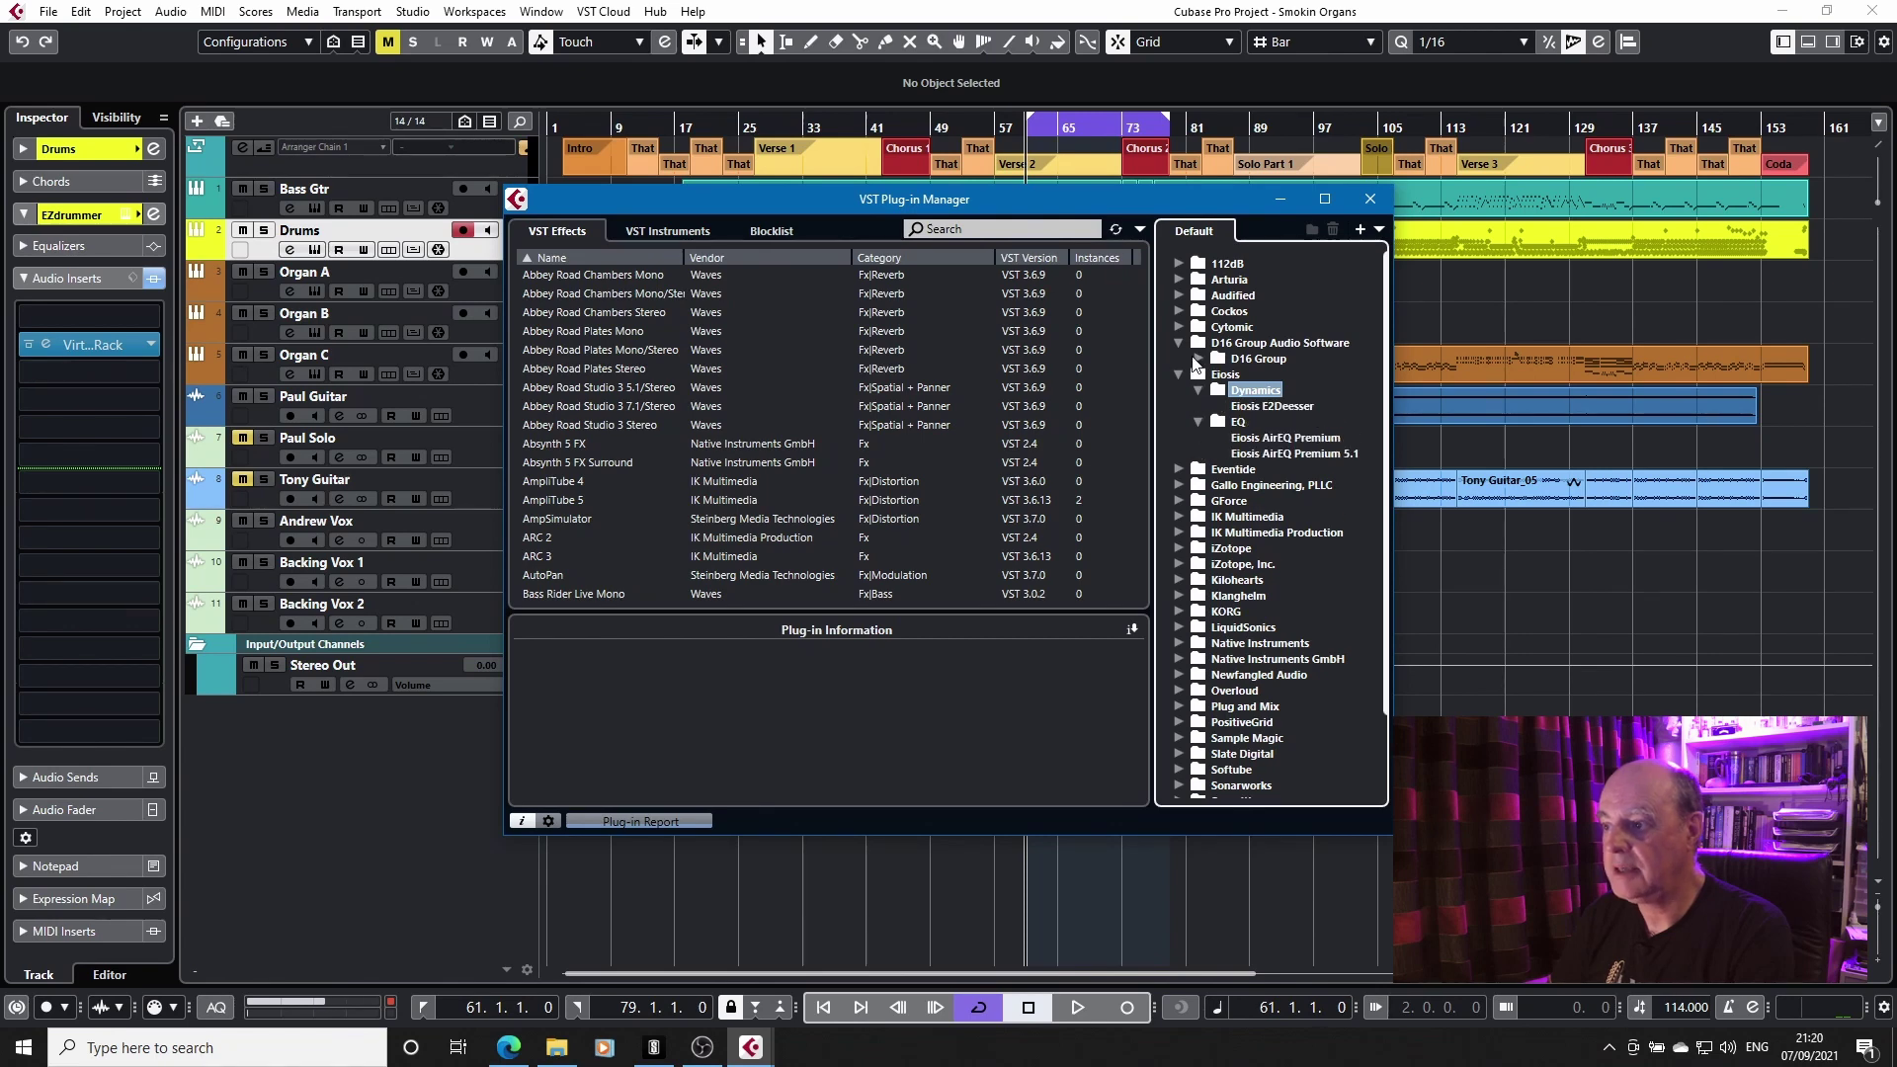
pyautogui.click(1201, 360)
pyautogui.click(1199, 358)
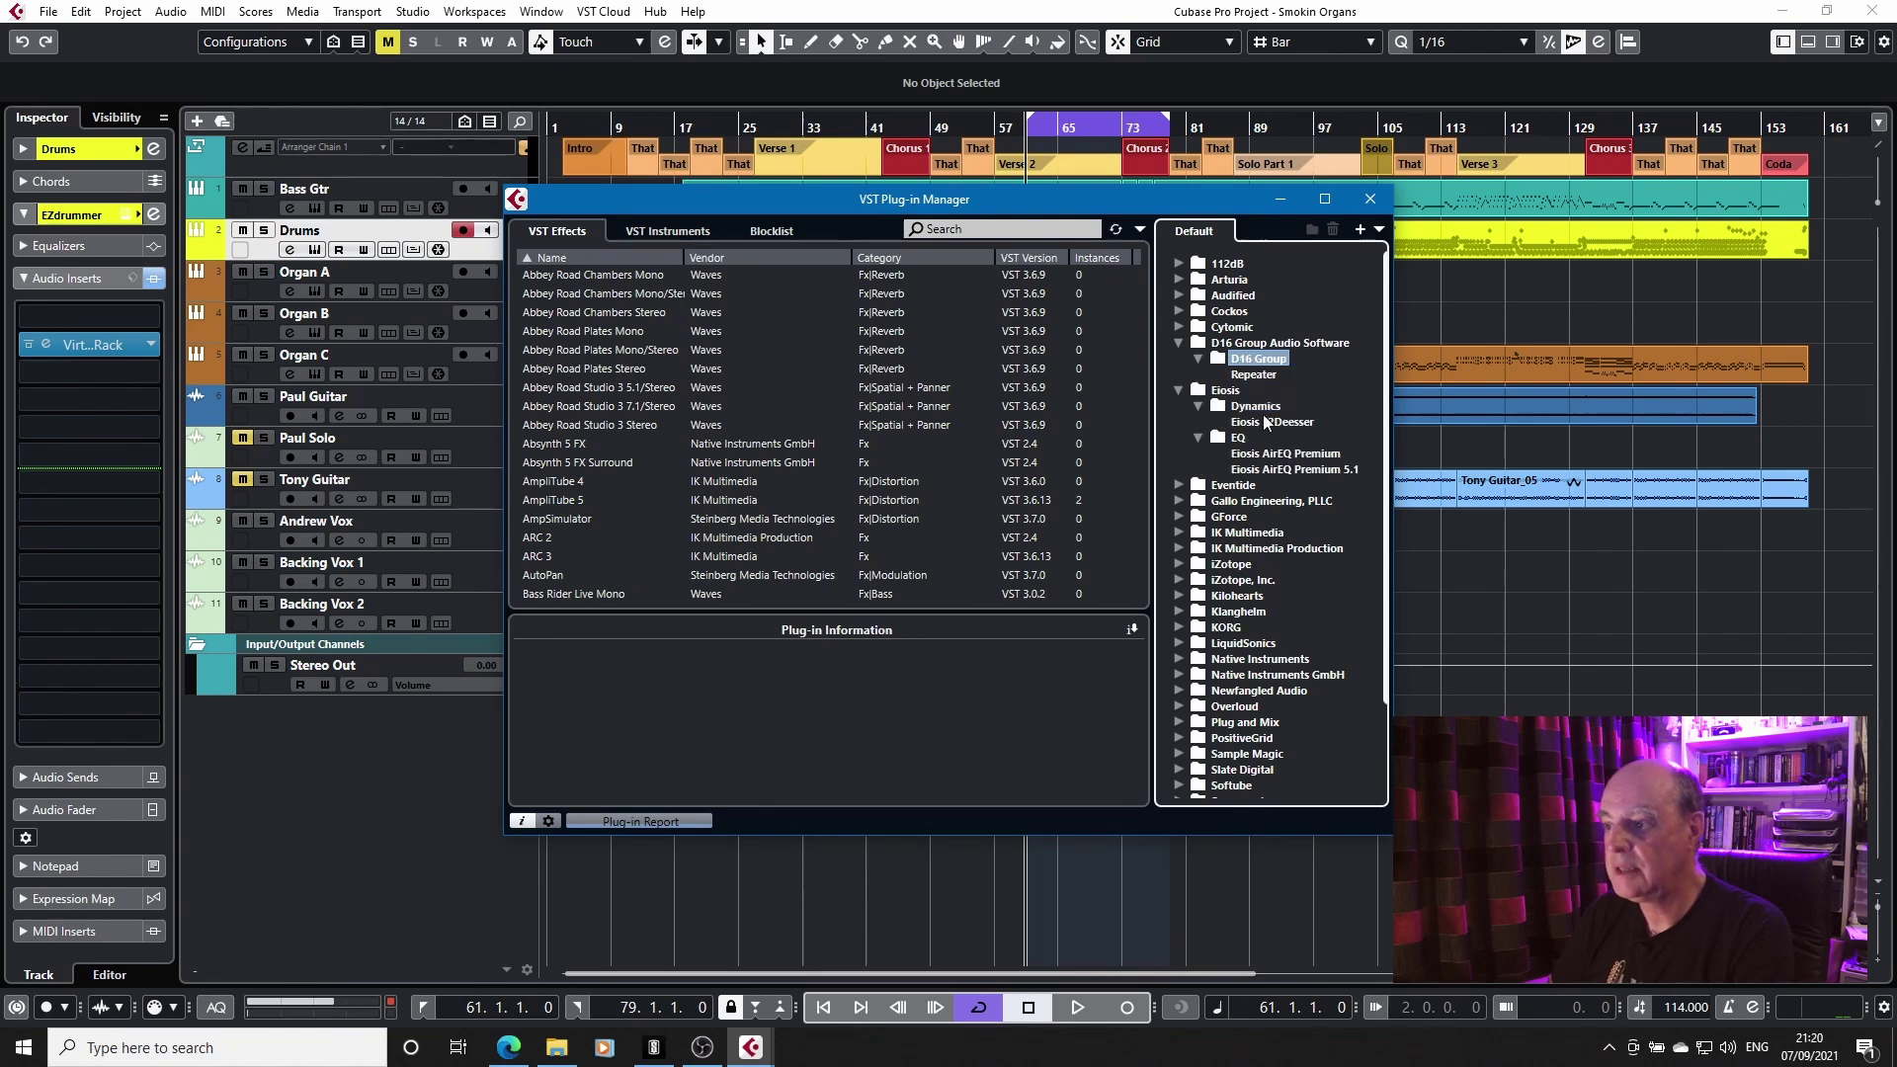
pyautogui.click(1178, 344)
pyautogui.click(1178, 358)
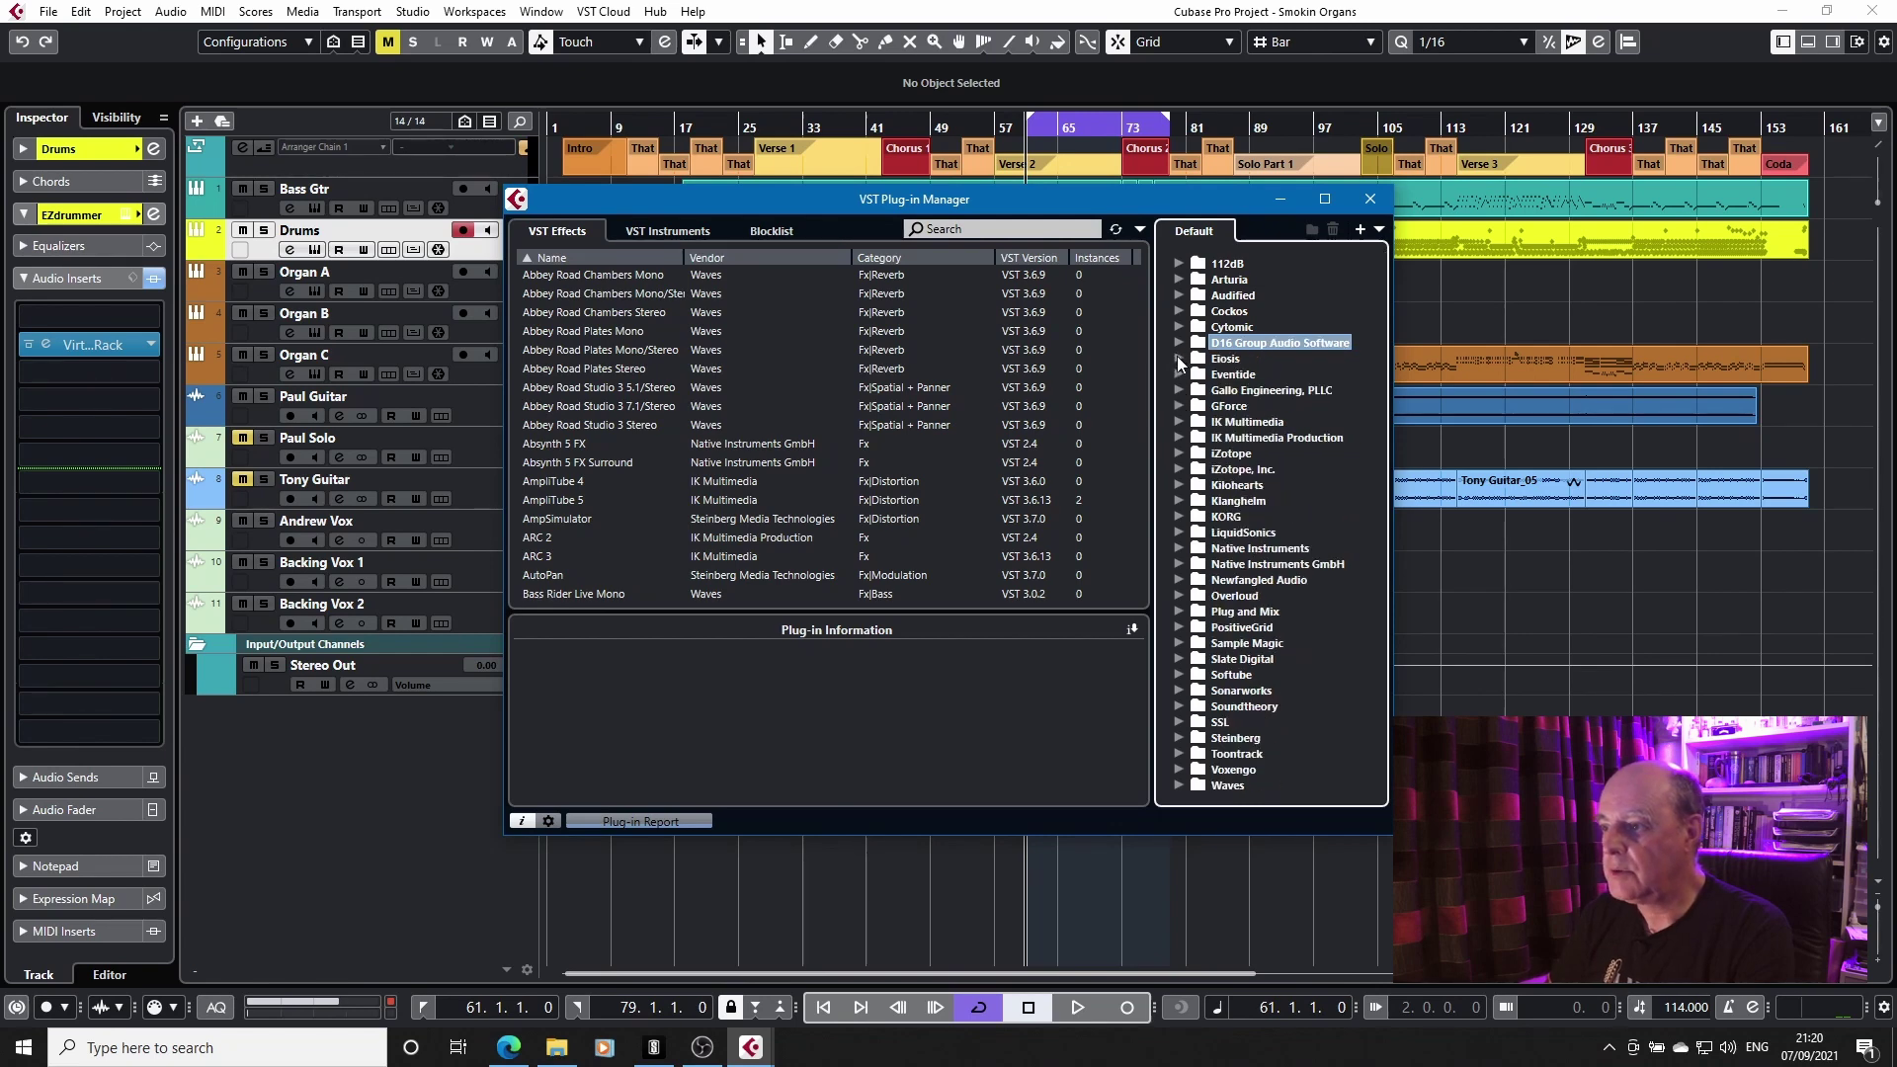
# - Switch to PDE Set, browse Slate Digital's Distortion, Dynamics, EQ and Reverb subfolders, then collapse it
pyautogui.click(1381, 229)
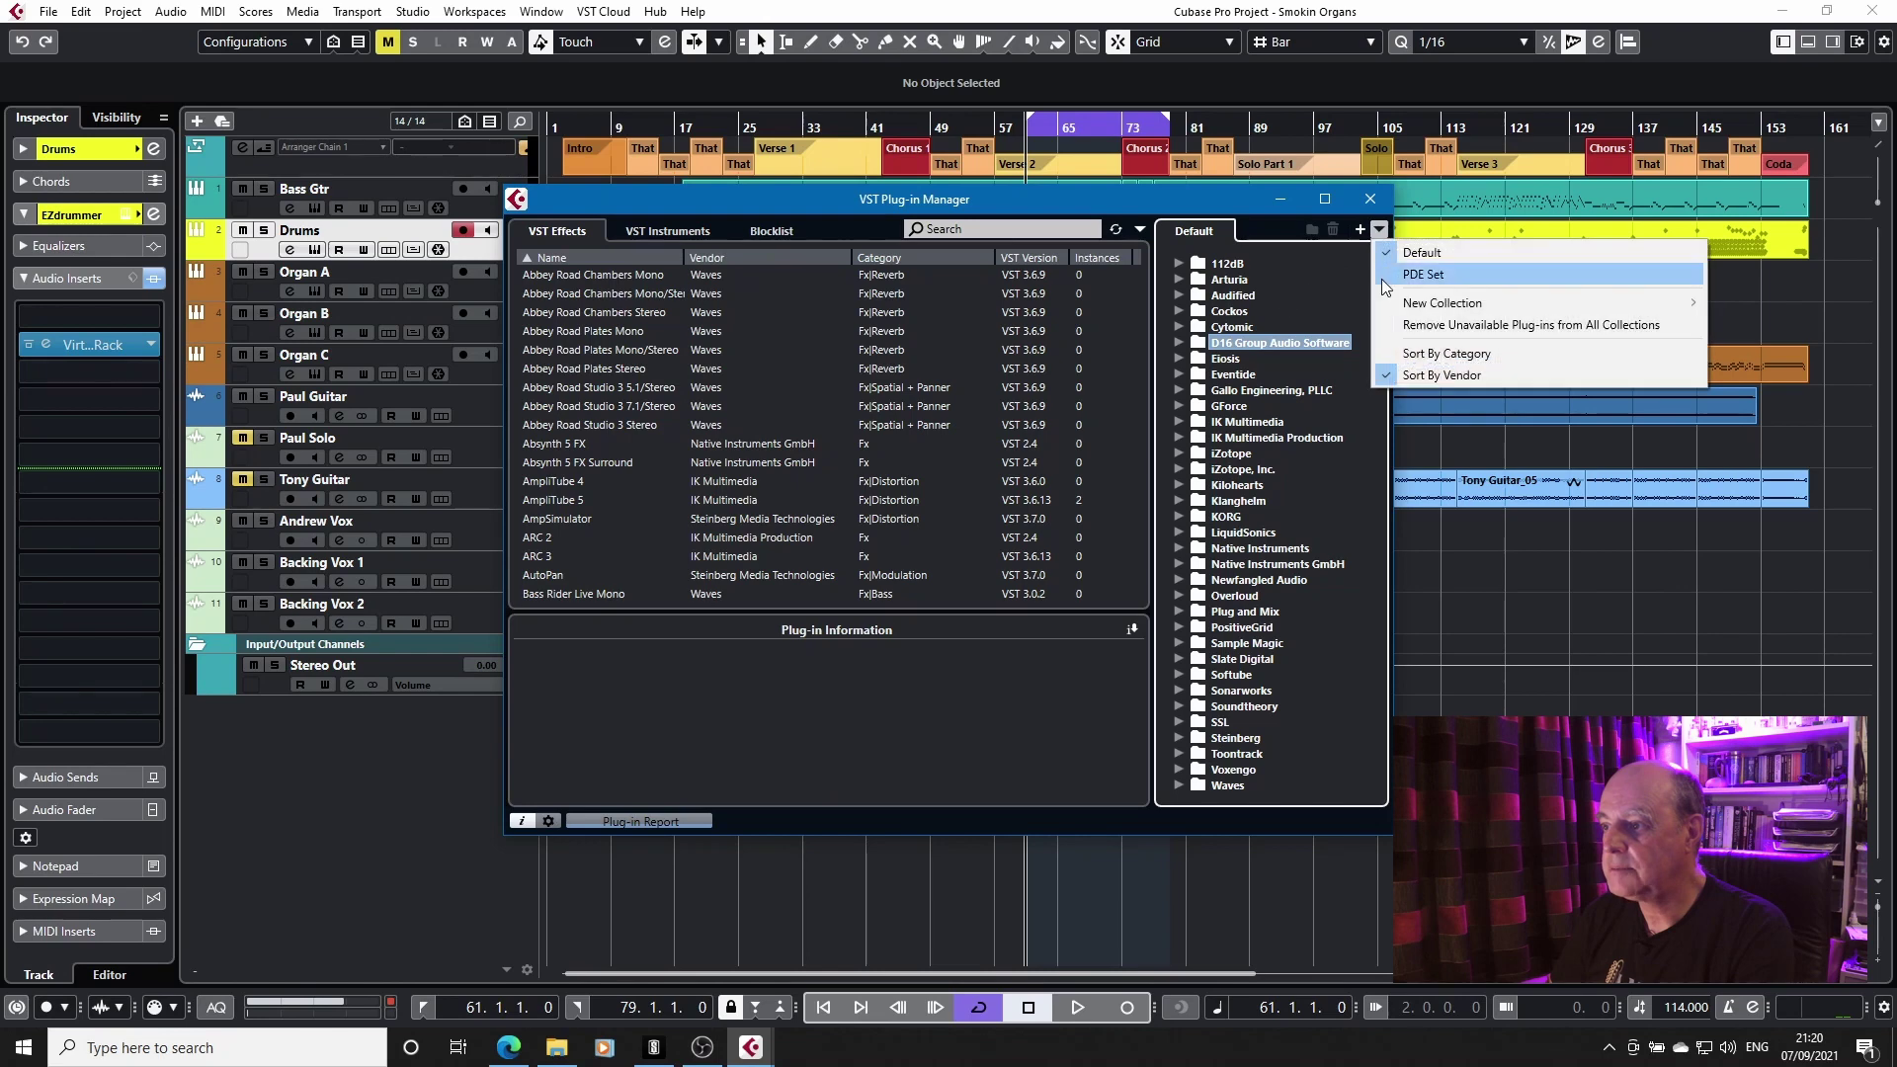
pyautogui.click(1423, 273)
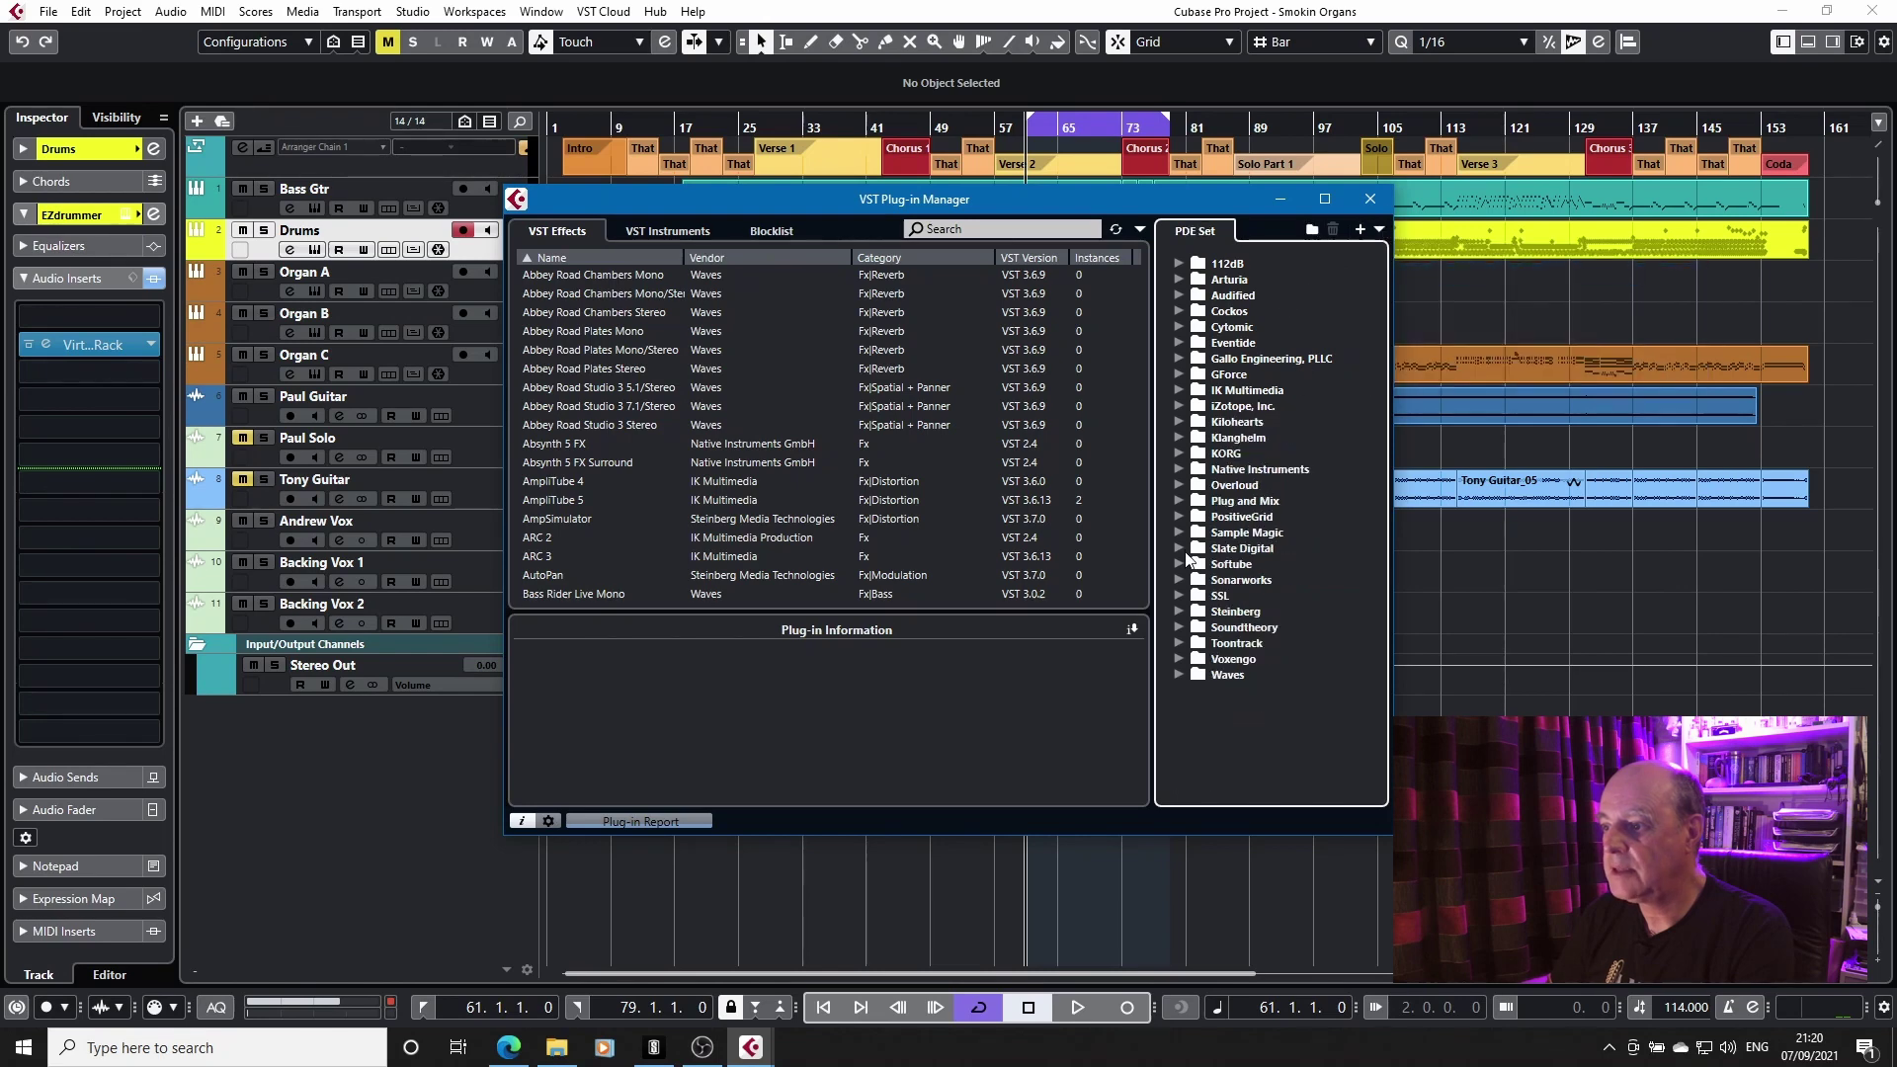
pyautogui.click(1178, 548)
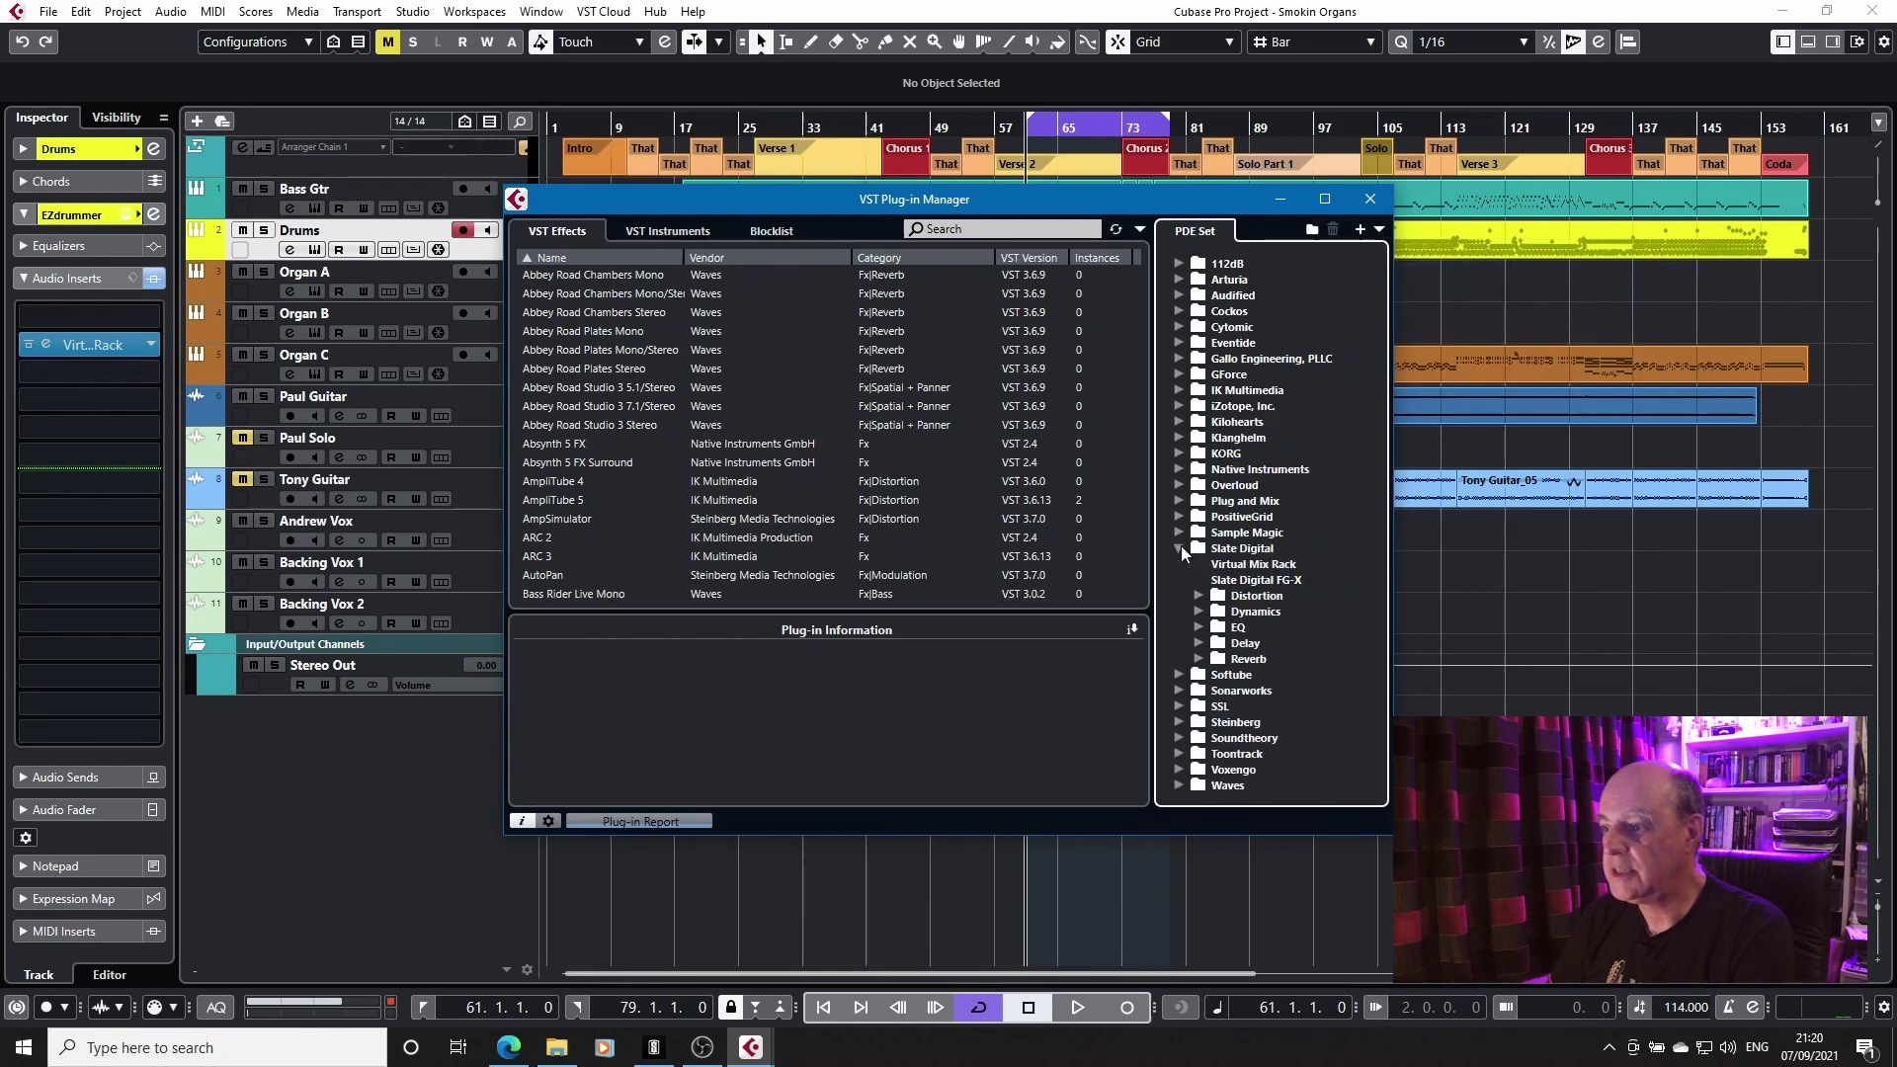
pyautogui.click(1198, 597)
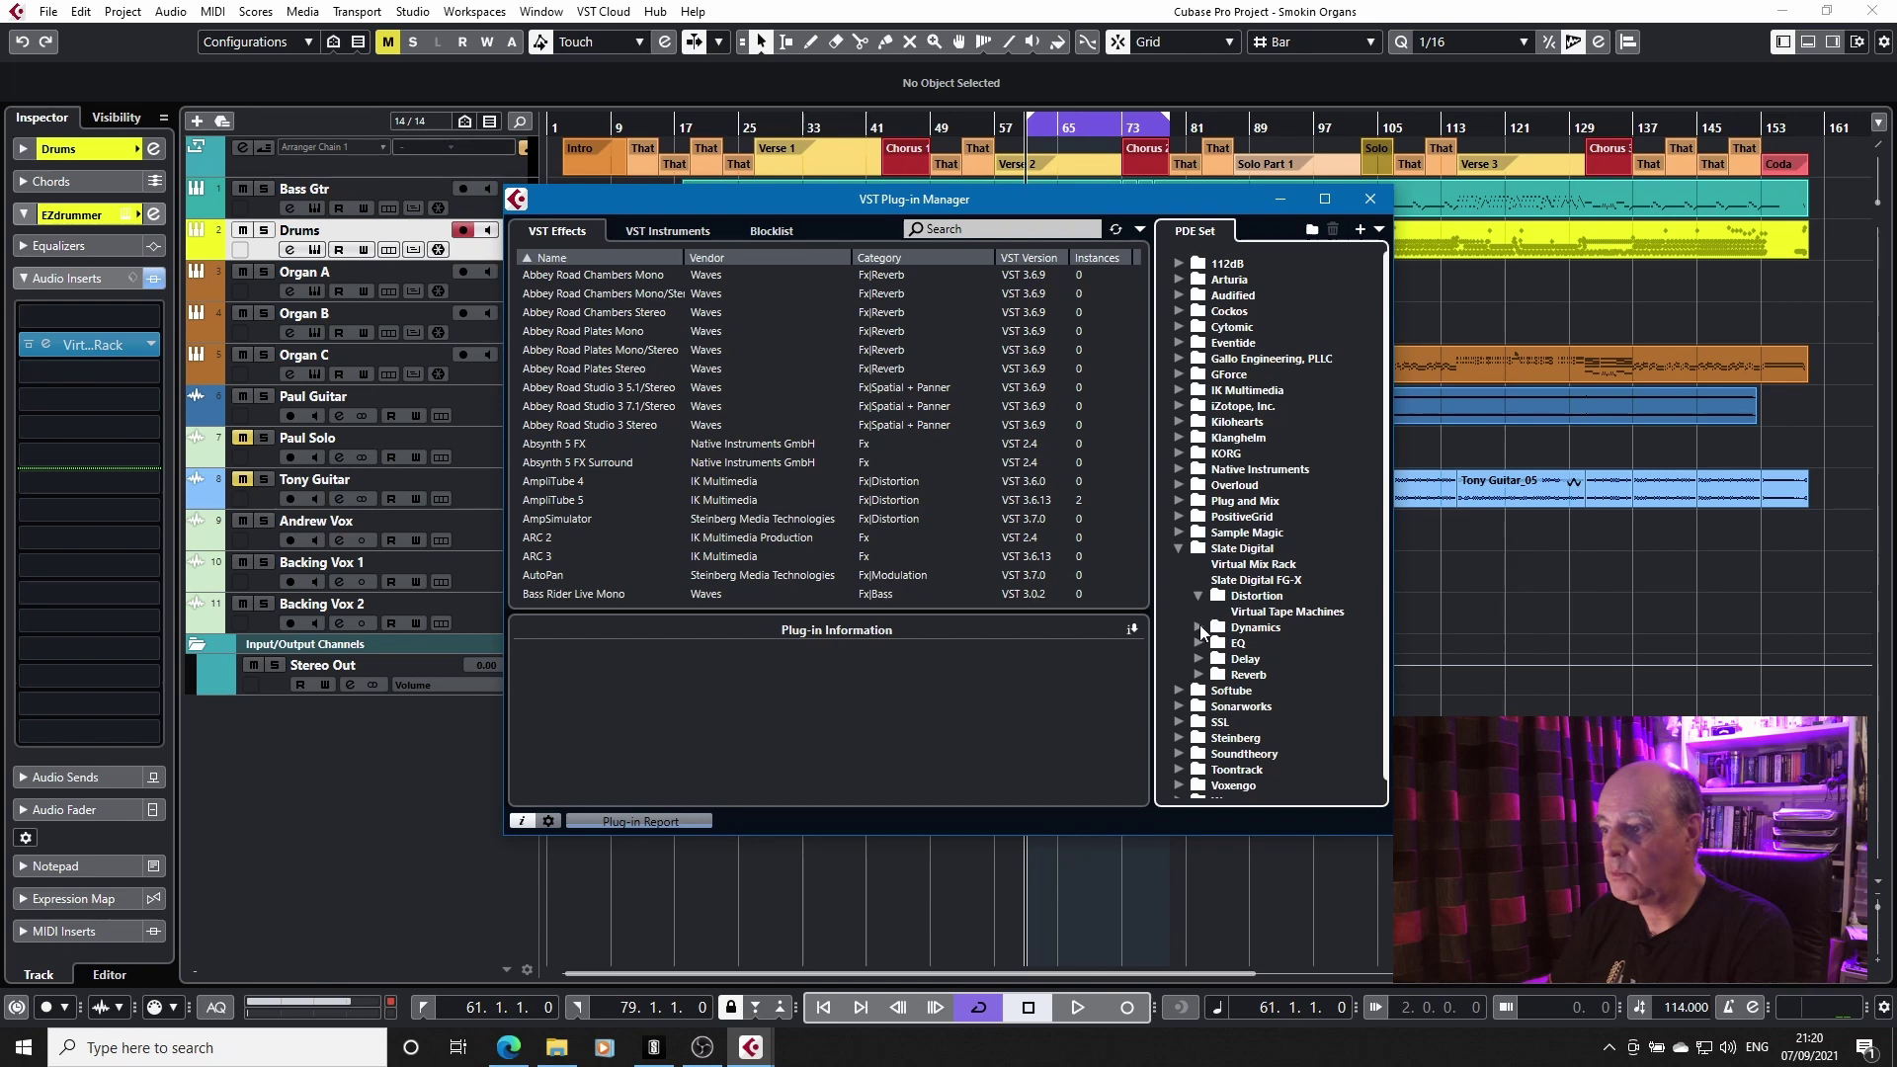
pyautogui.click(1199, 629)
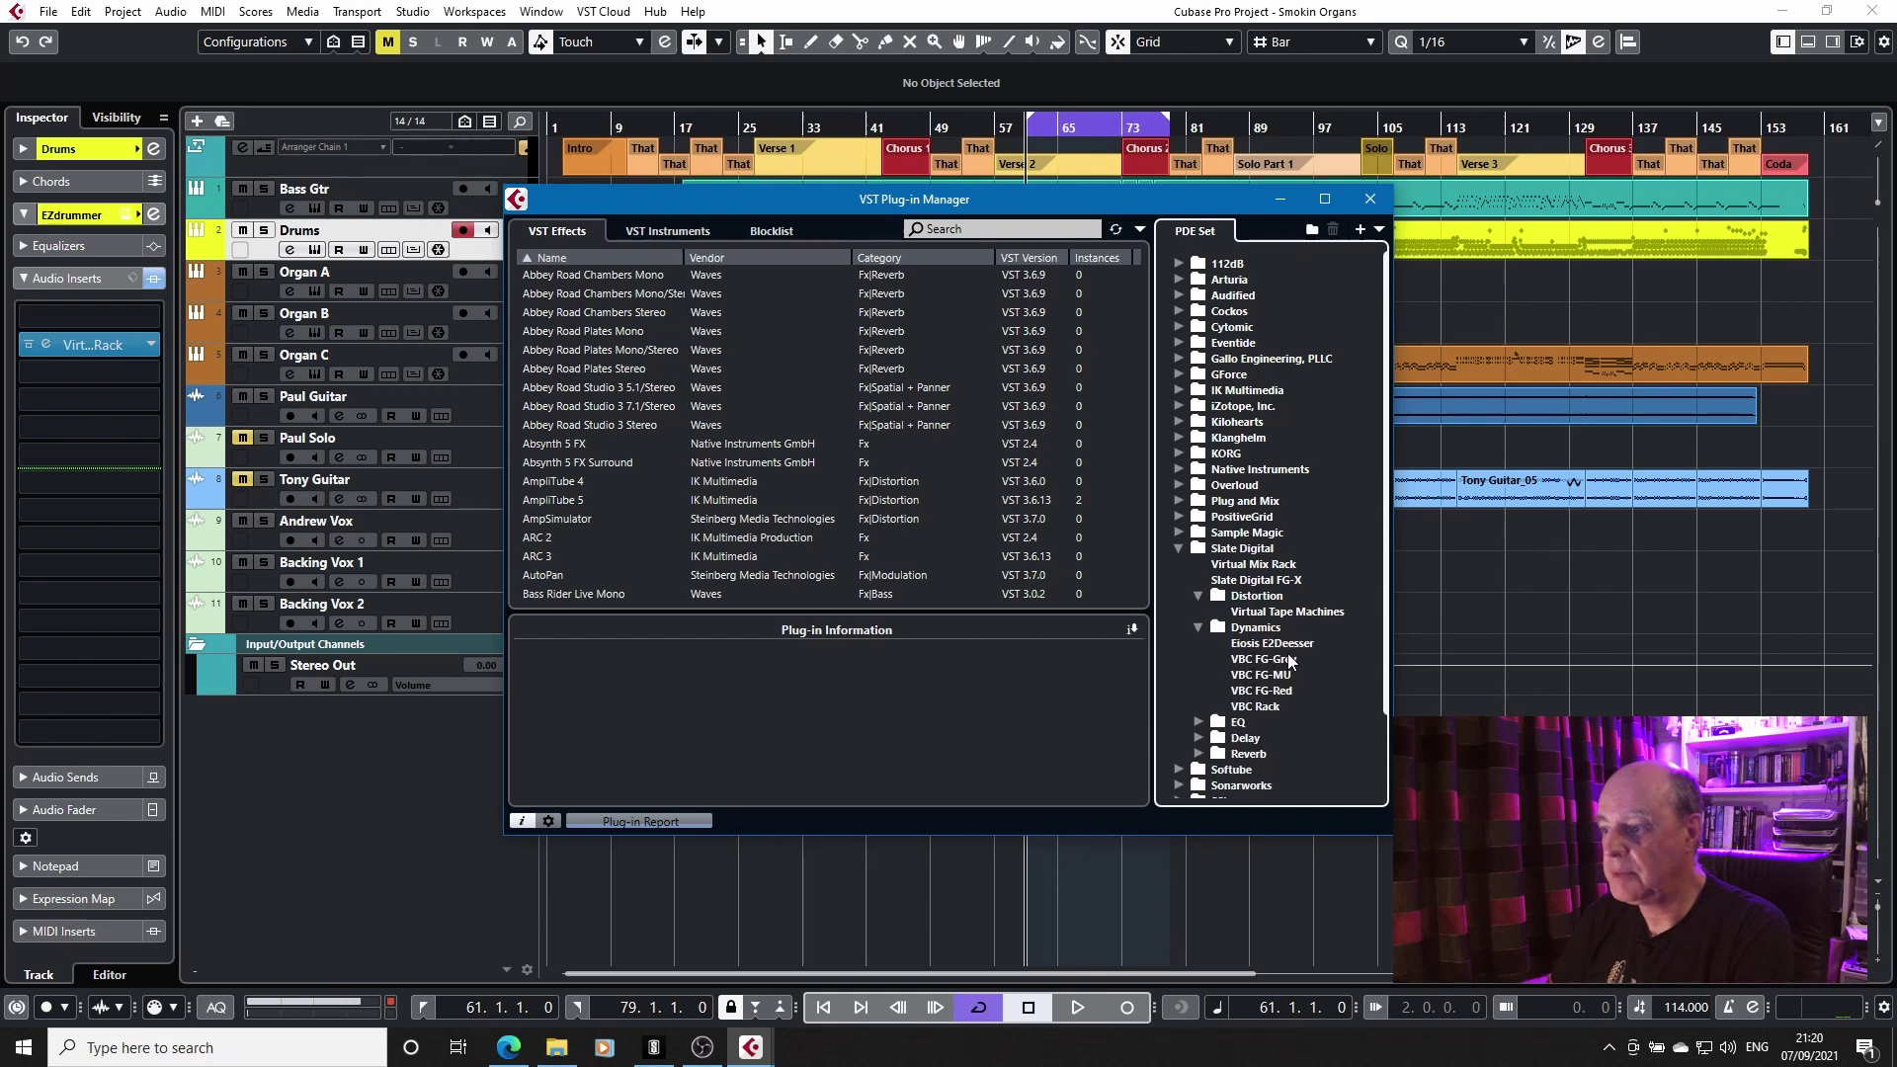
pyautogui.click(1199, 722)
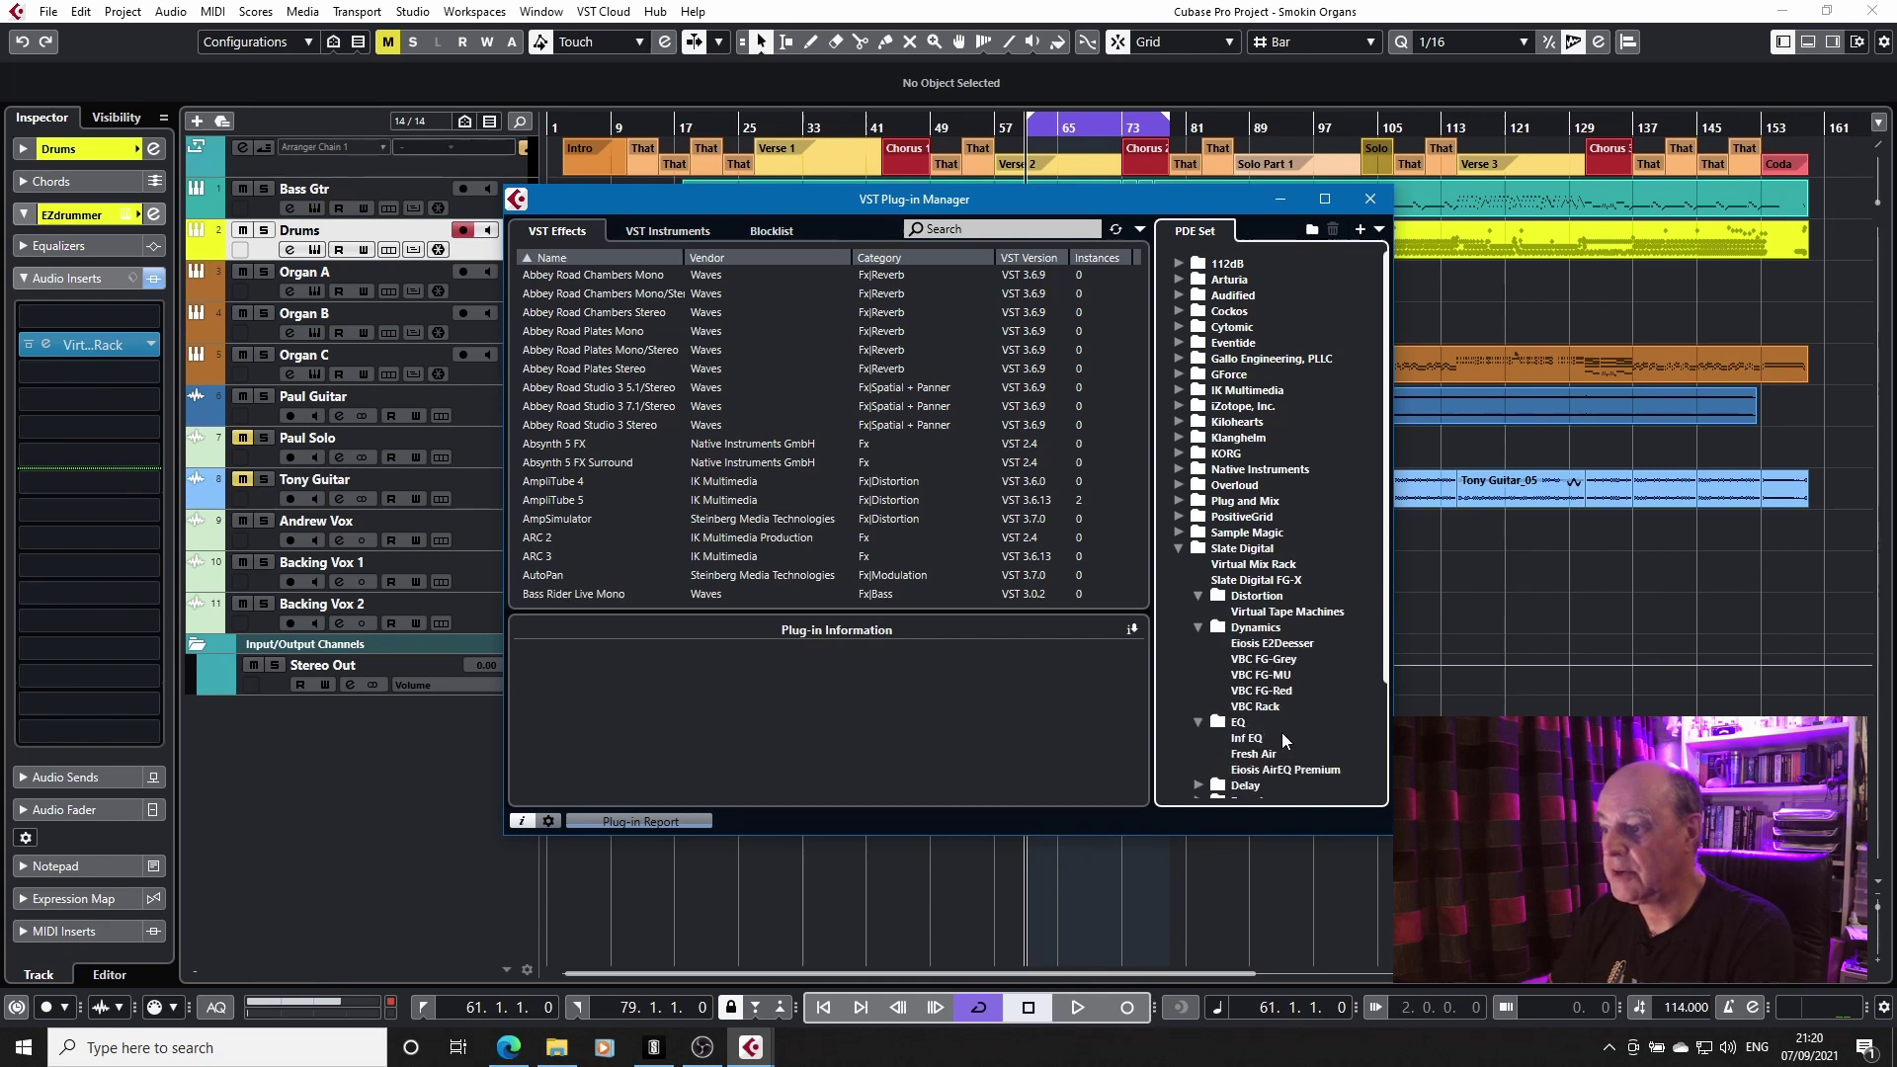
pyautogui.scroll(-3, 1297, 718)
pyautogui.click(1200, 659)
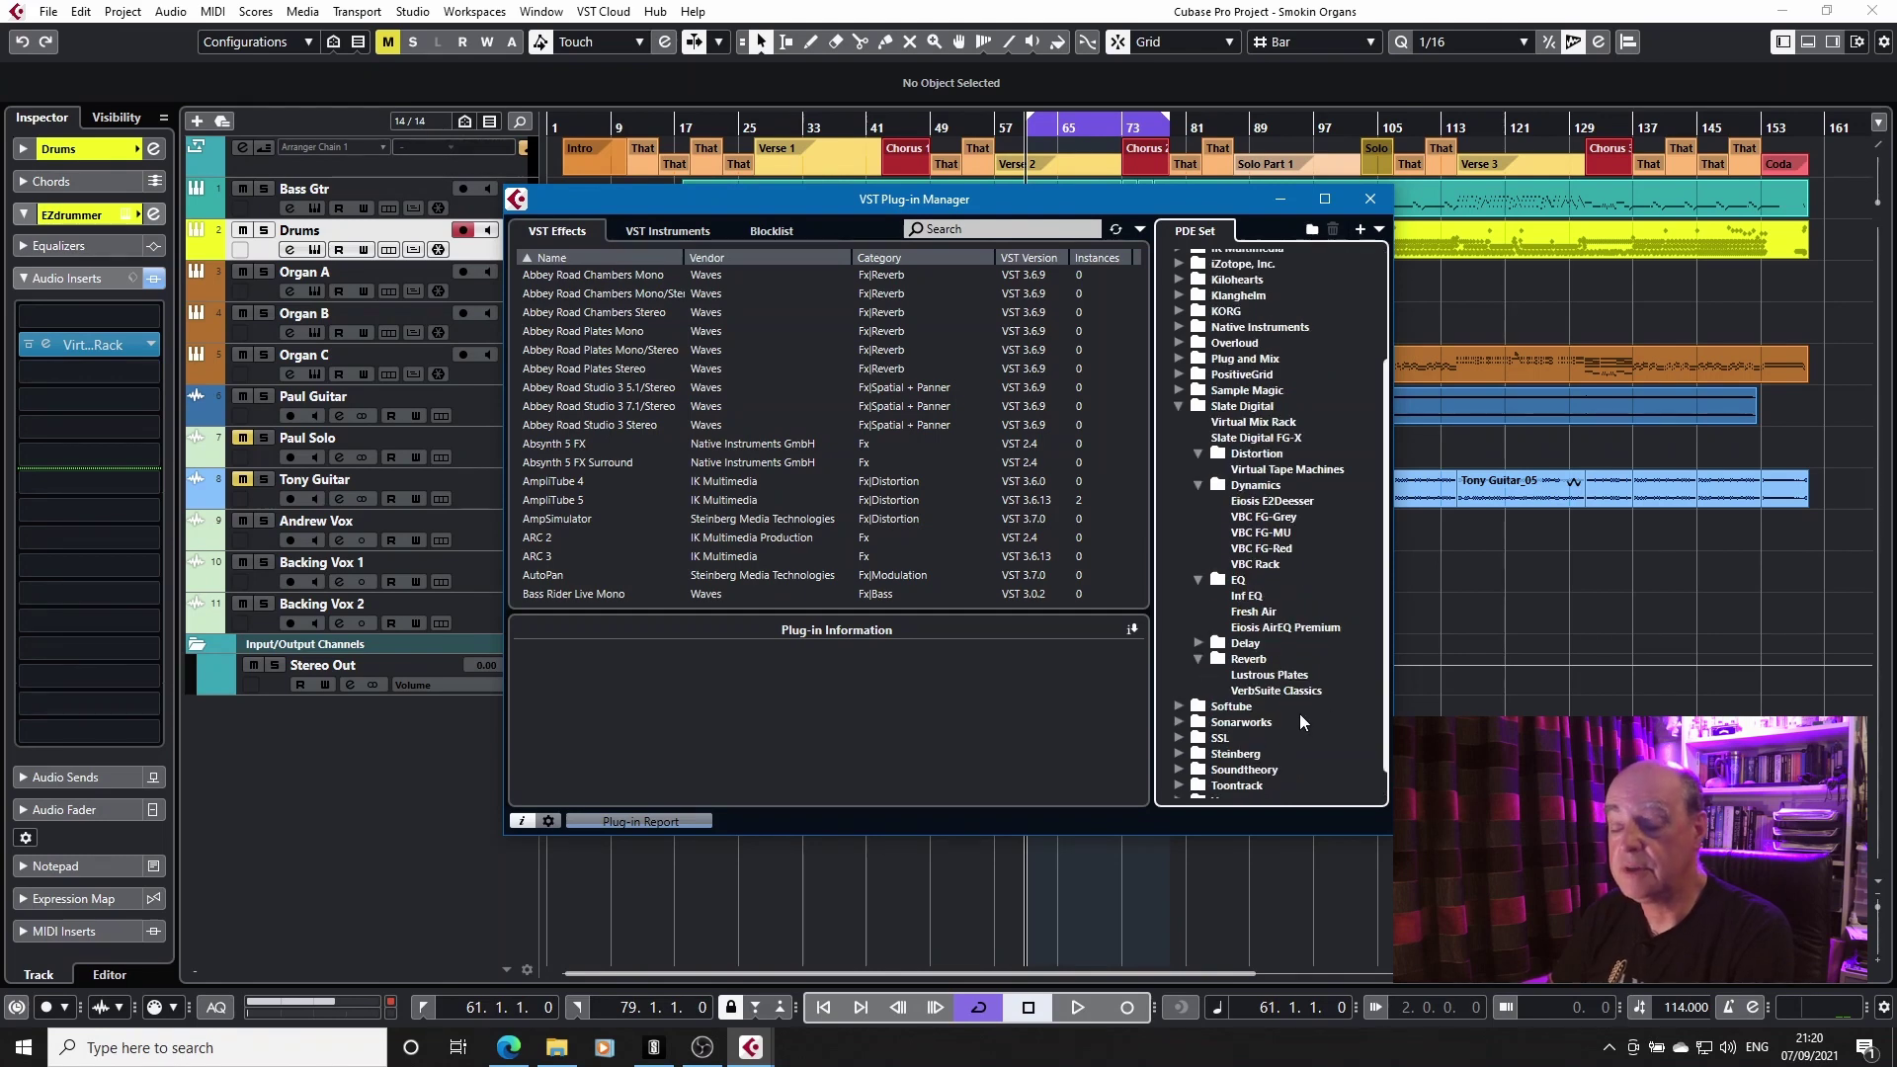
pyautogui.scroll(3, 1294, 597)
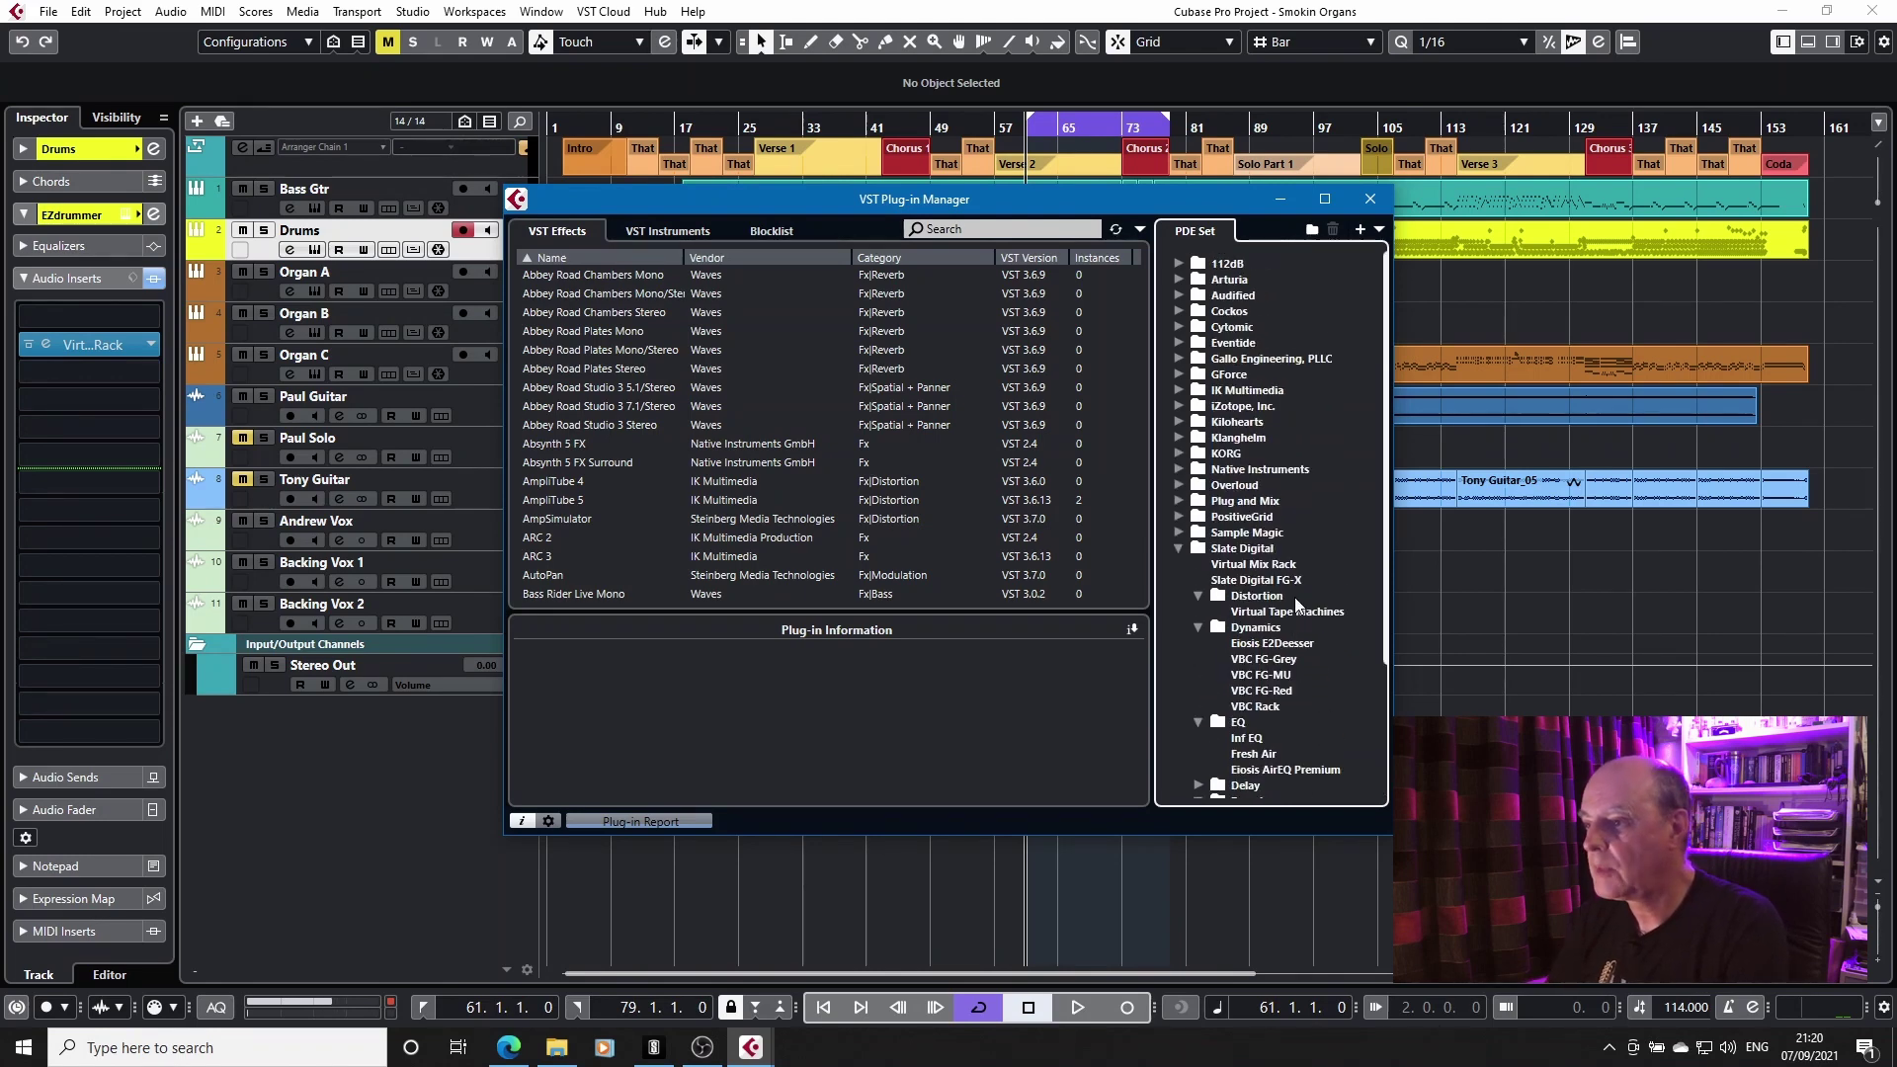
pyautogui.click(1177, 547)
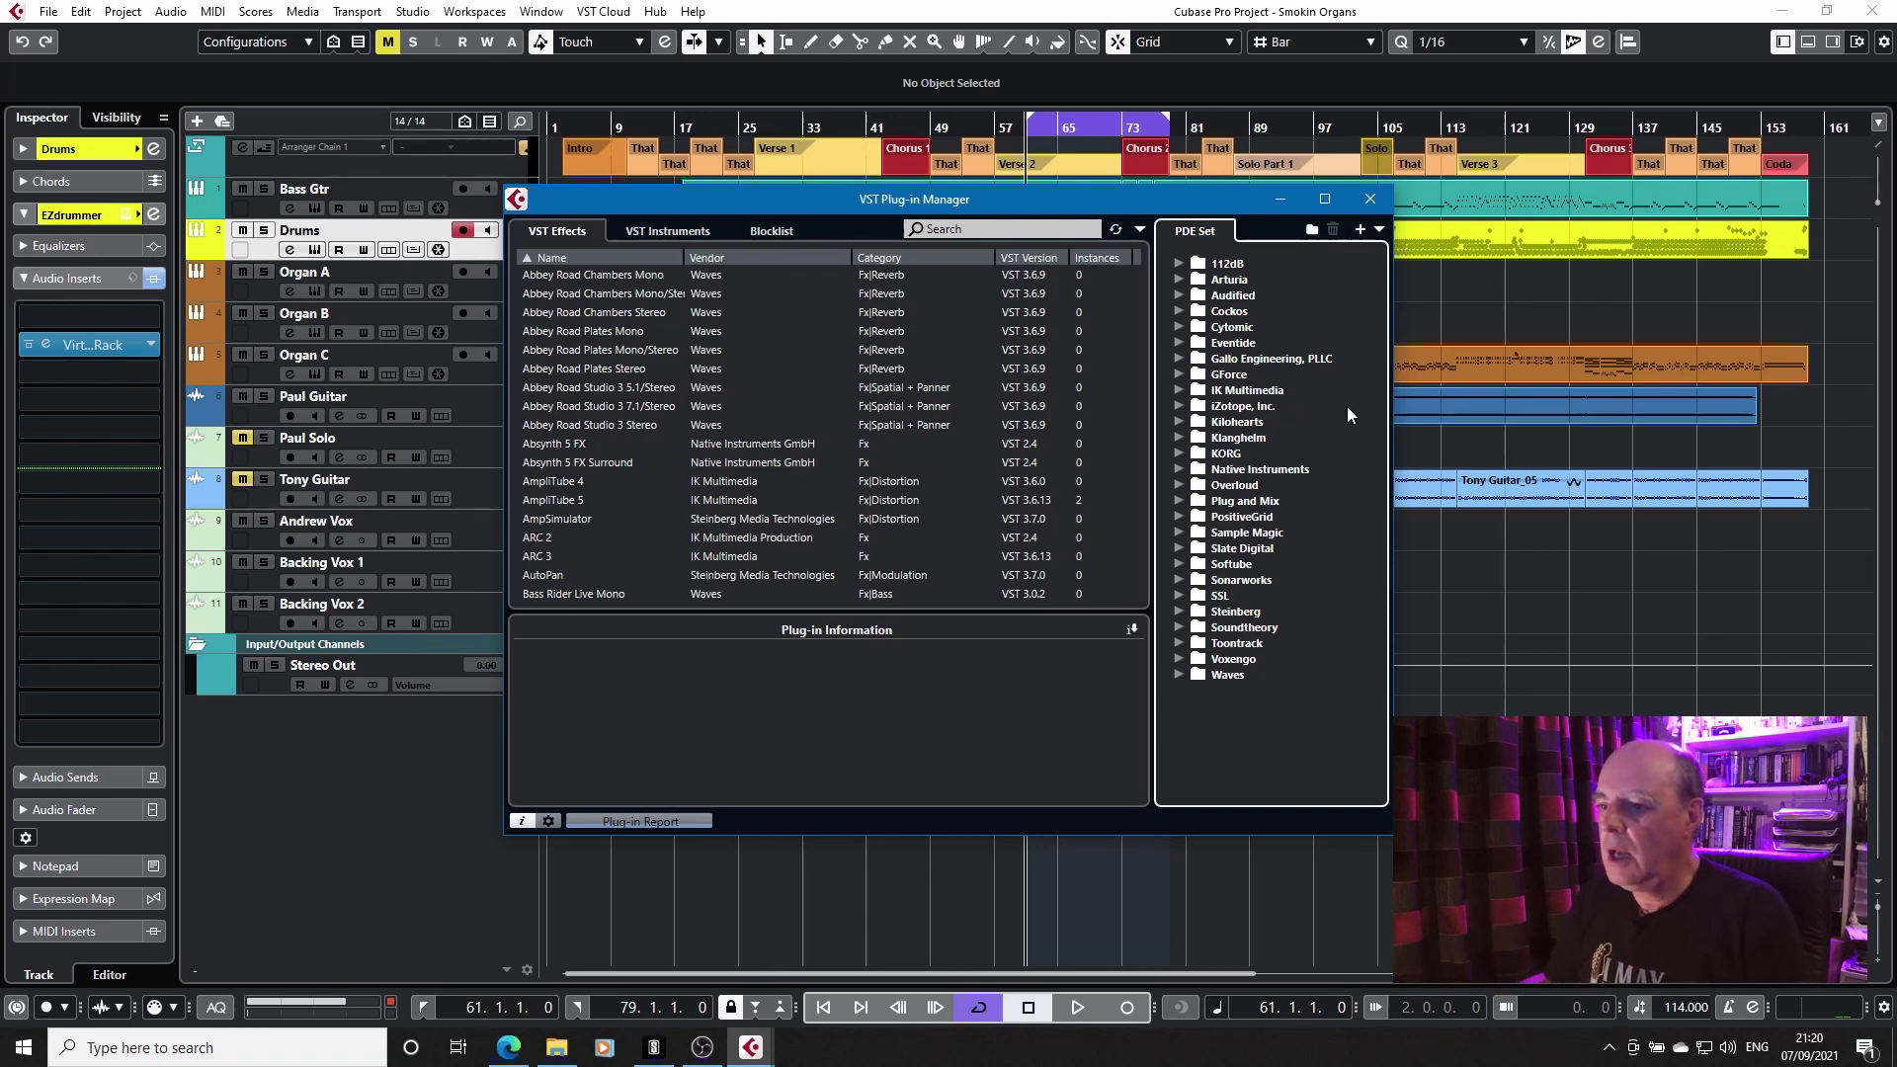
# - Switch to the Default collection and expand iZotope > Distortion to reveal Vinyl
pyautogui.click(1380, 229)
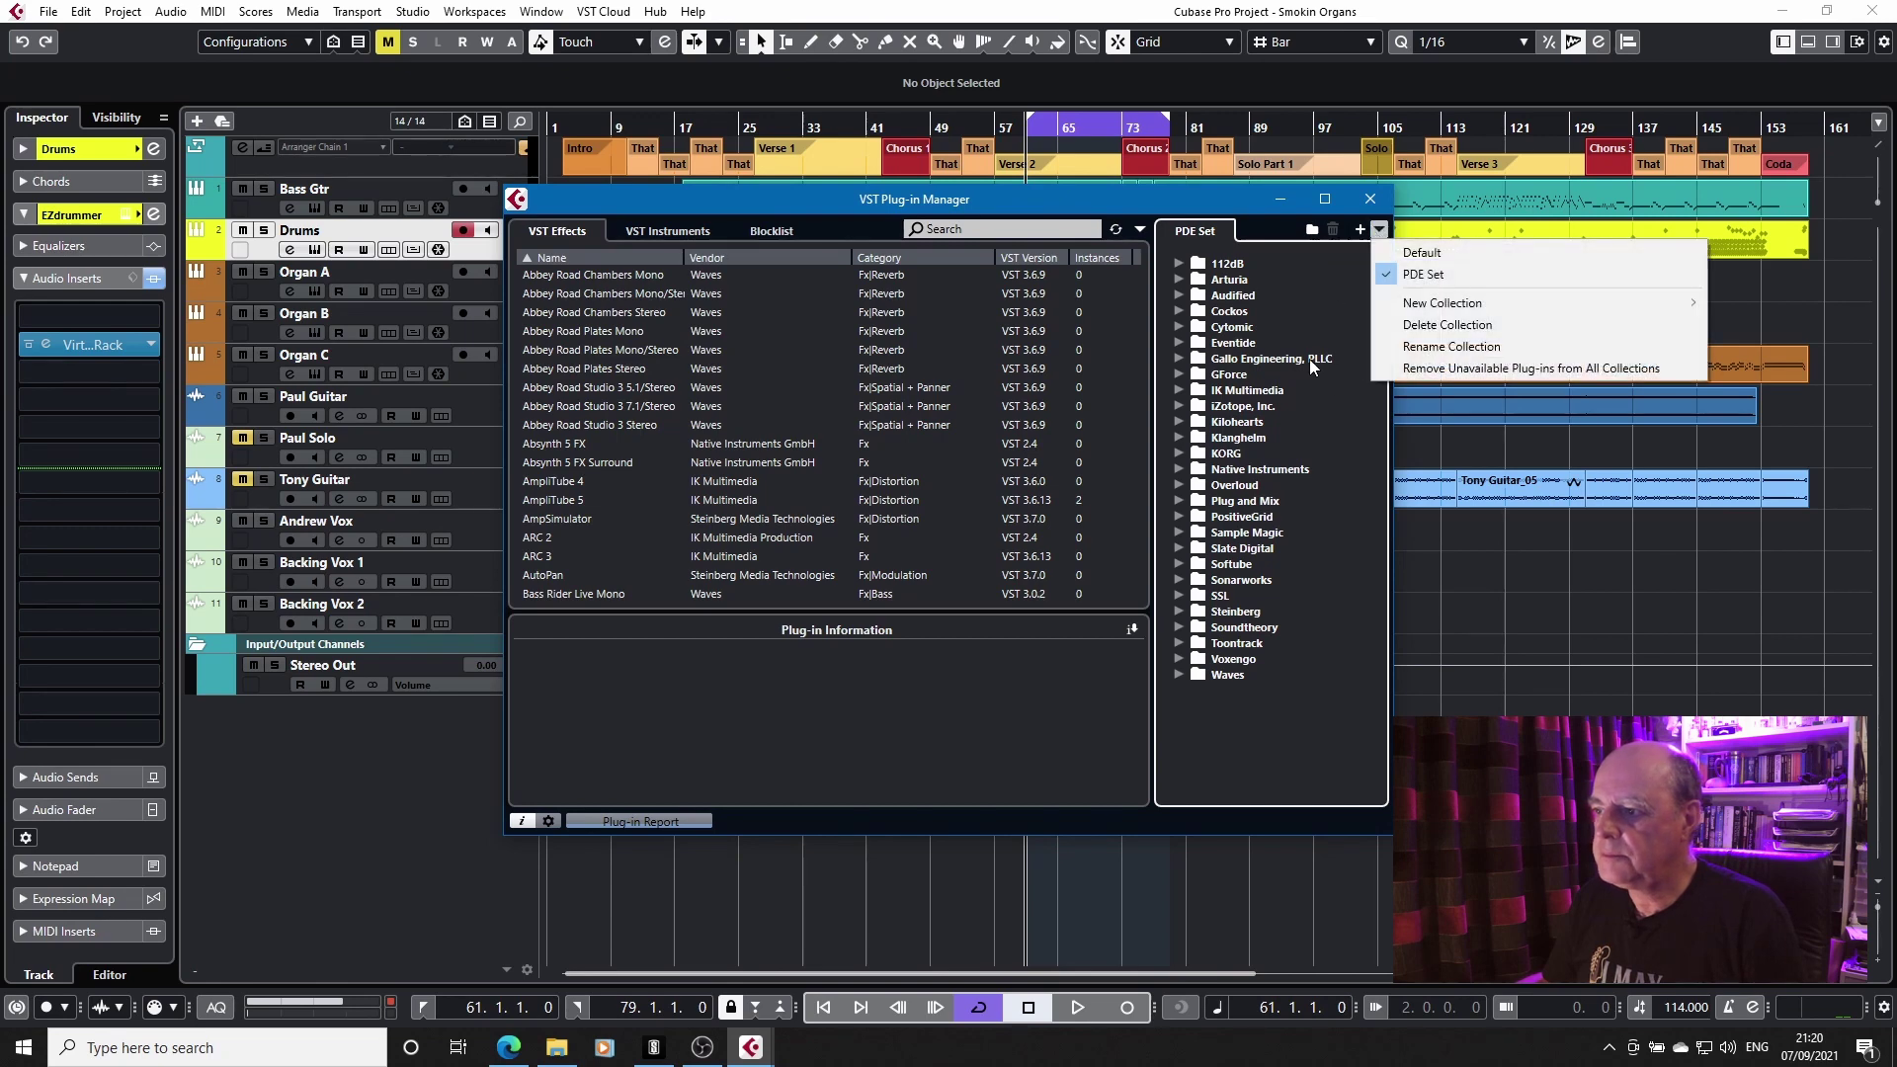
pyautogui.click(1399, 255)
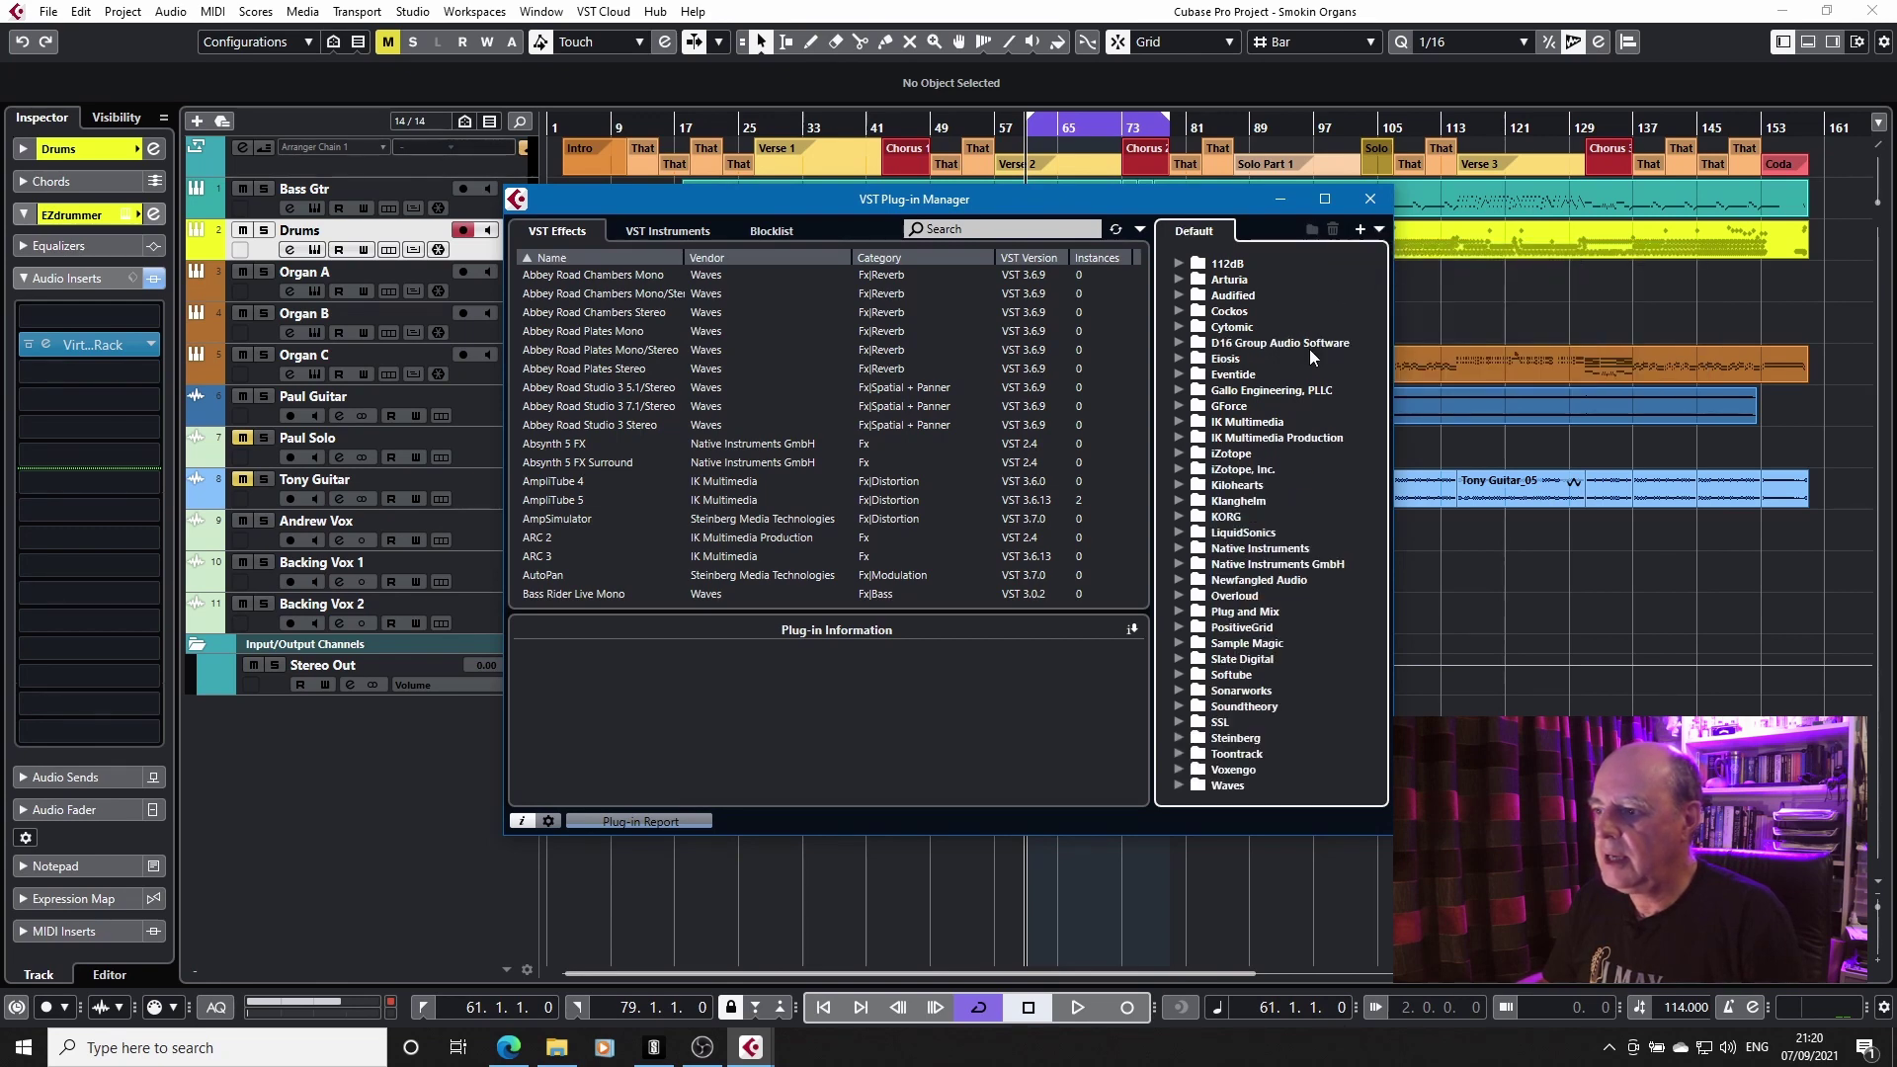
pyautogui.click(1177, 452)
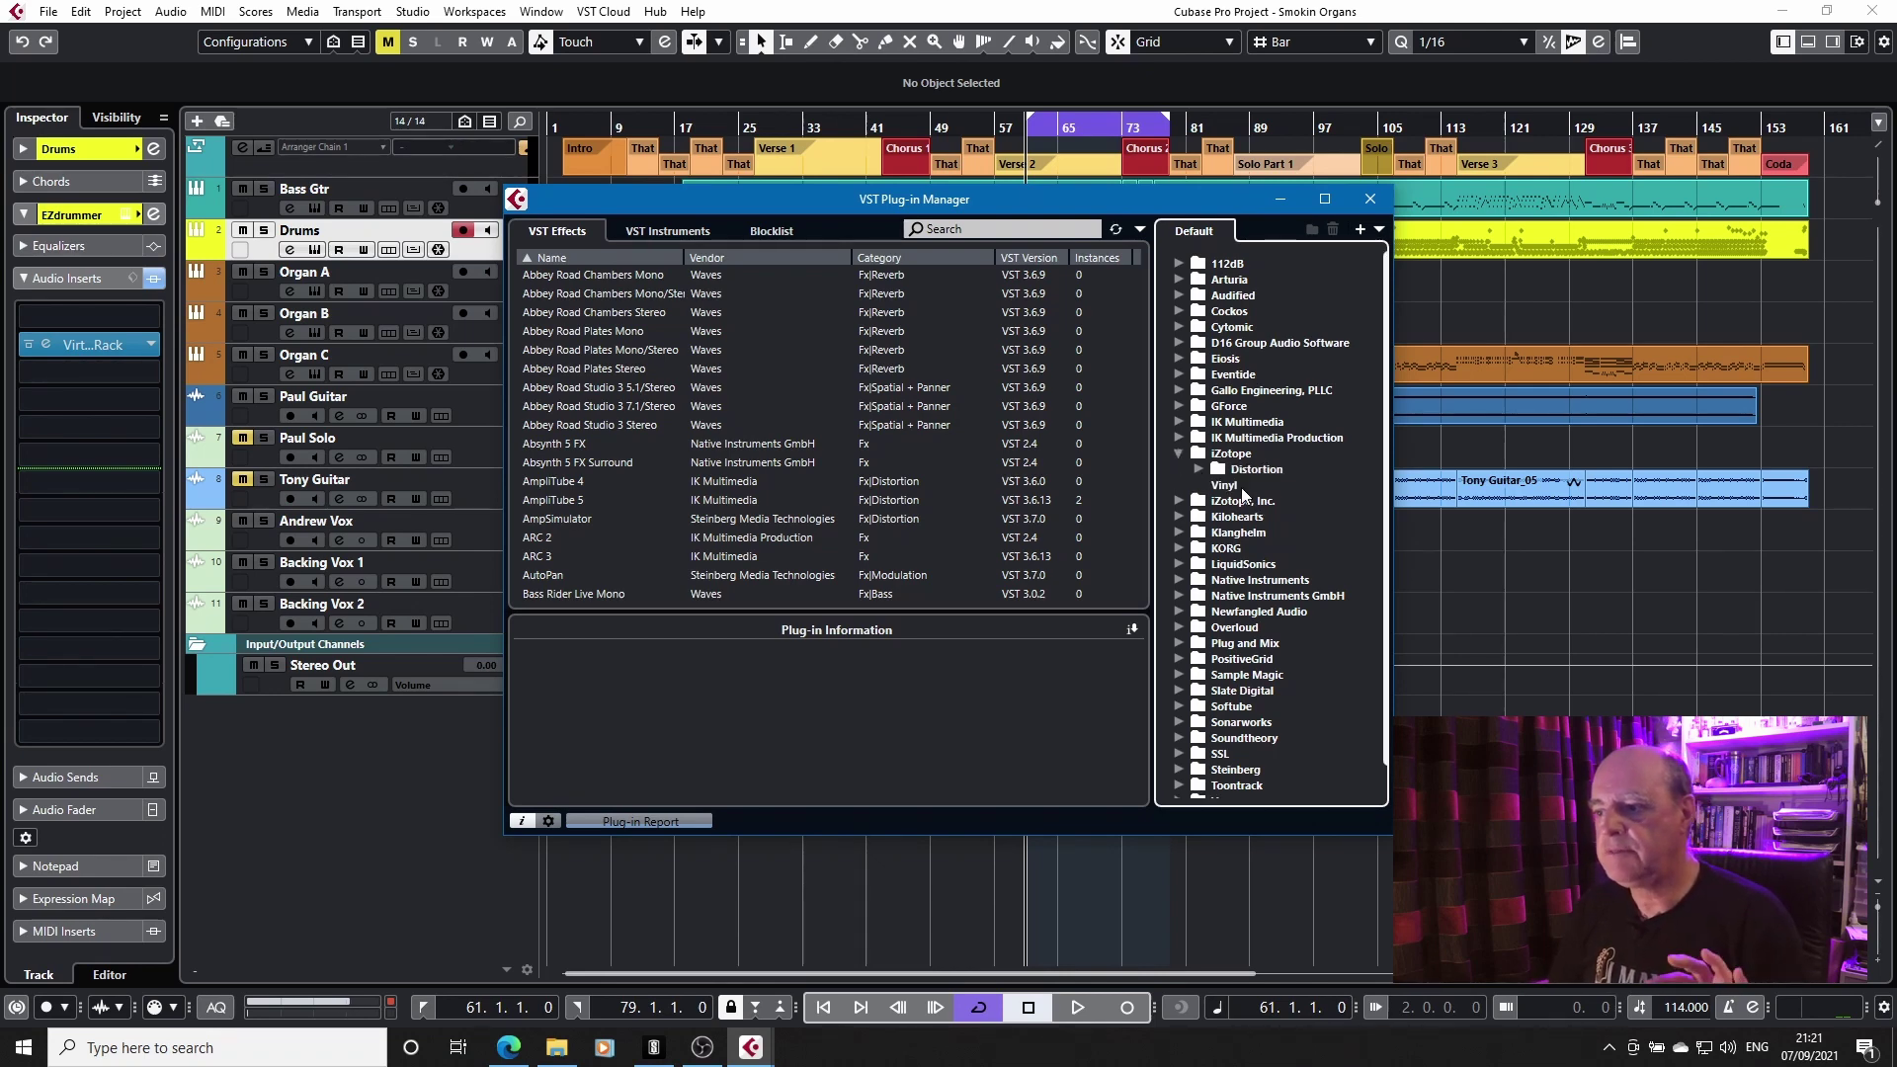
pyautogui.click(1199, 468)
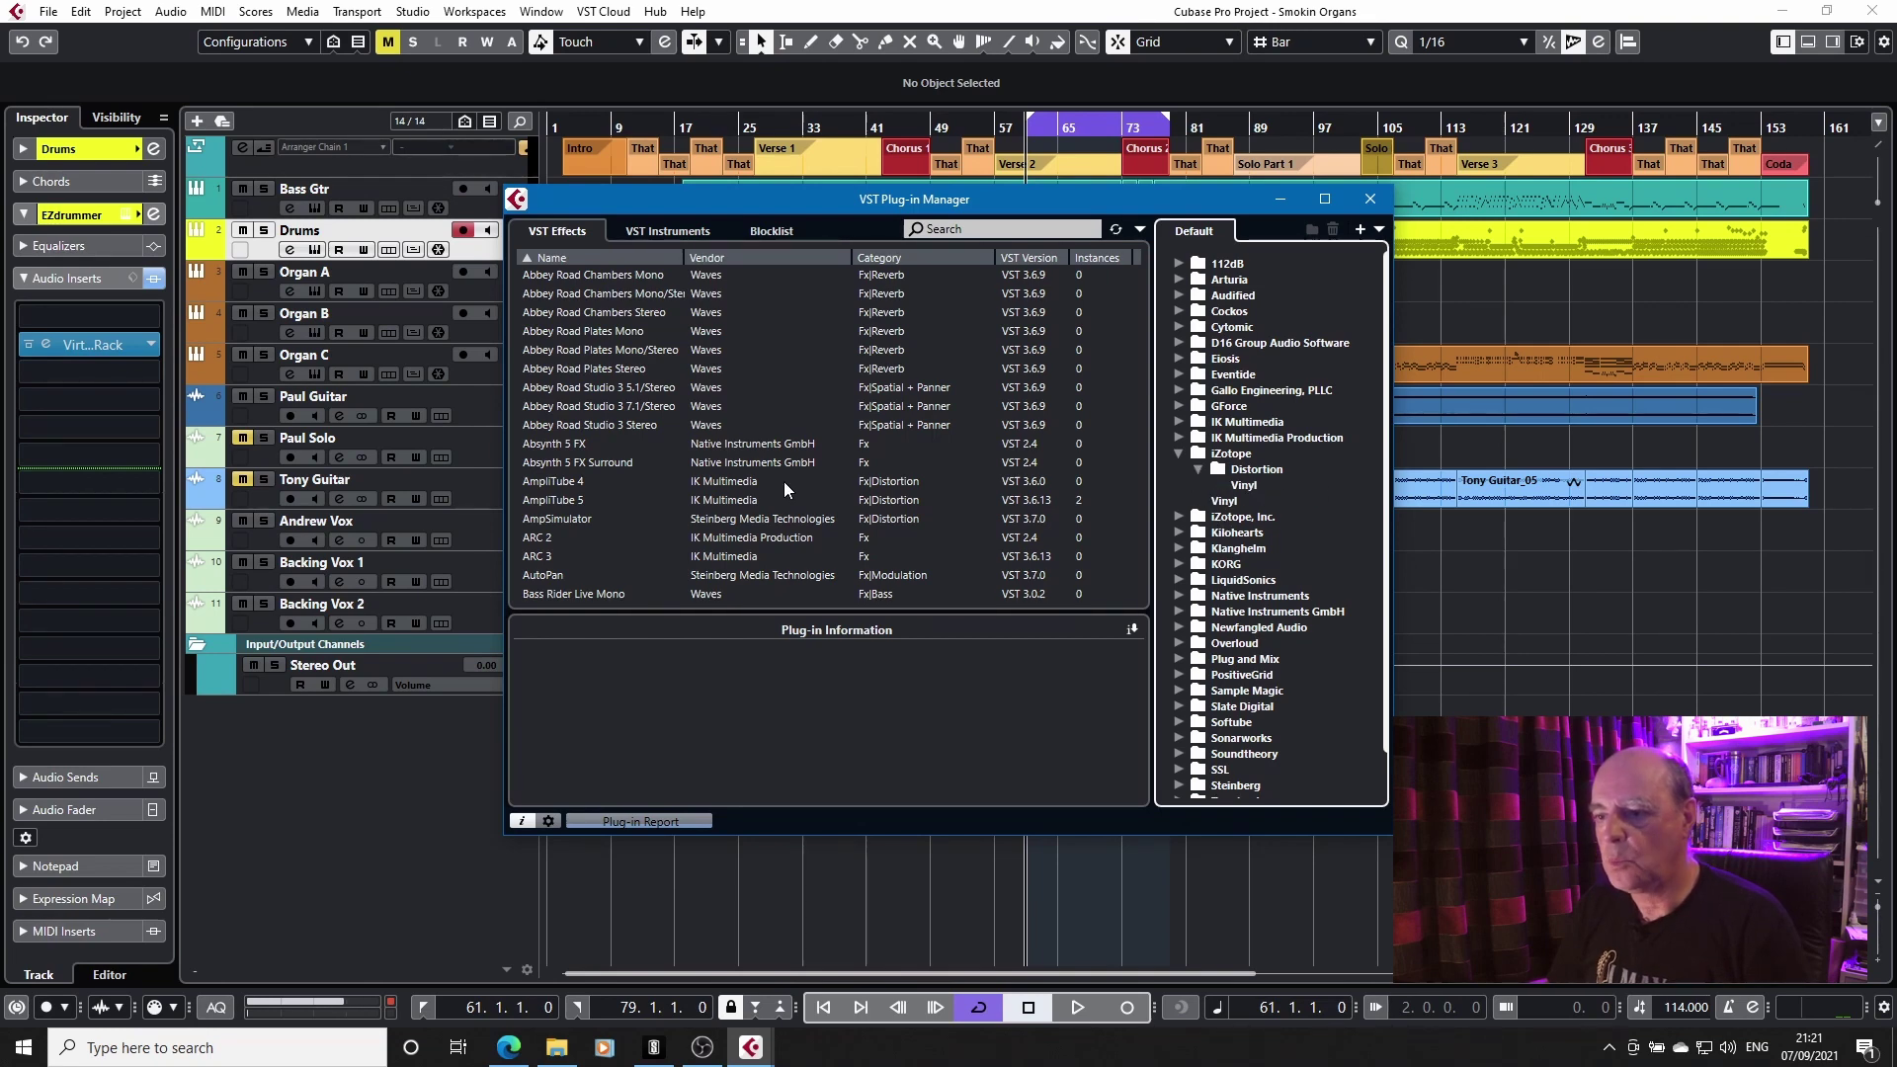
# - Sort the effects list by Vendor and scroll down through it
pyautogui.scroll(-6, 761, 425)
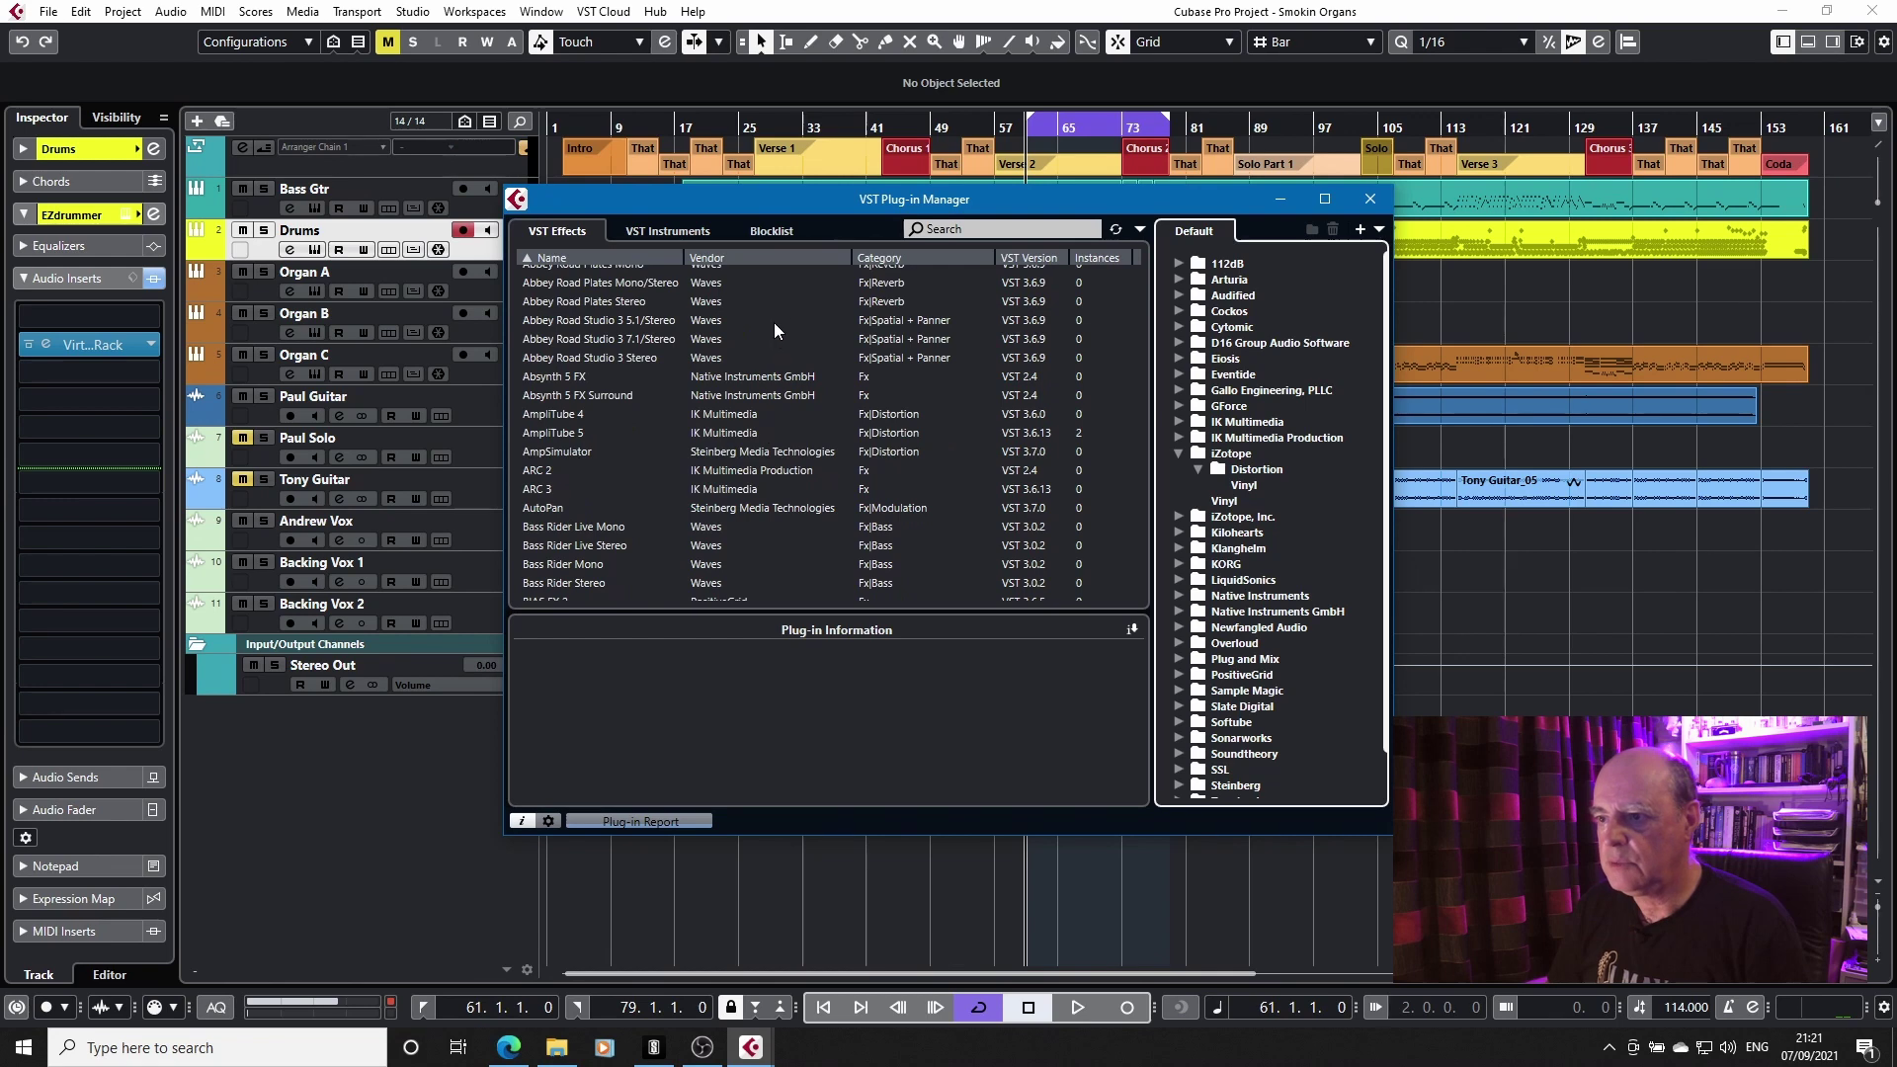
pyautogui.click(782, 259)
pyautogui.scroll(-3, 785, 358)
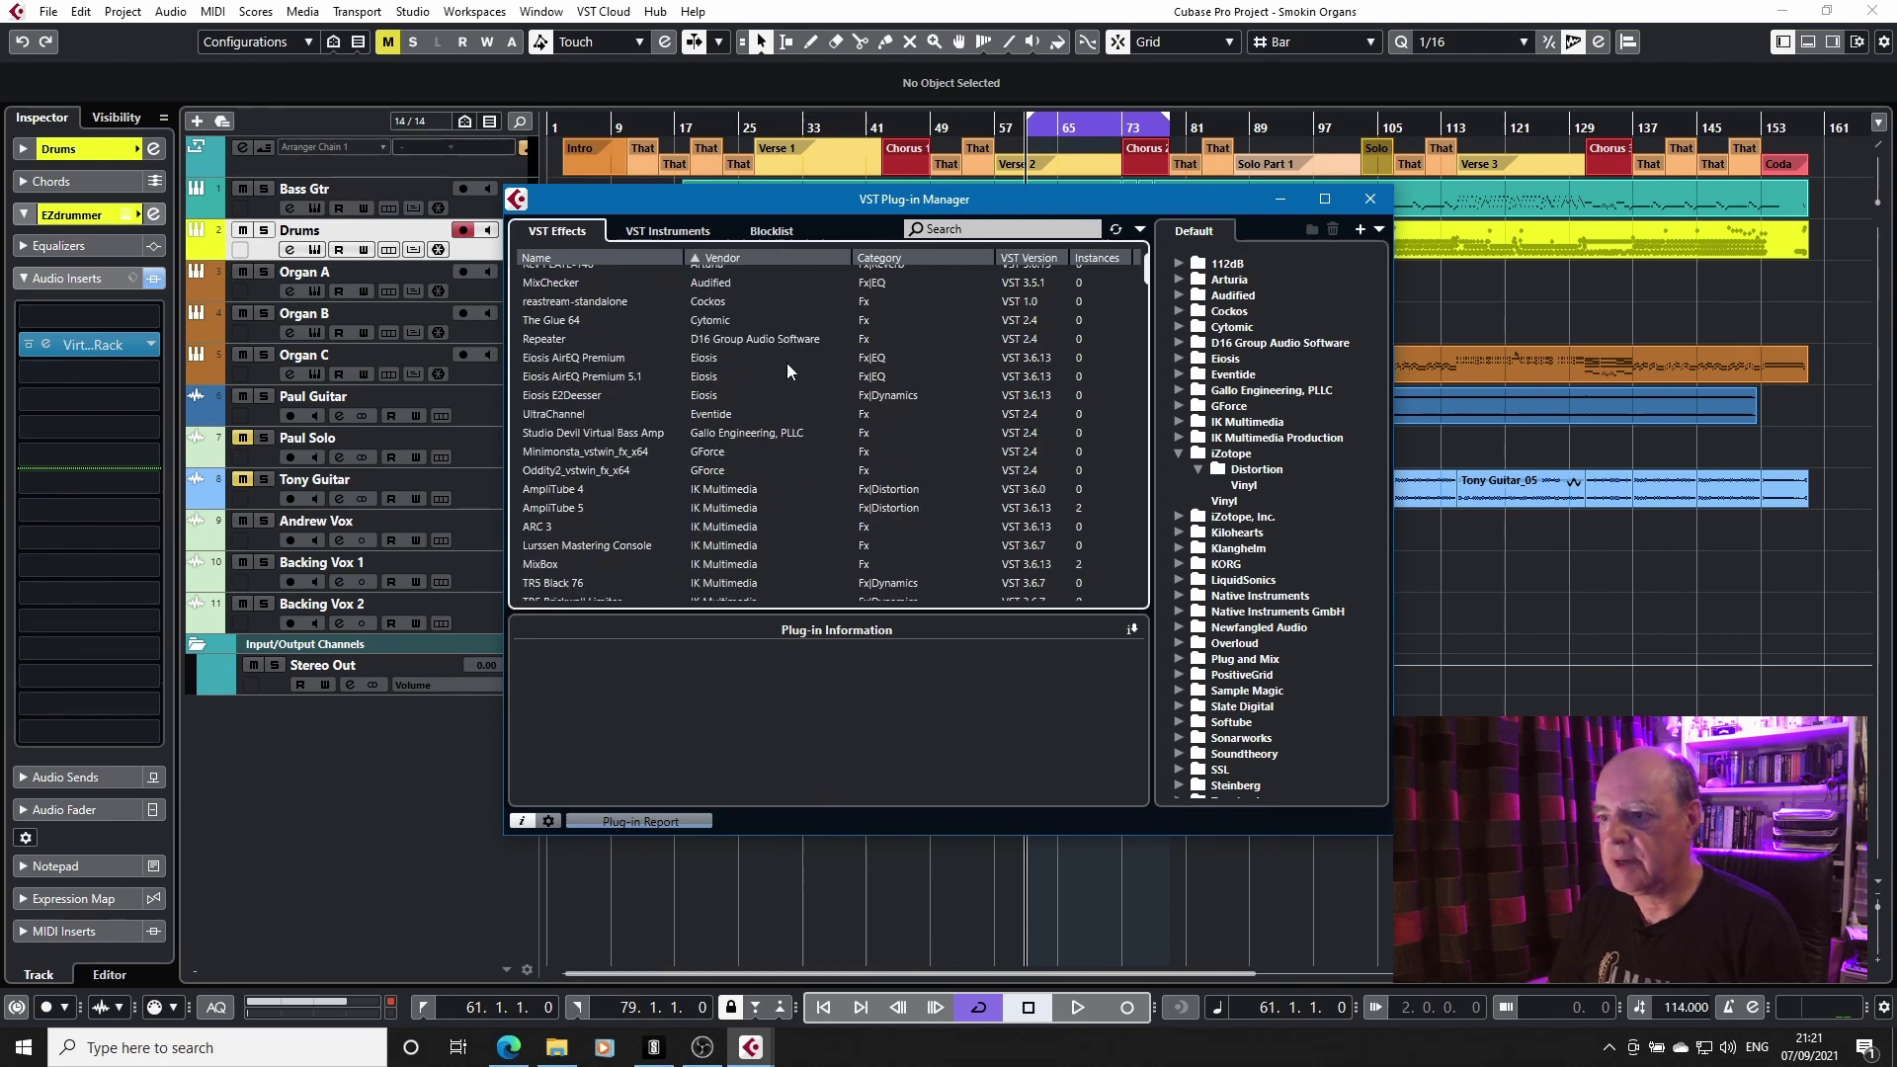
pyautogui.scroll(-8, 786, 364)
pyautogui.scroll(-10, 787, 369)
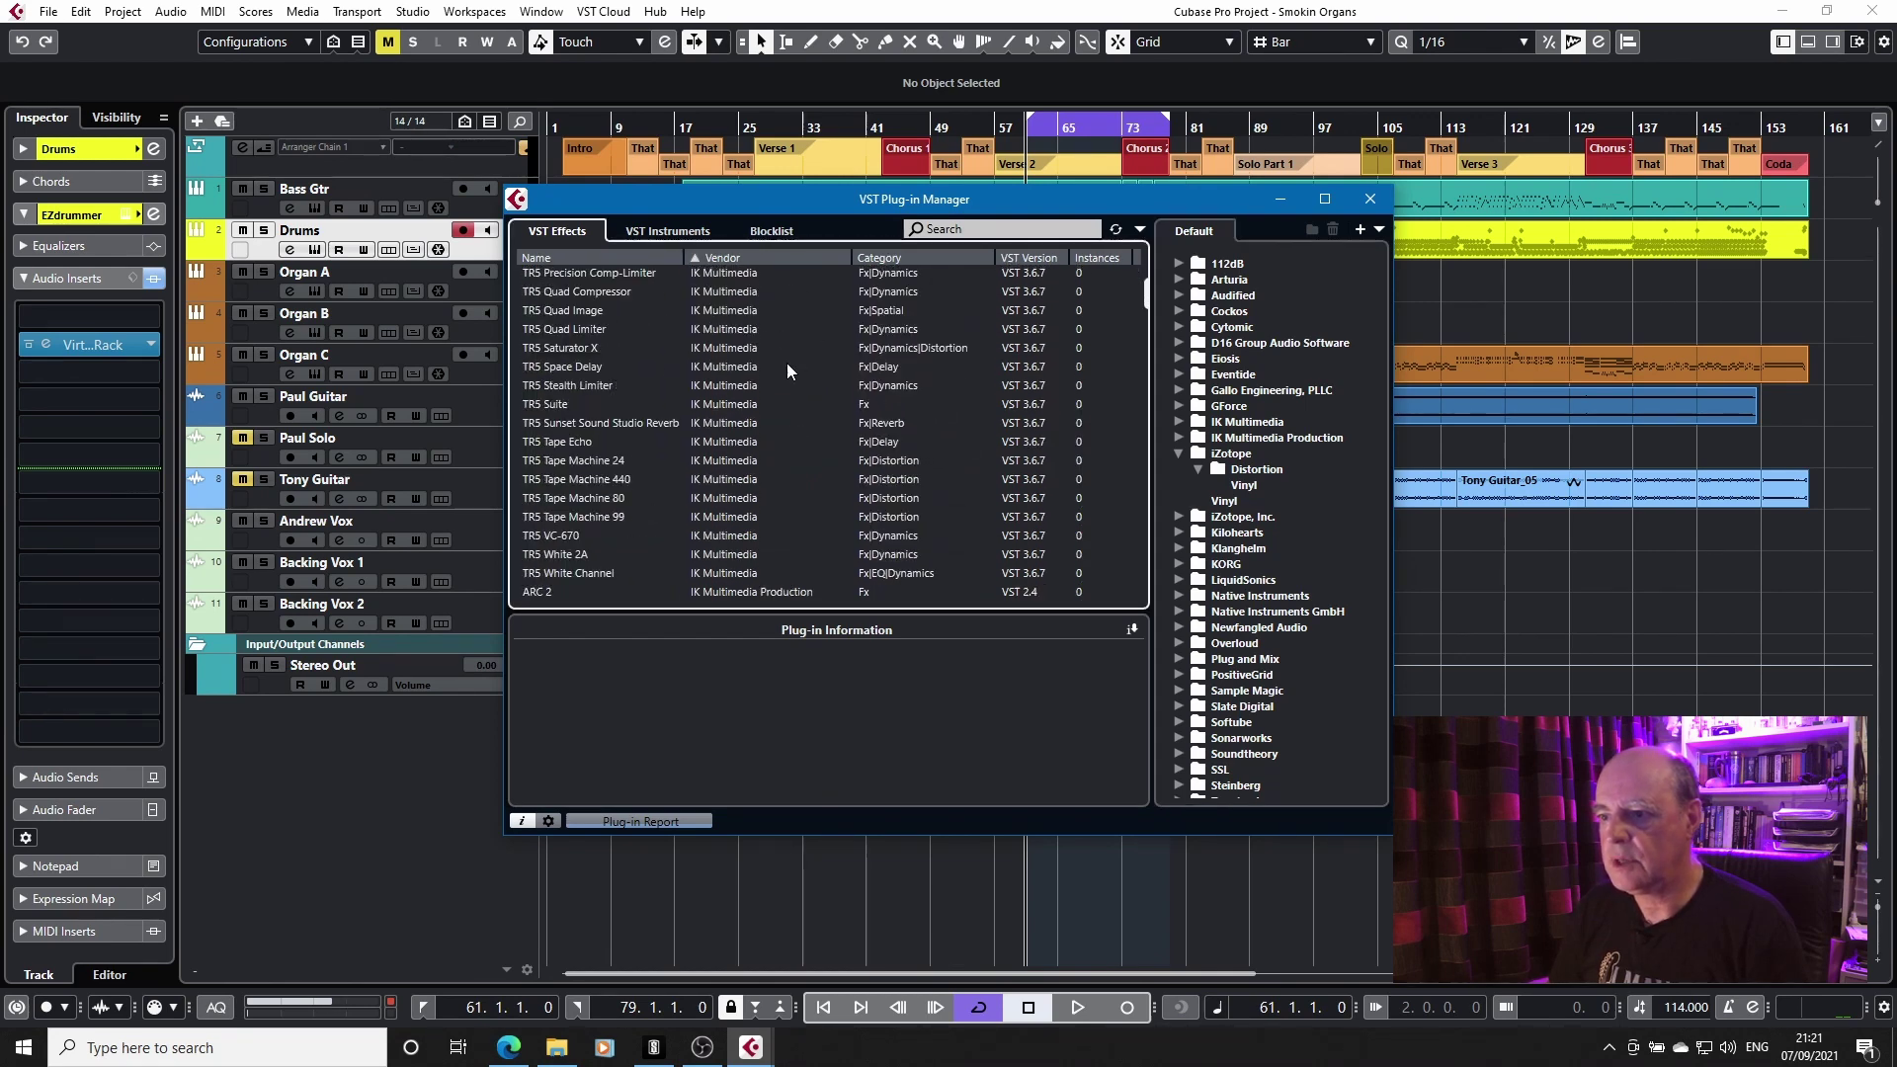
pyautogui.scroll(-6, 787, 364)
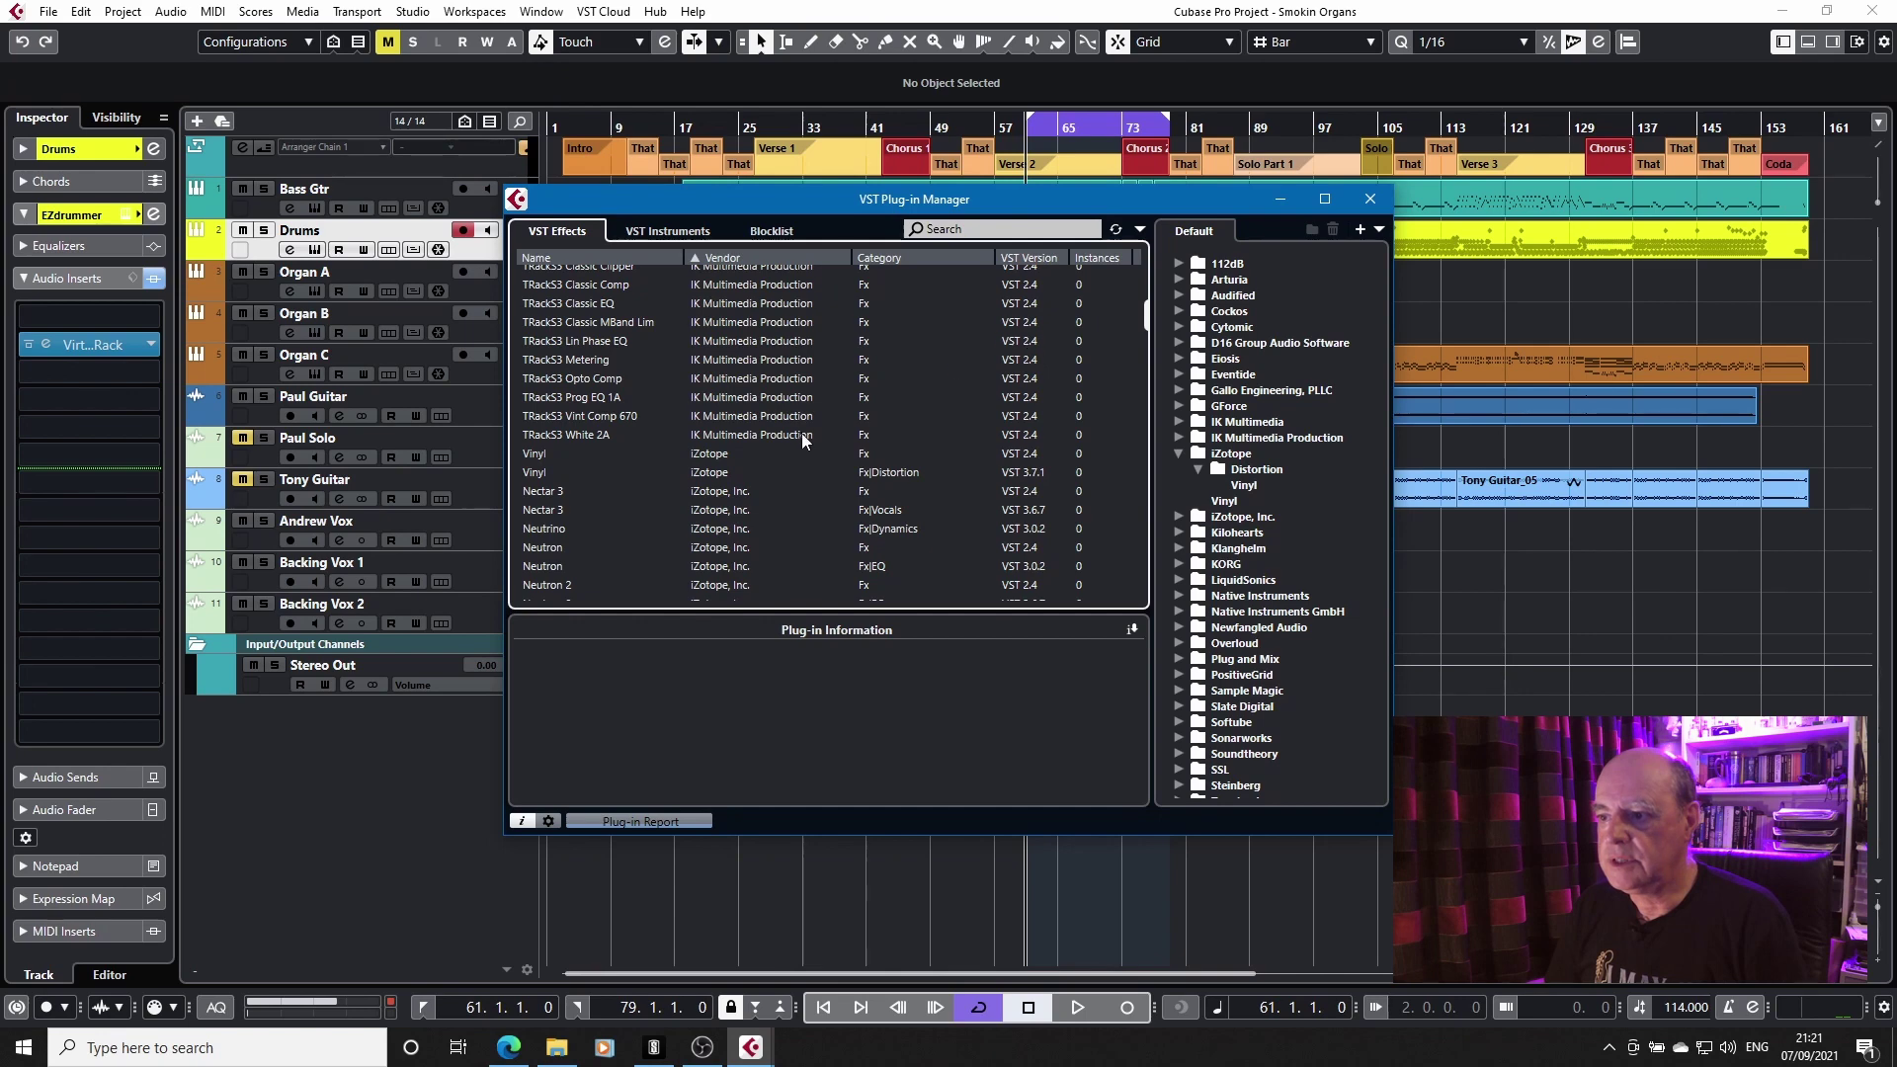
pyautogui.scroll(-3, 647, 484)
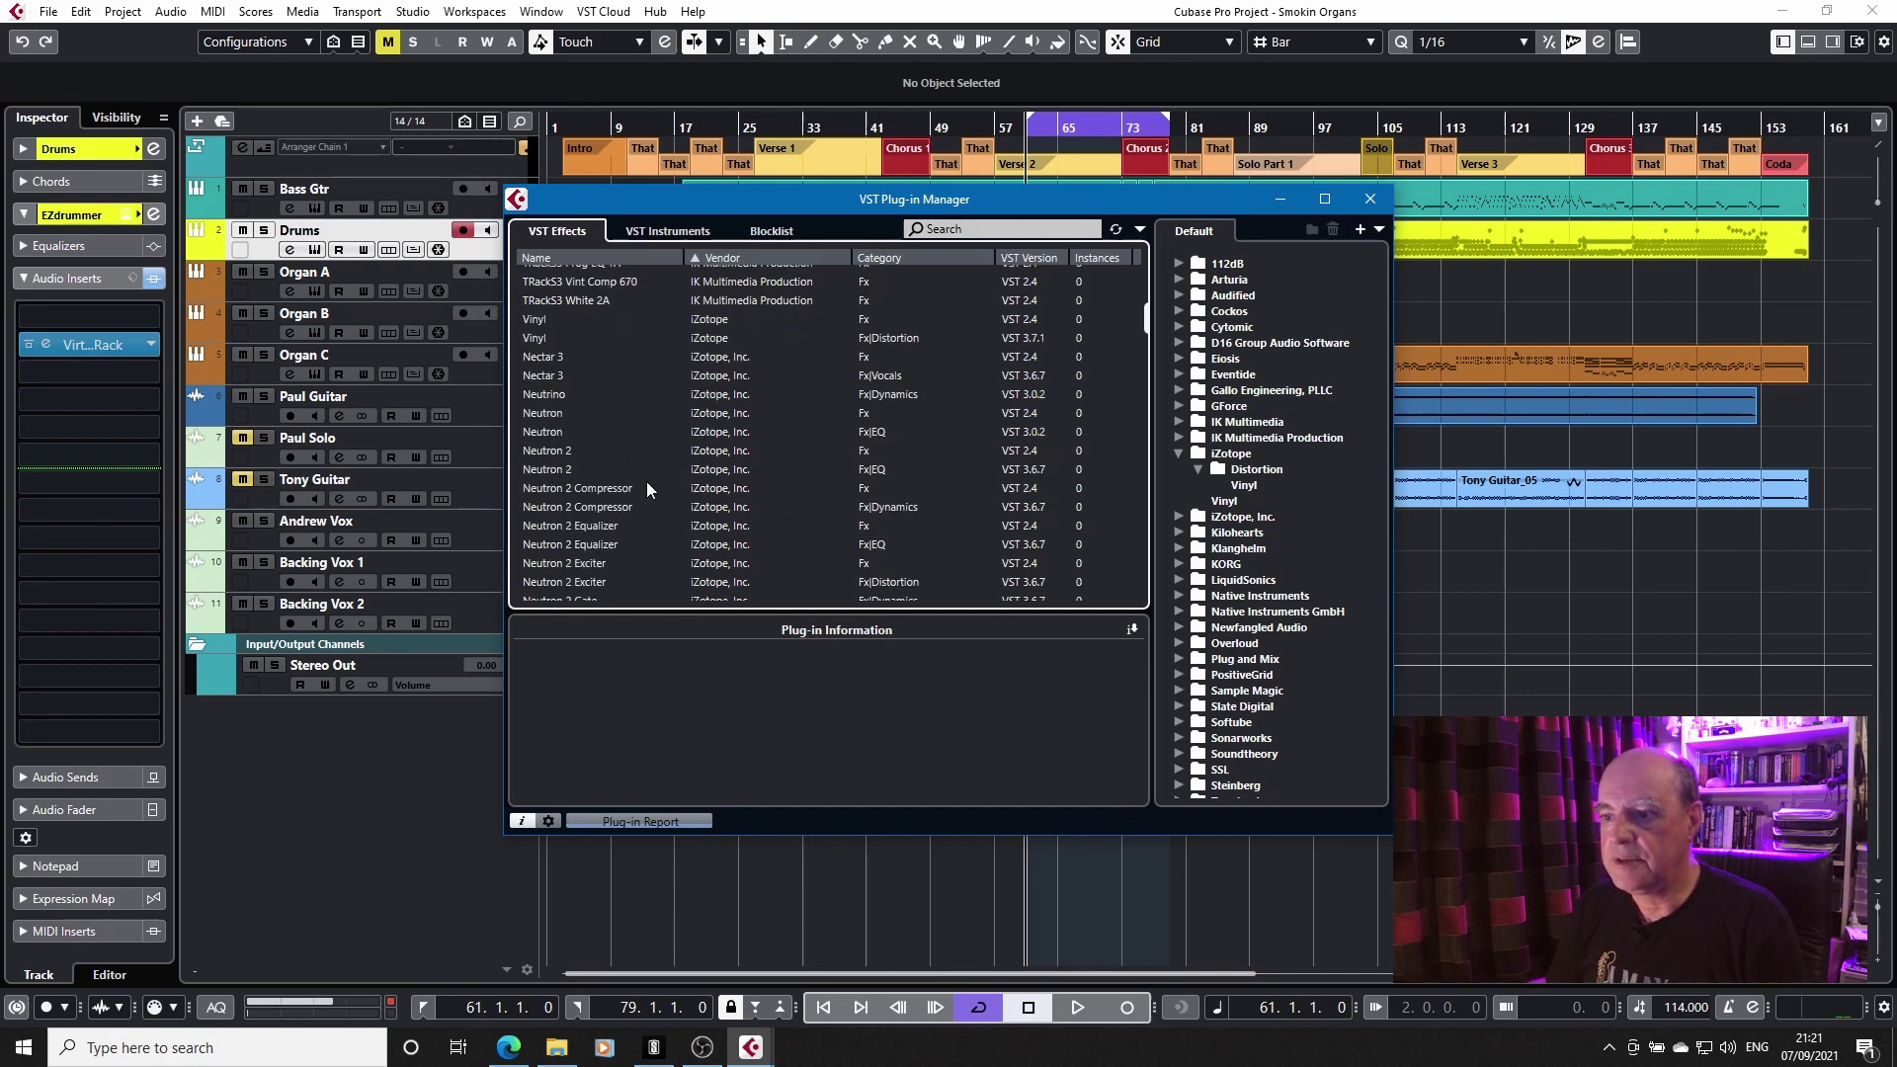
pyautogui.scroll(-3, 646, 482)
pyautogui.scroll(-3, 778, 502)
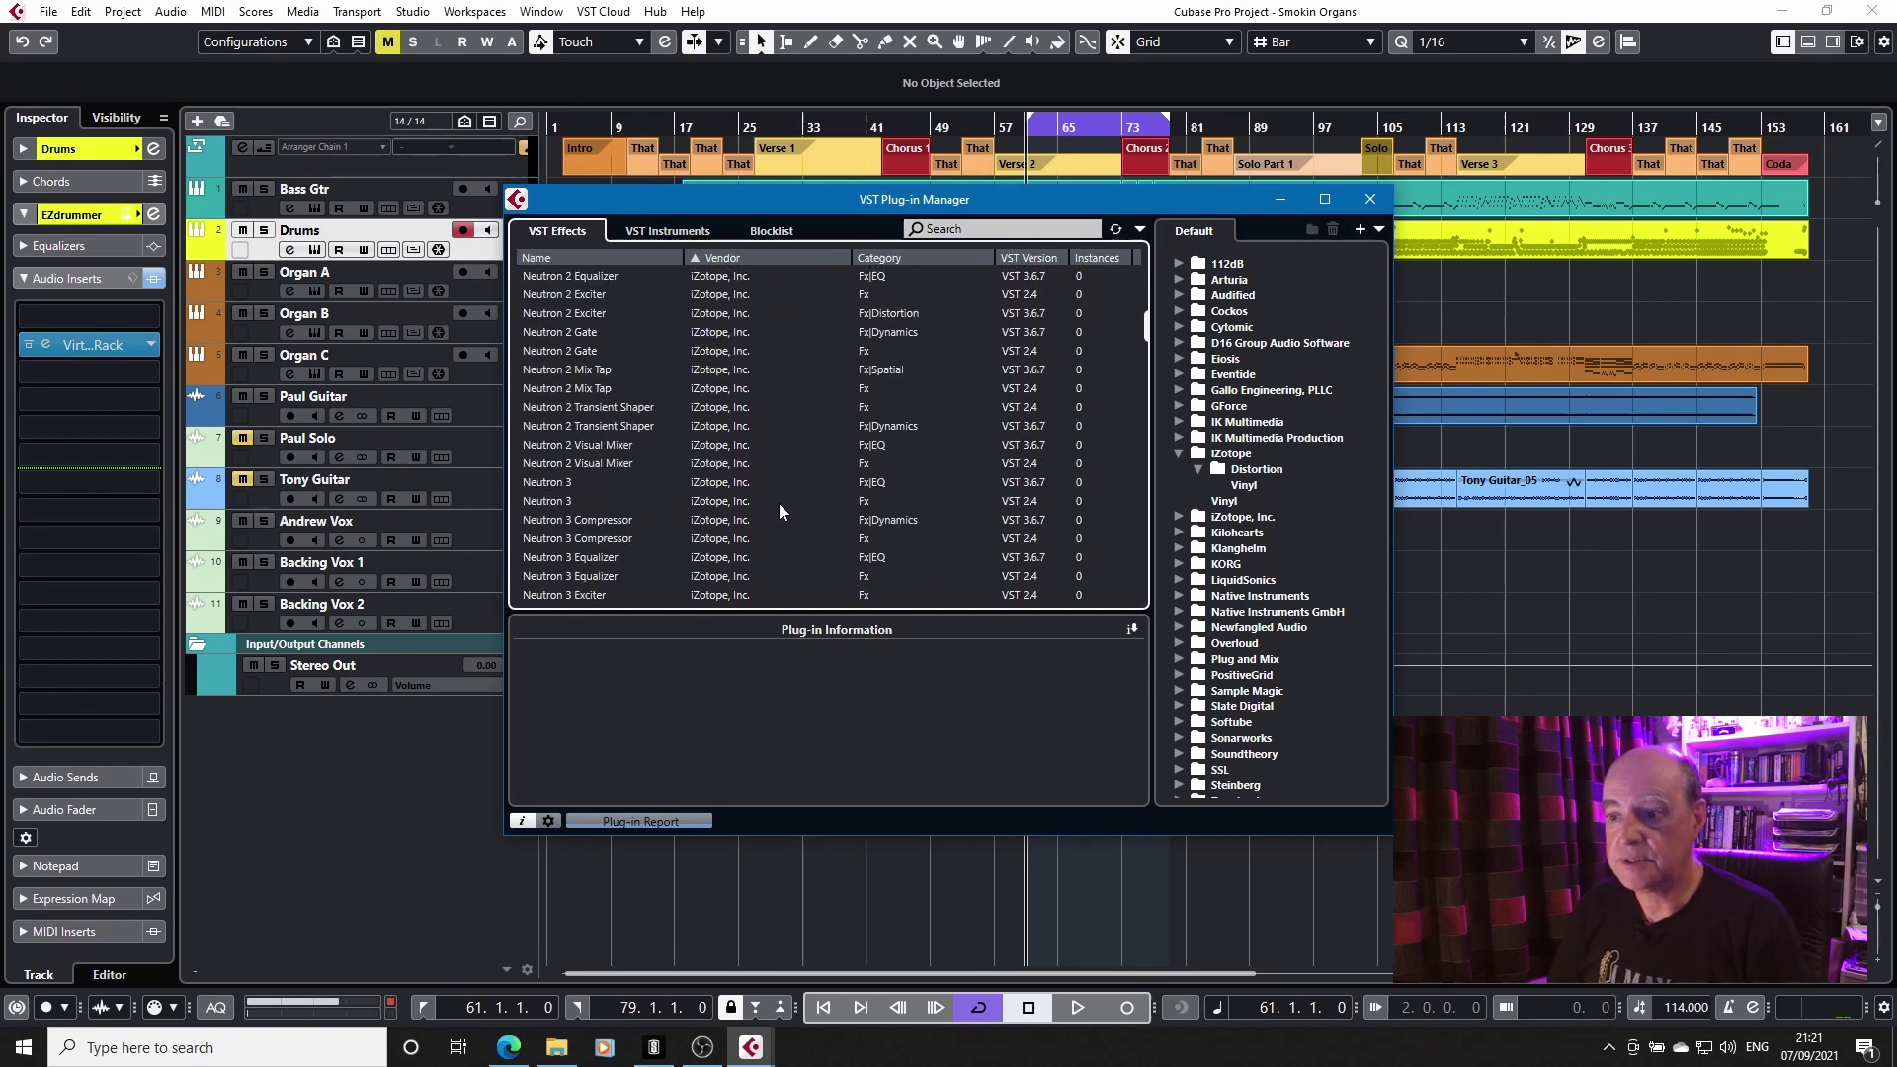
pyautogui.scroll(-2, 778, 502)
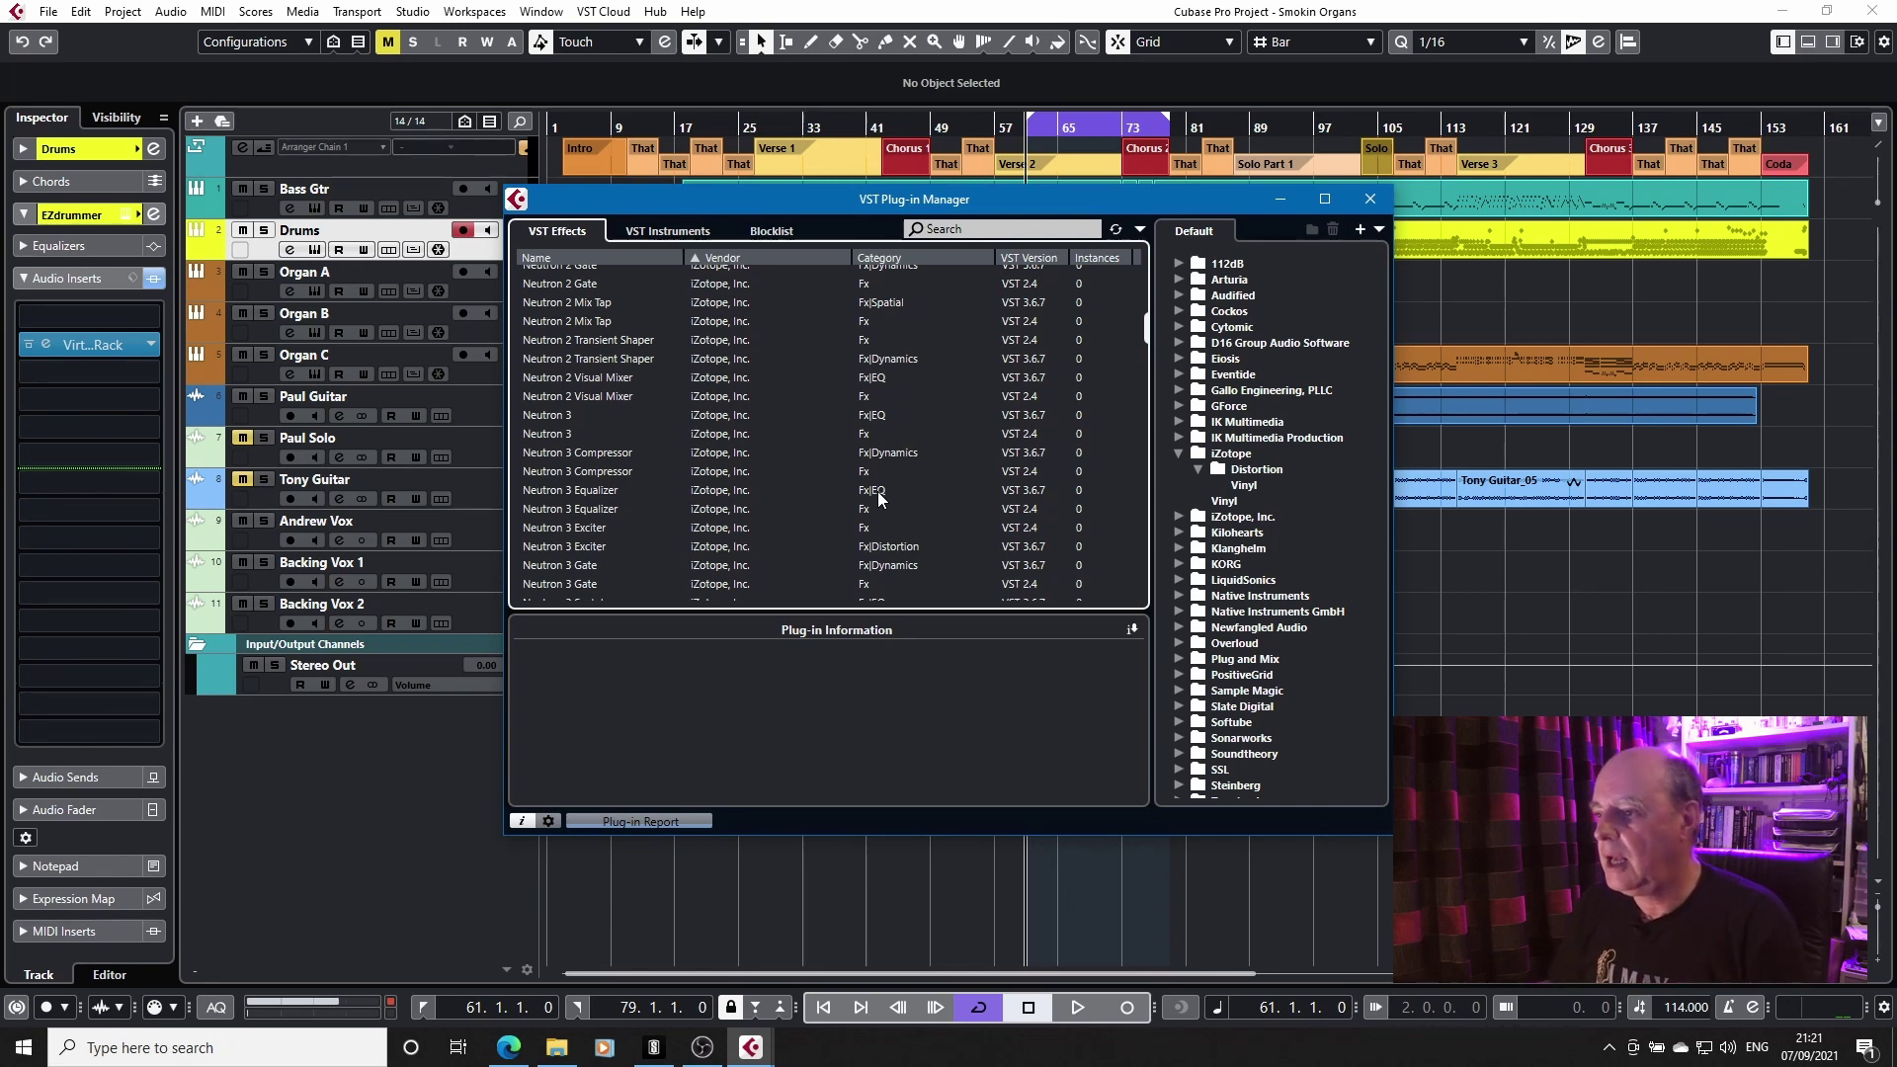
# - Collapse the iZotope folder and switch back to the PDE Set collection
pyautogui.click(1176, 453)
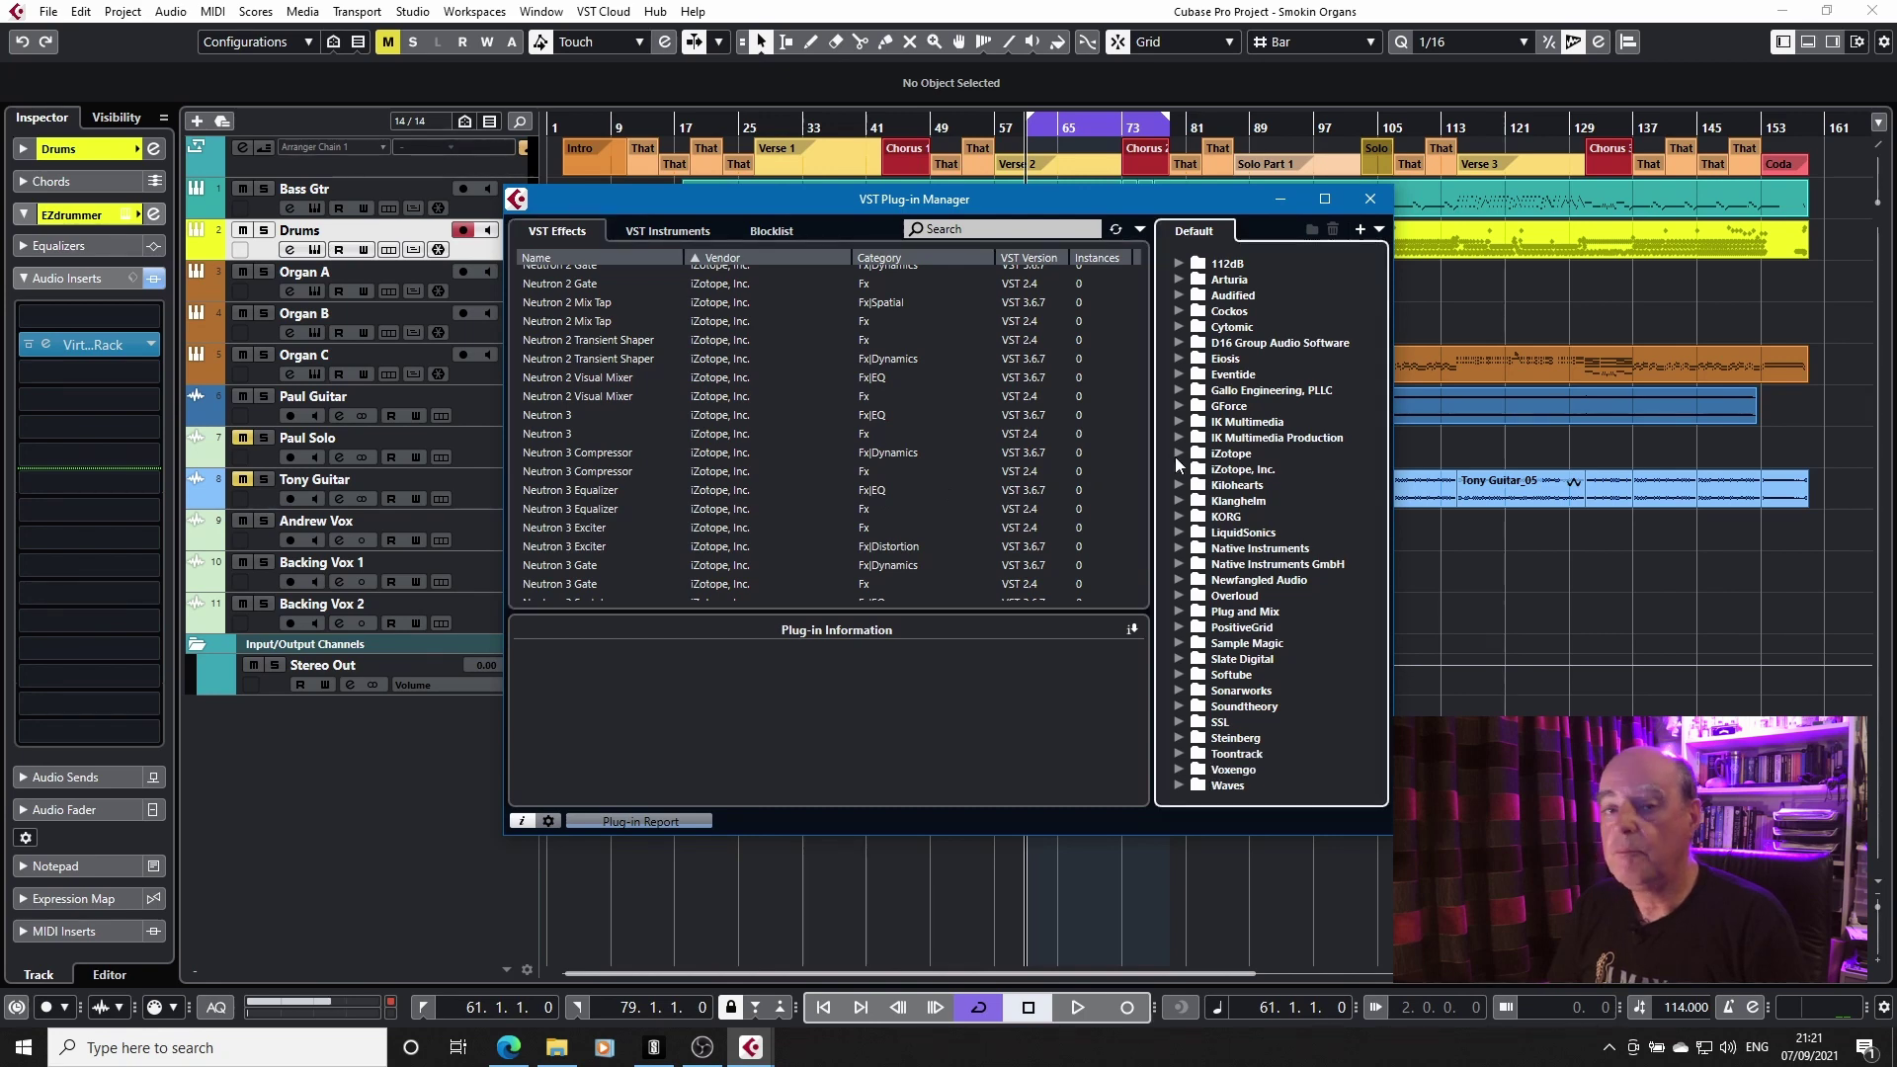
pyautogui.click(1379, 229)
pyautogui.click(1423, 274)
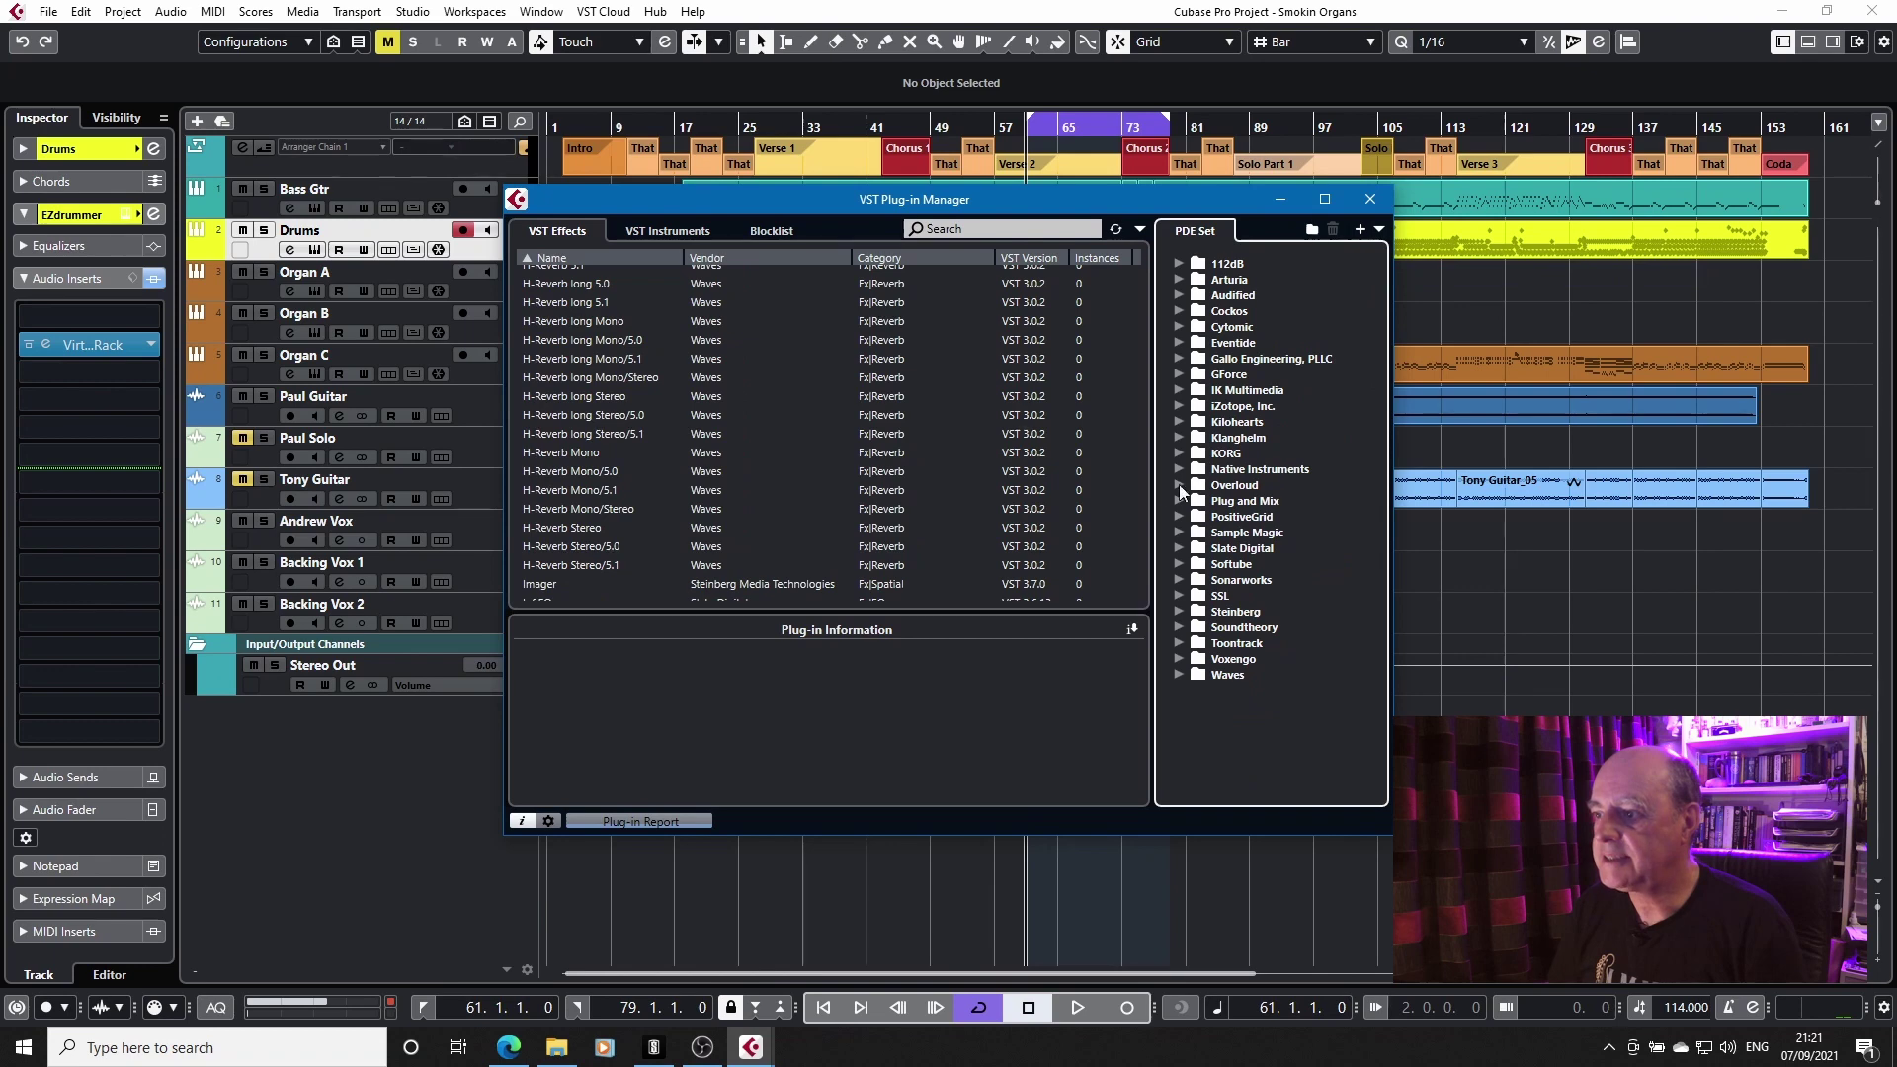
# - Expand iZotope, Inc. with its Restoration, Spatial + Panner, Vocals, Mastering, EQ and Distortion categories
pyautogui.click(1177, 405)
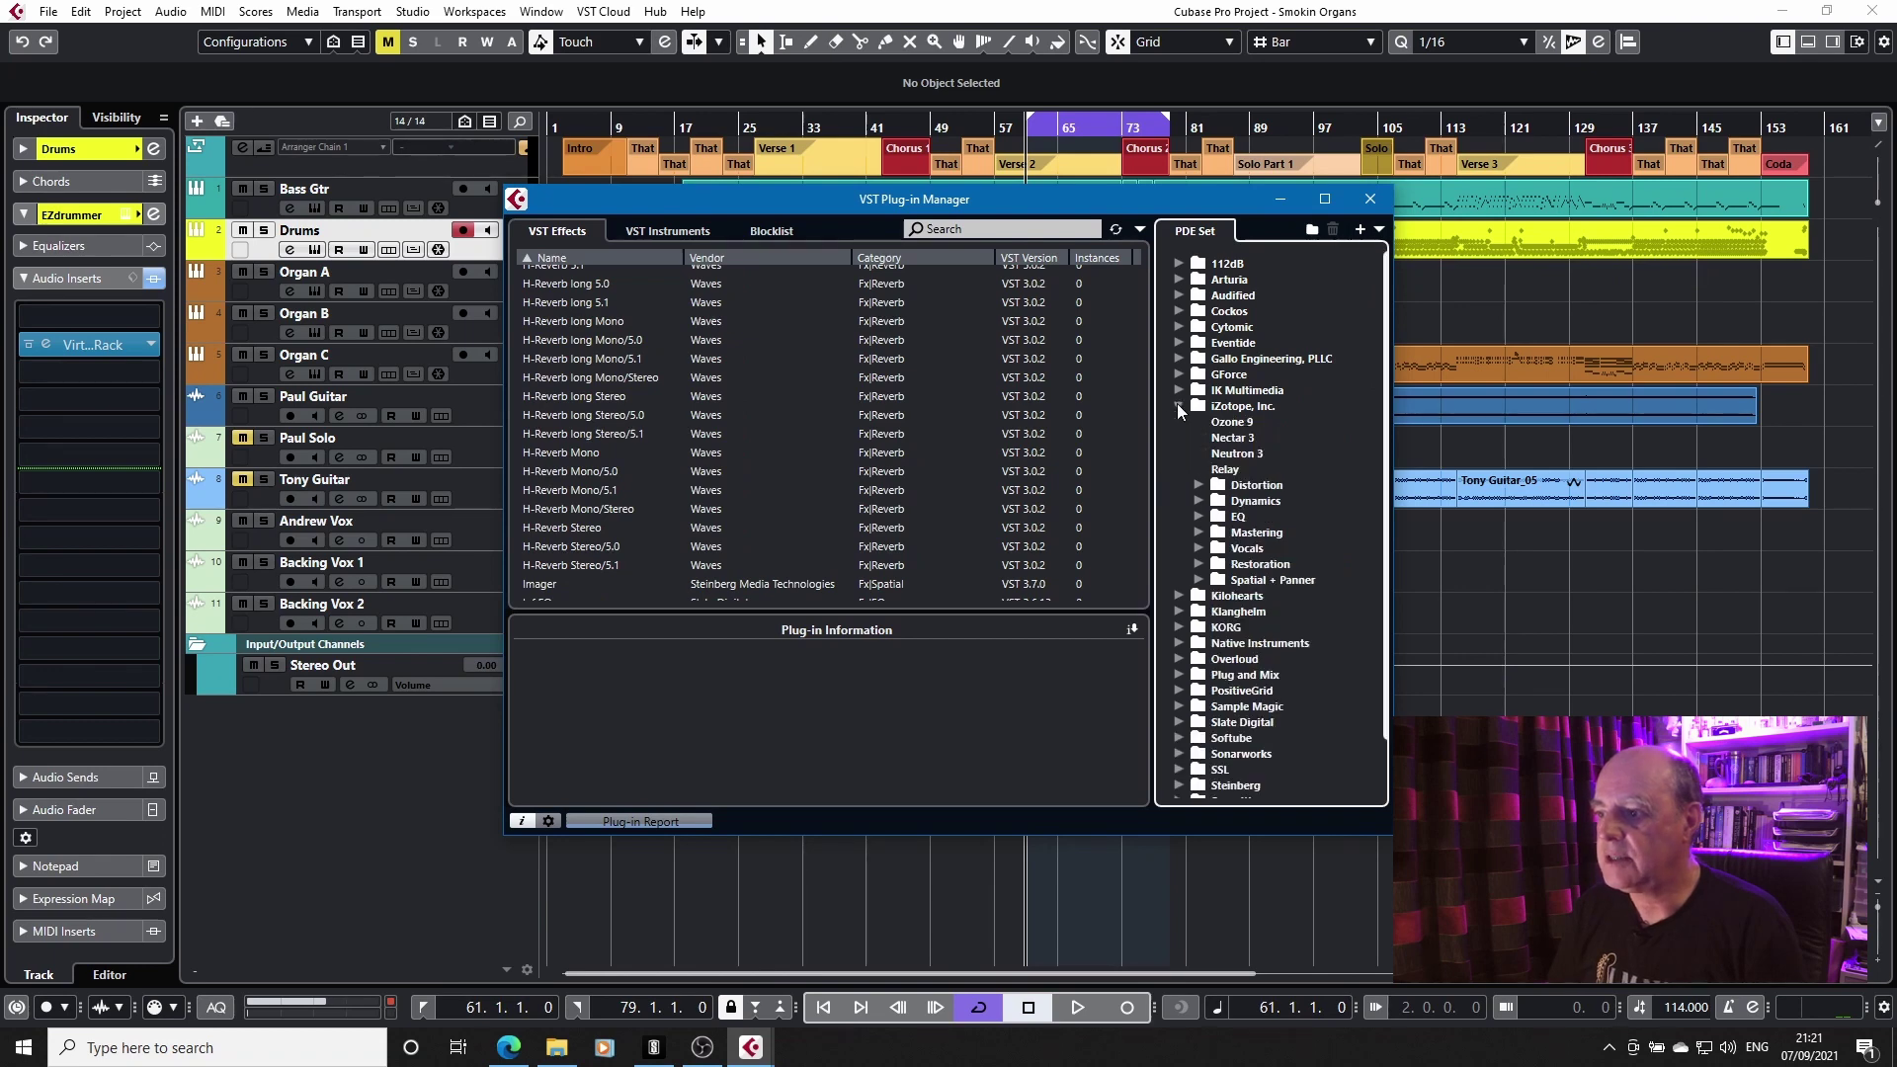
pyautogui.click(1193, 563)
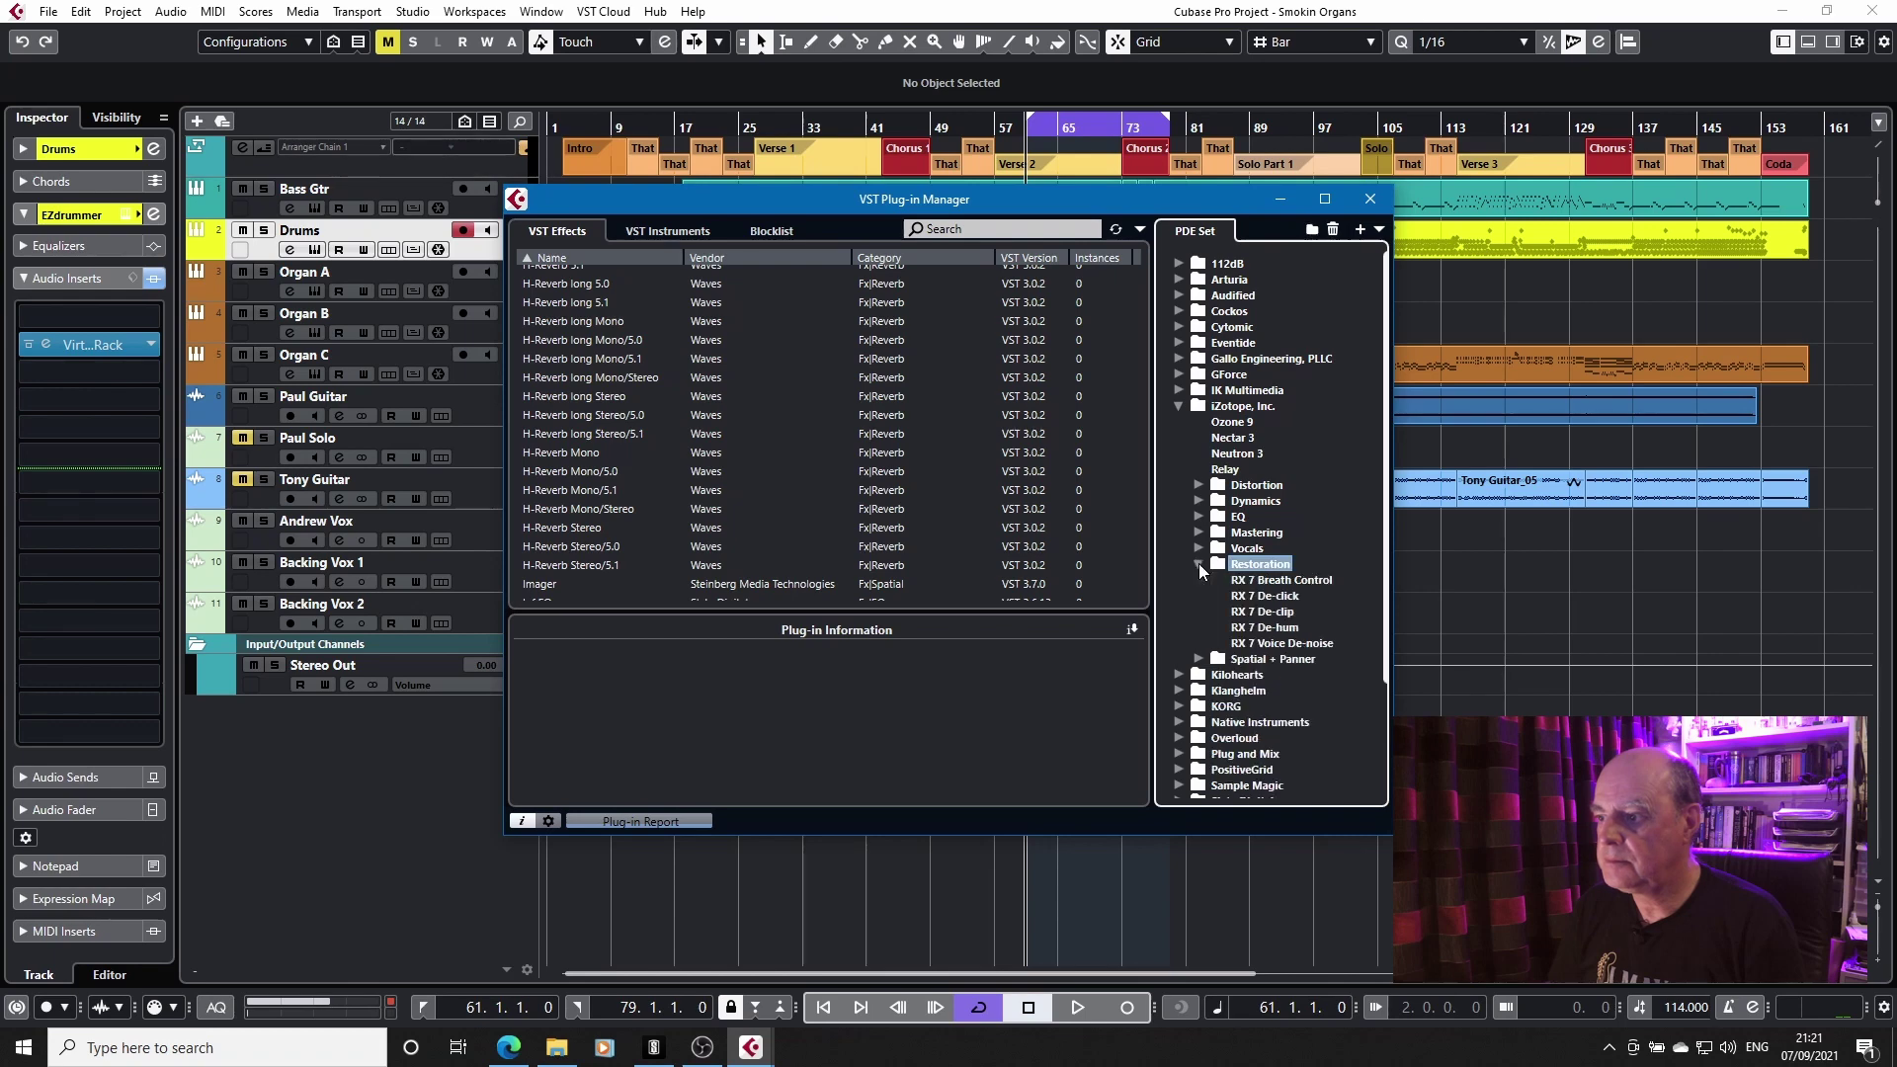
pyautogui.click(1198, 659)
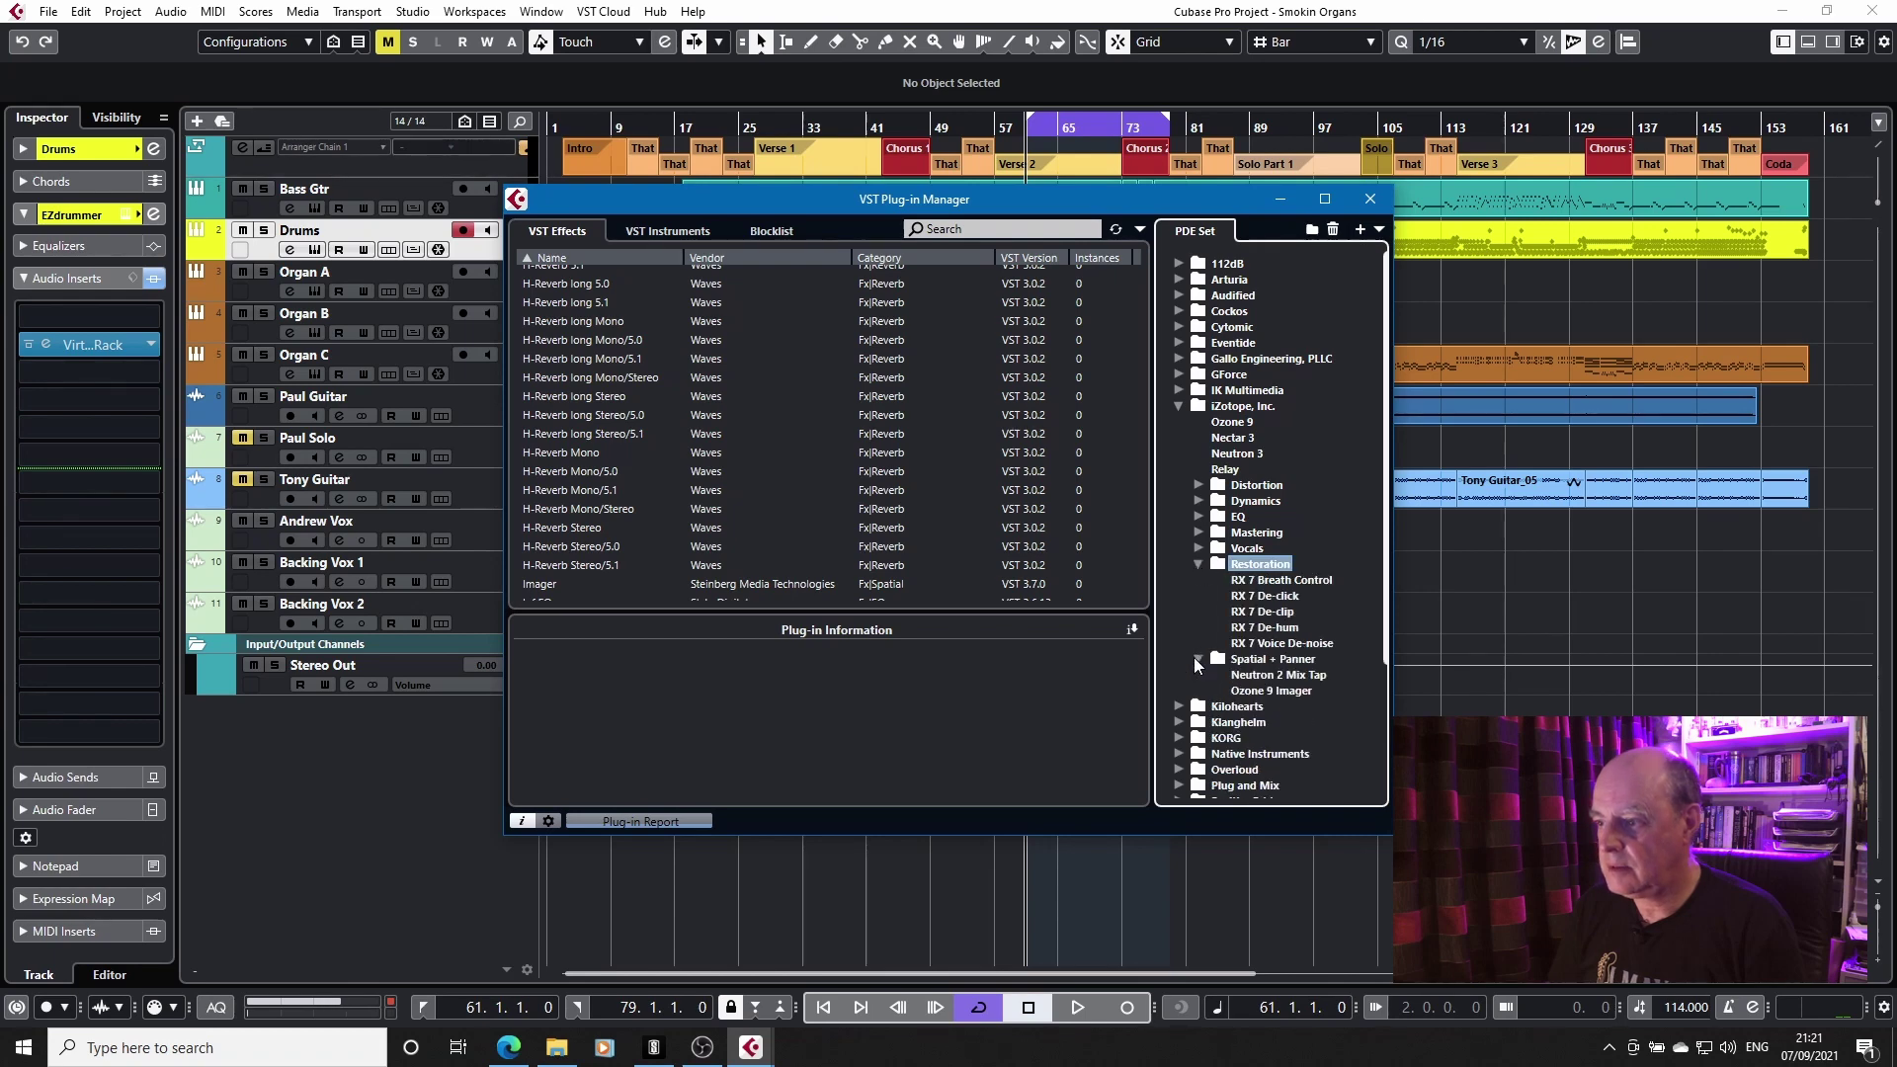
pyautogui.click(1198, 549)
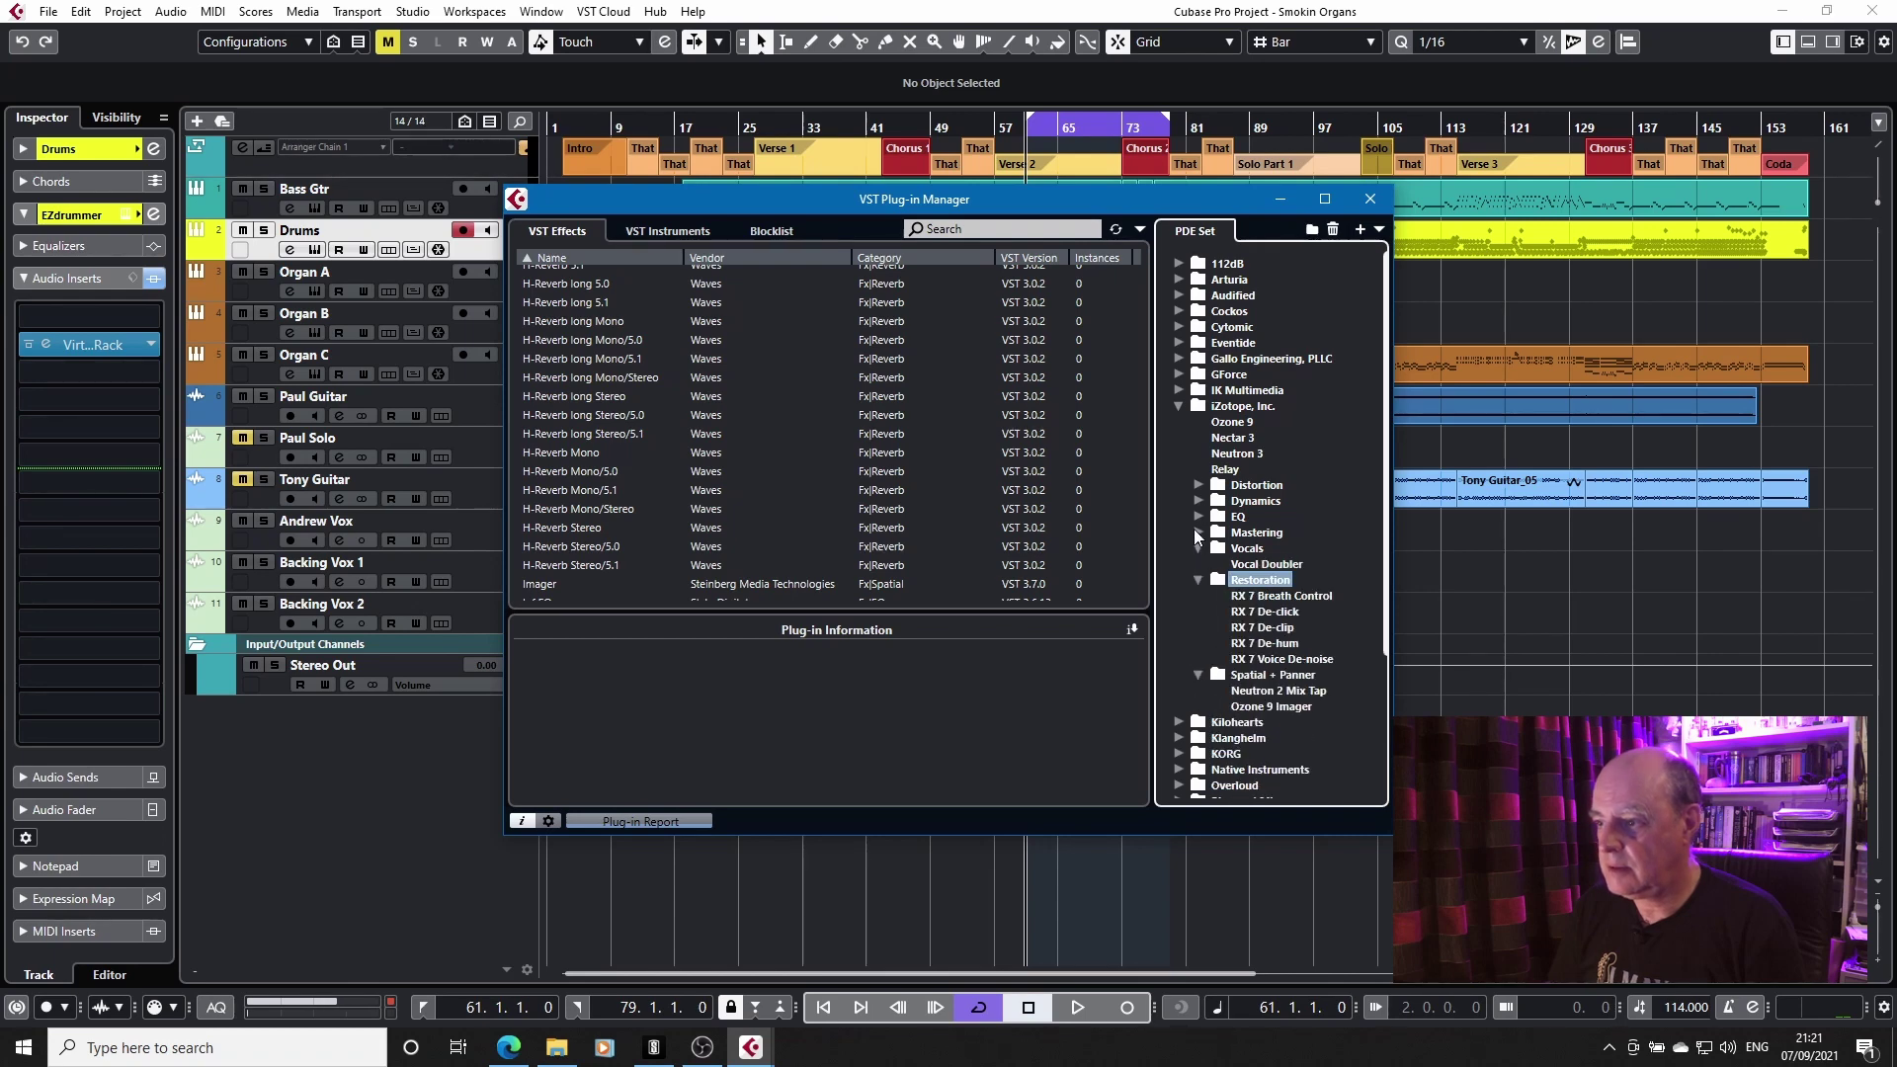
pyautogui.click(1197, 533)
pyautogui.click(1198, 517)
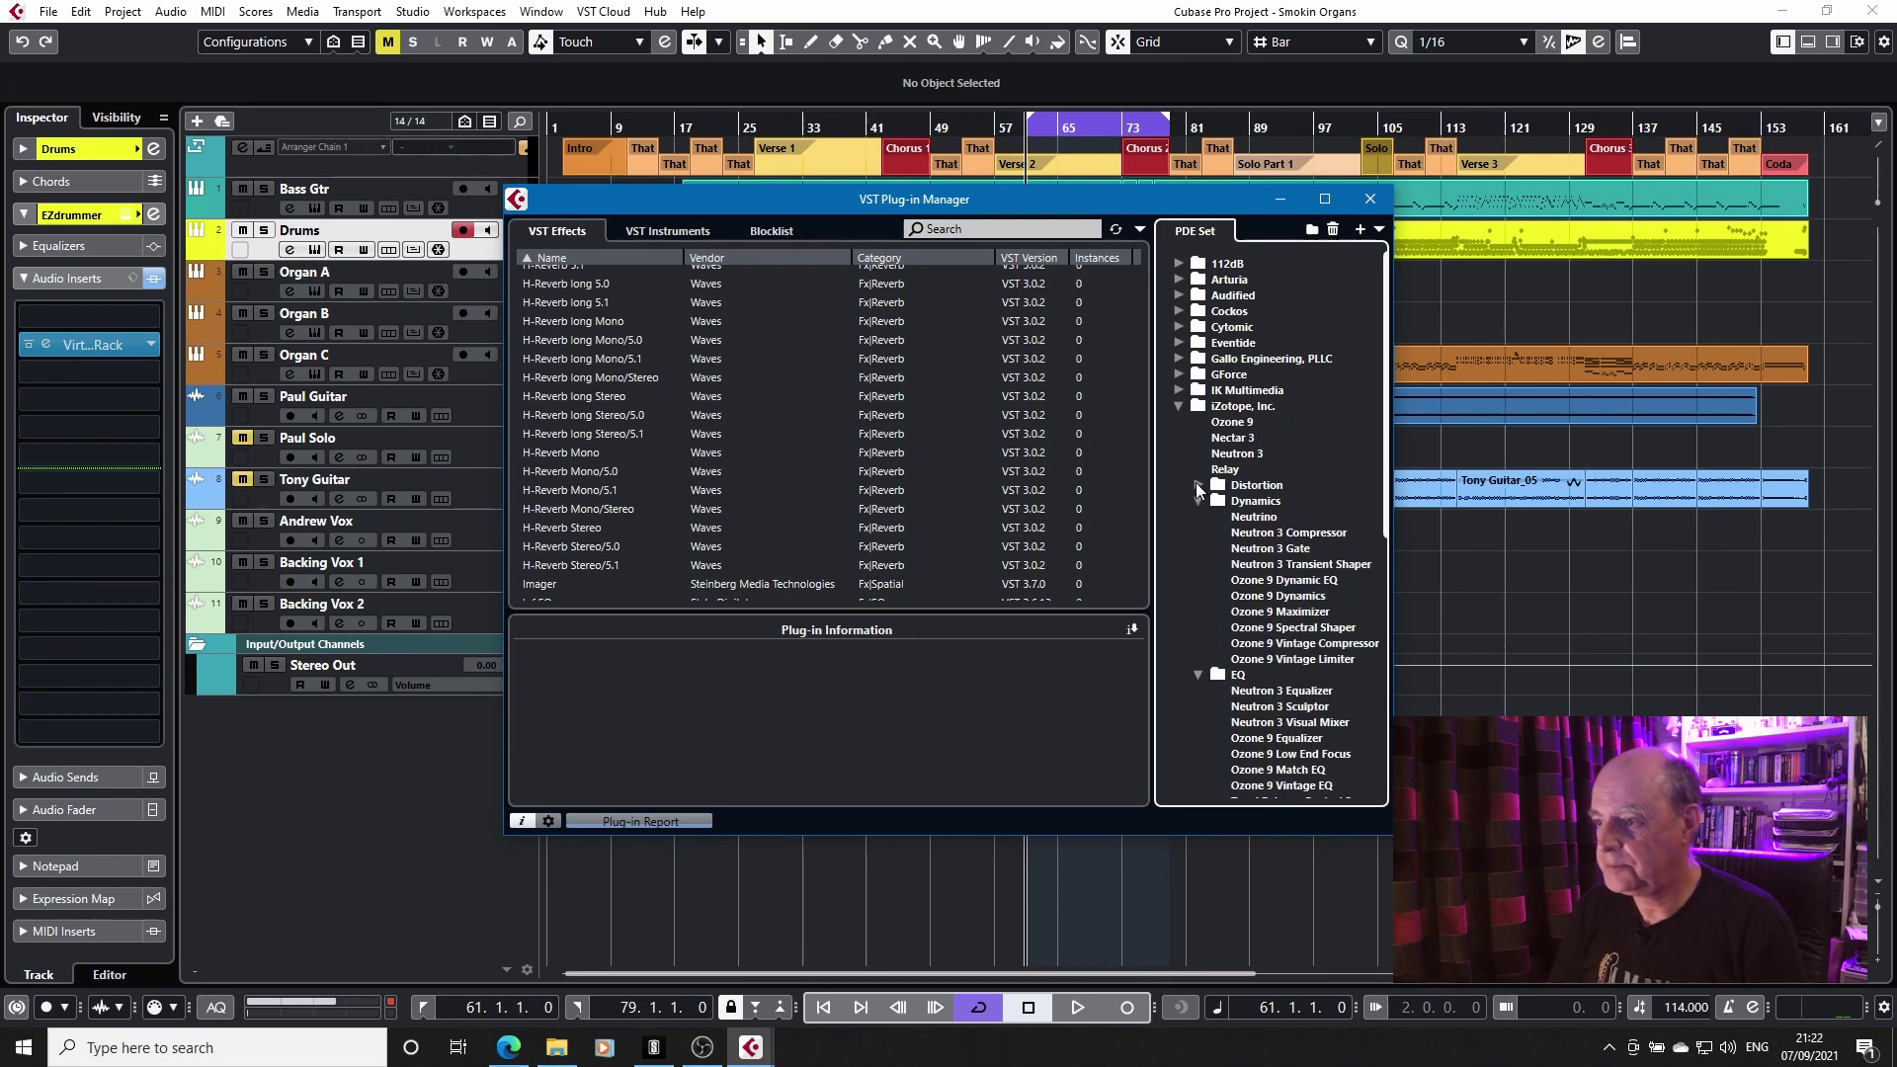
pyautogui.click(1197, 484)
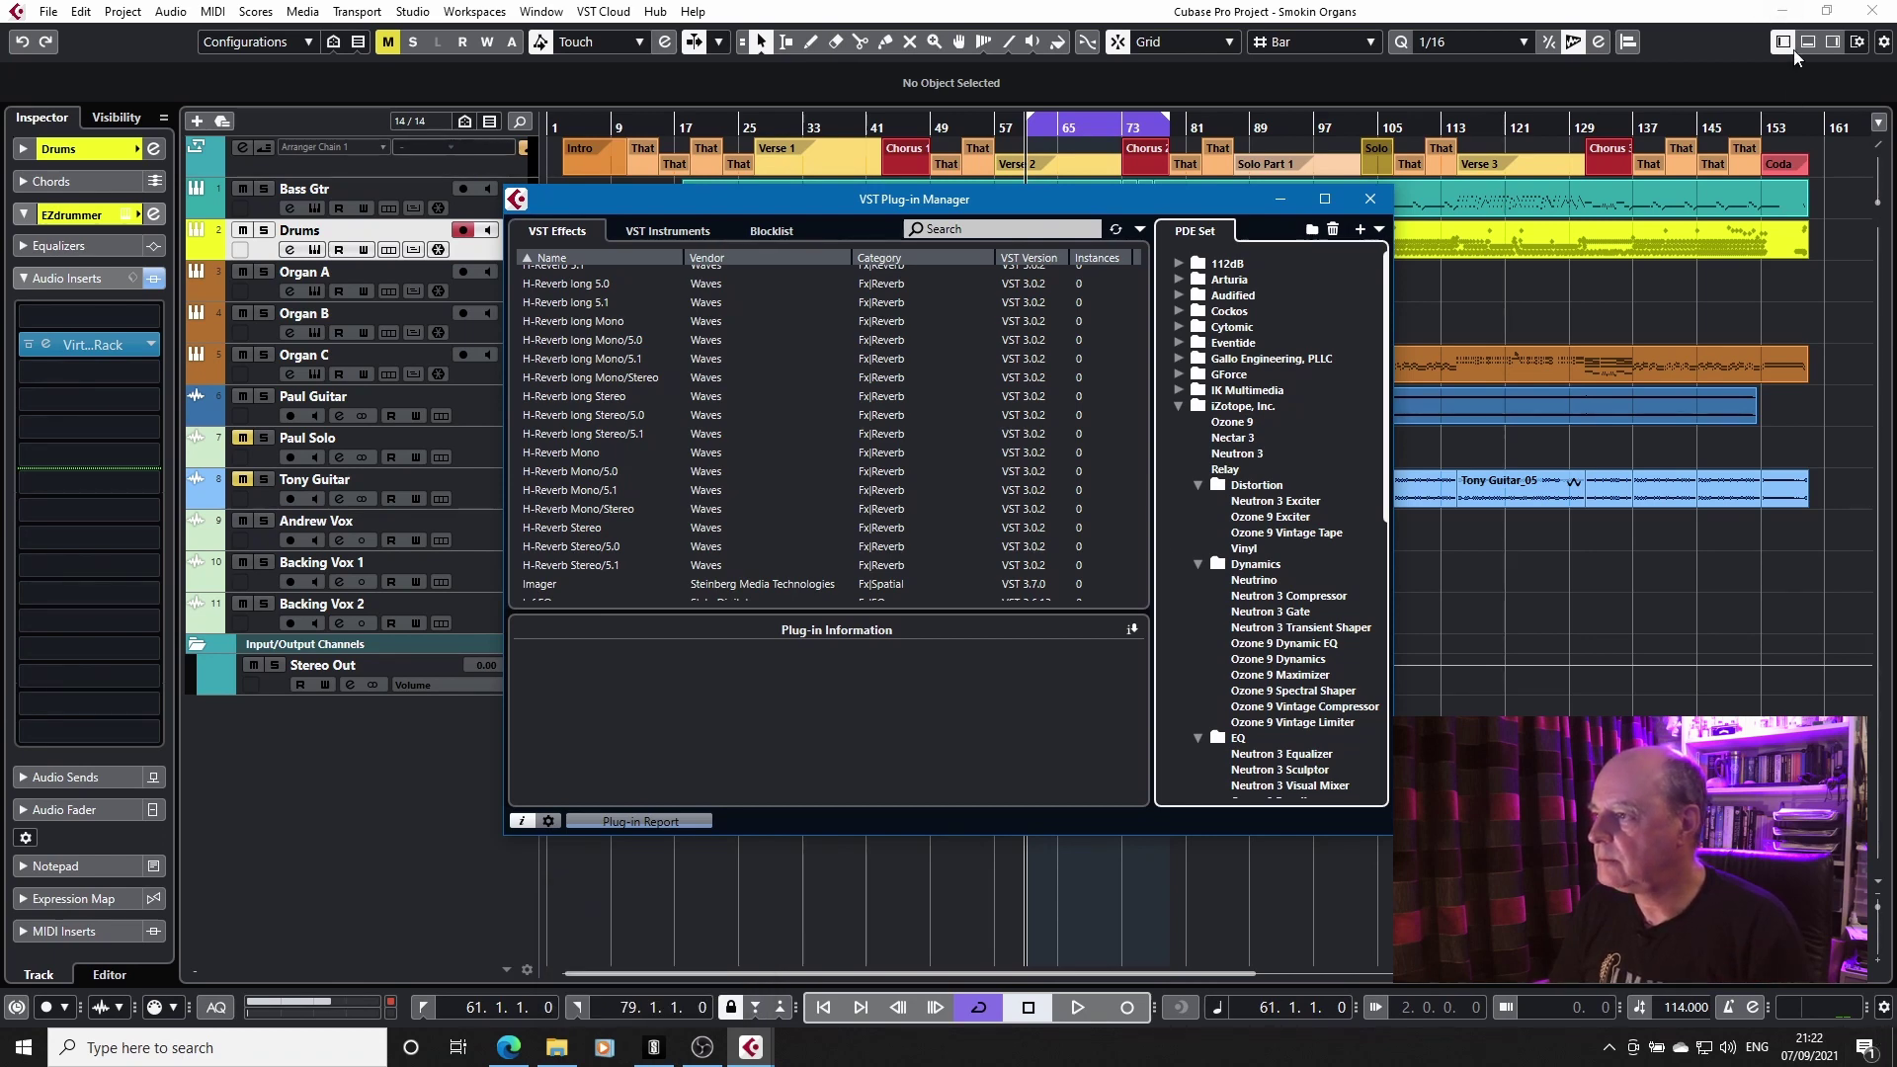
# - Minimize the Cubase project, close the VST Plug-in Manager, and bring Slate Digital Connect forward
pyautogui.click(1785, 13)
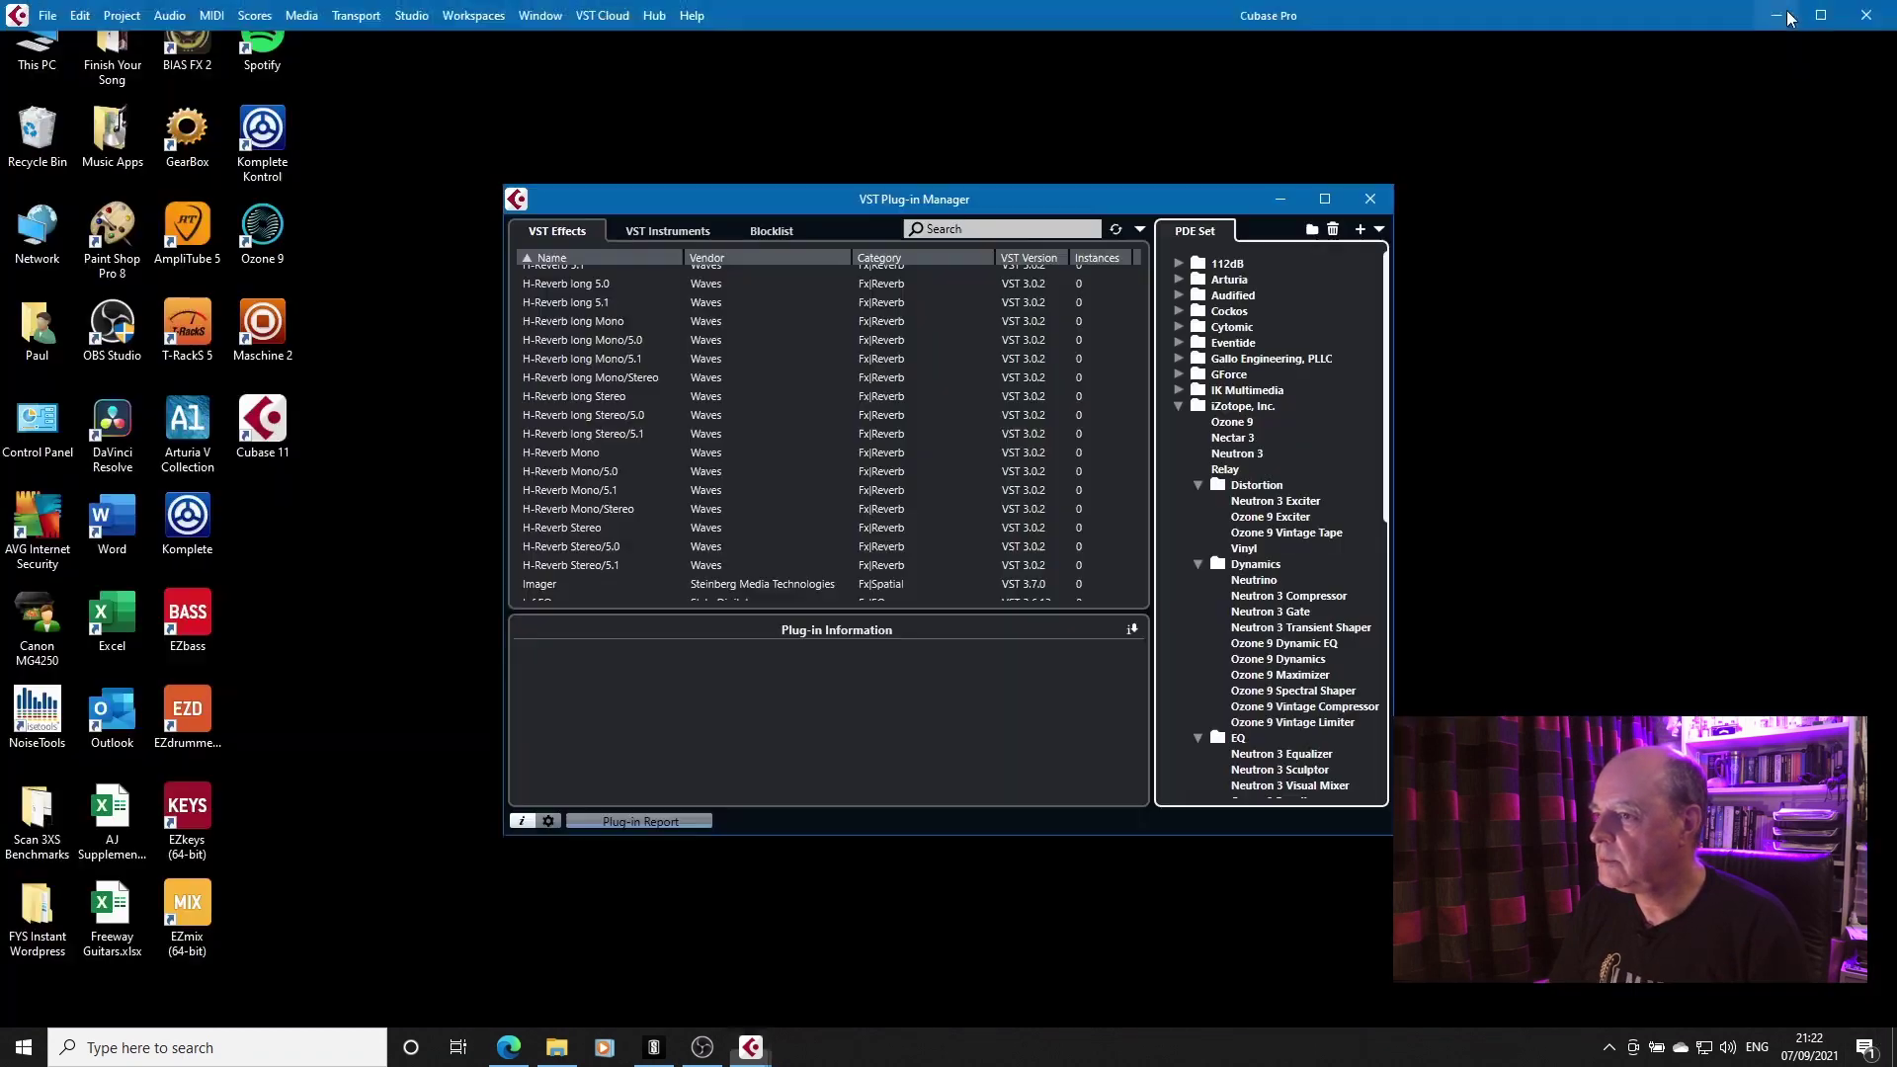
pyautogui.click(1369, 200)
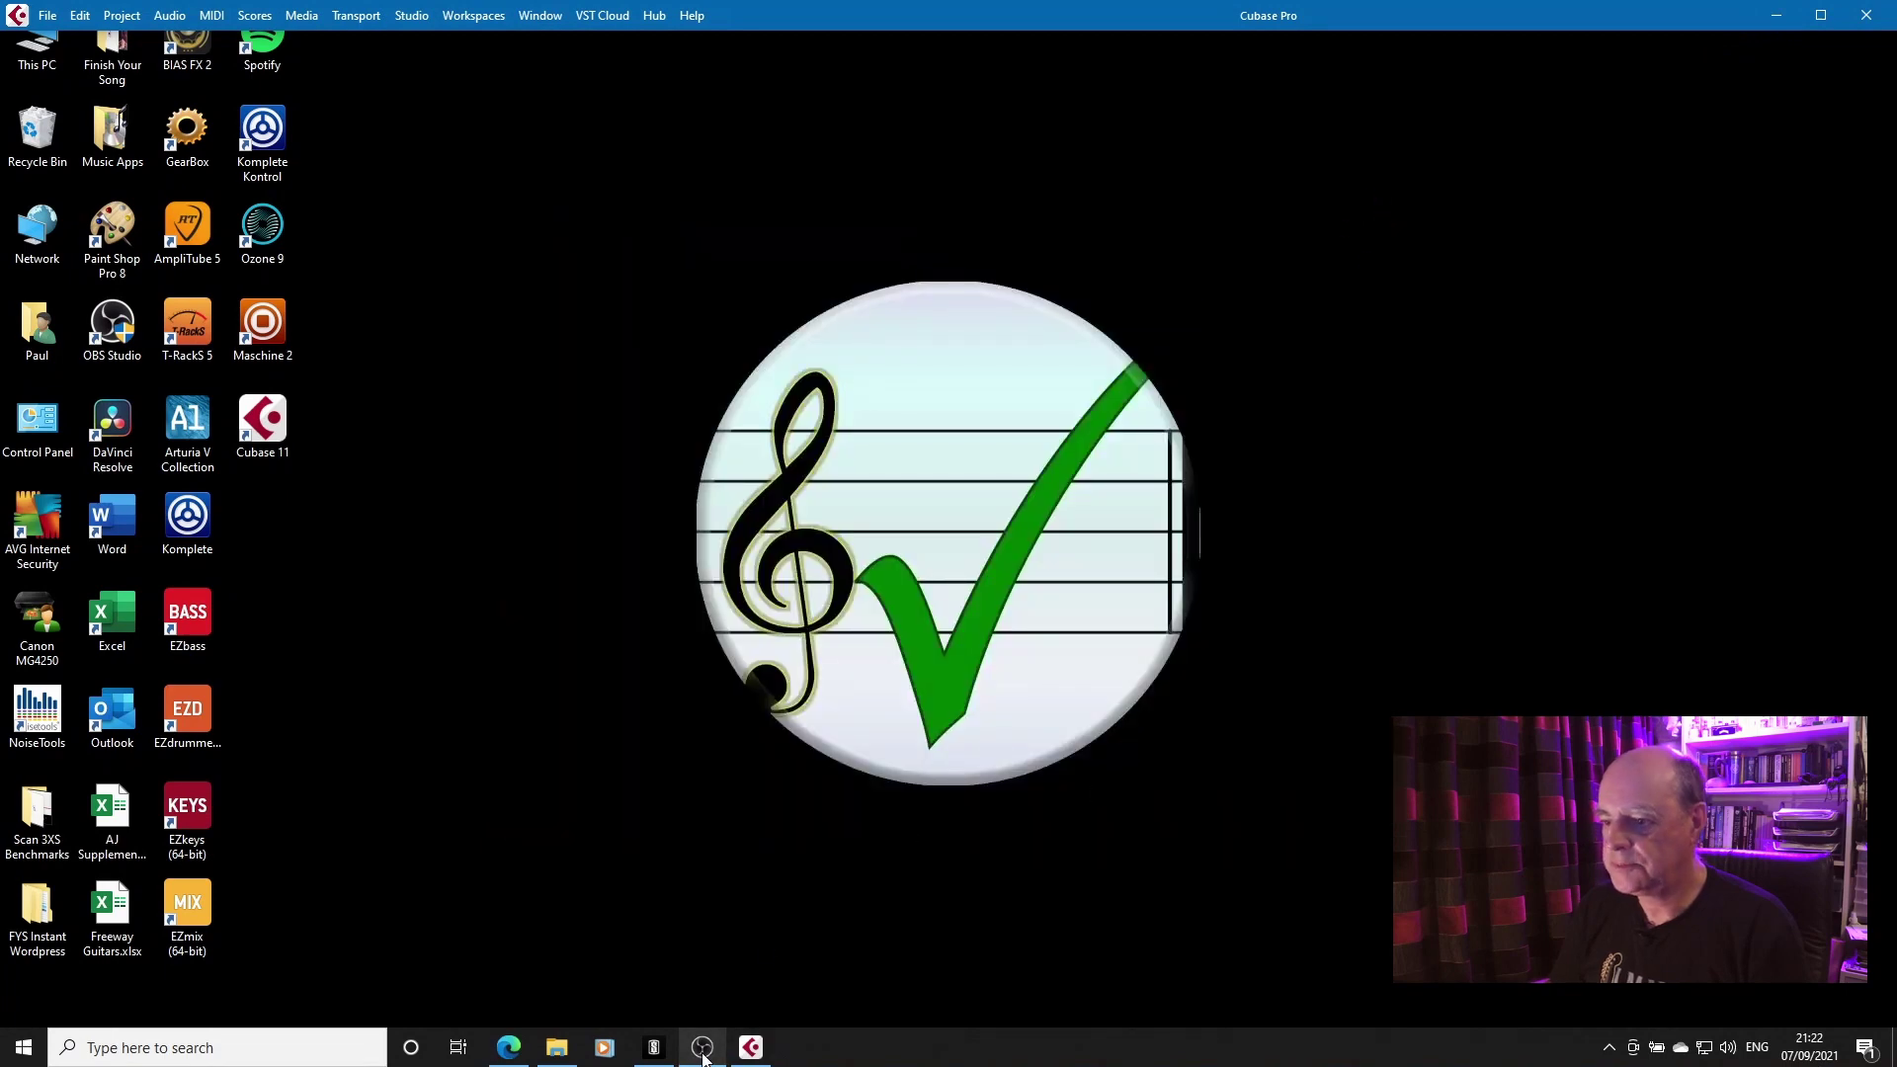
pyautogui.click(652, 1055)
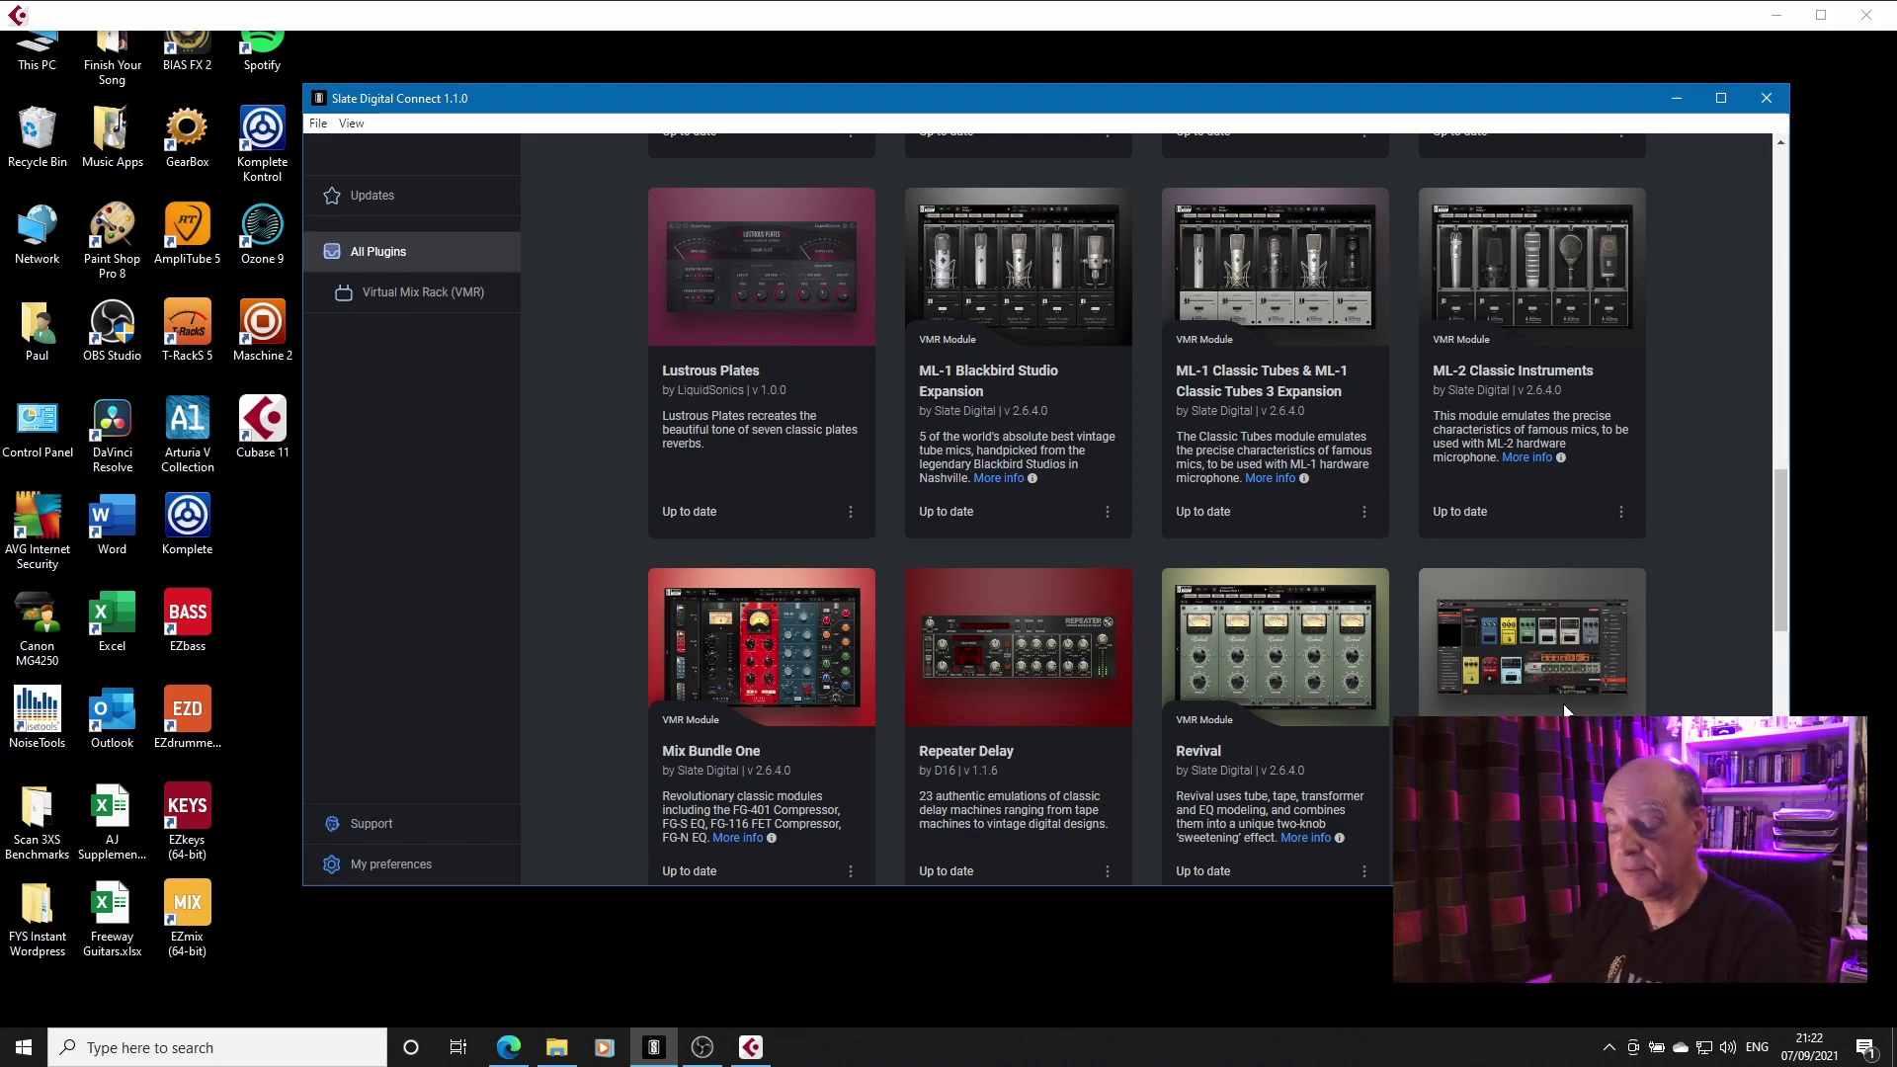
# - Switch to the browser's Slate Digital Installers page and scroll through the VMR module and plugin cards
pyautogui.click(508, 1050)
pyautogui.scroll(-5, 812, 641)
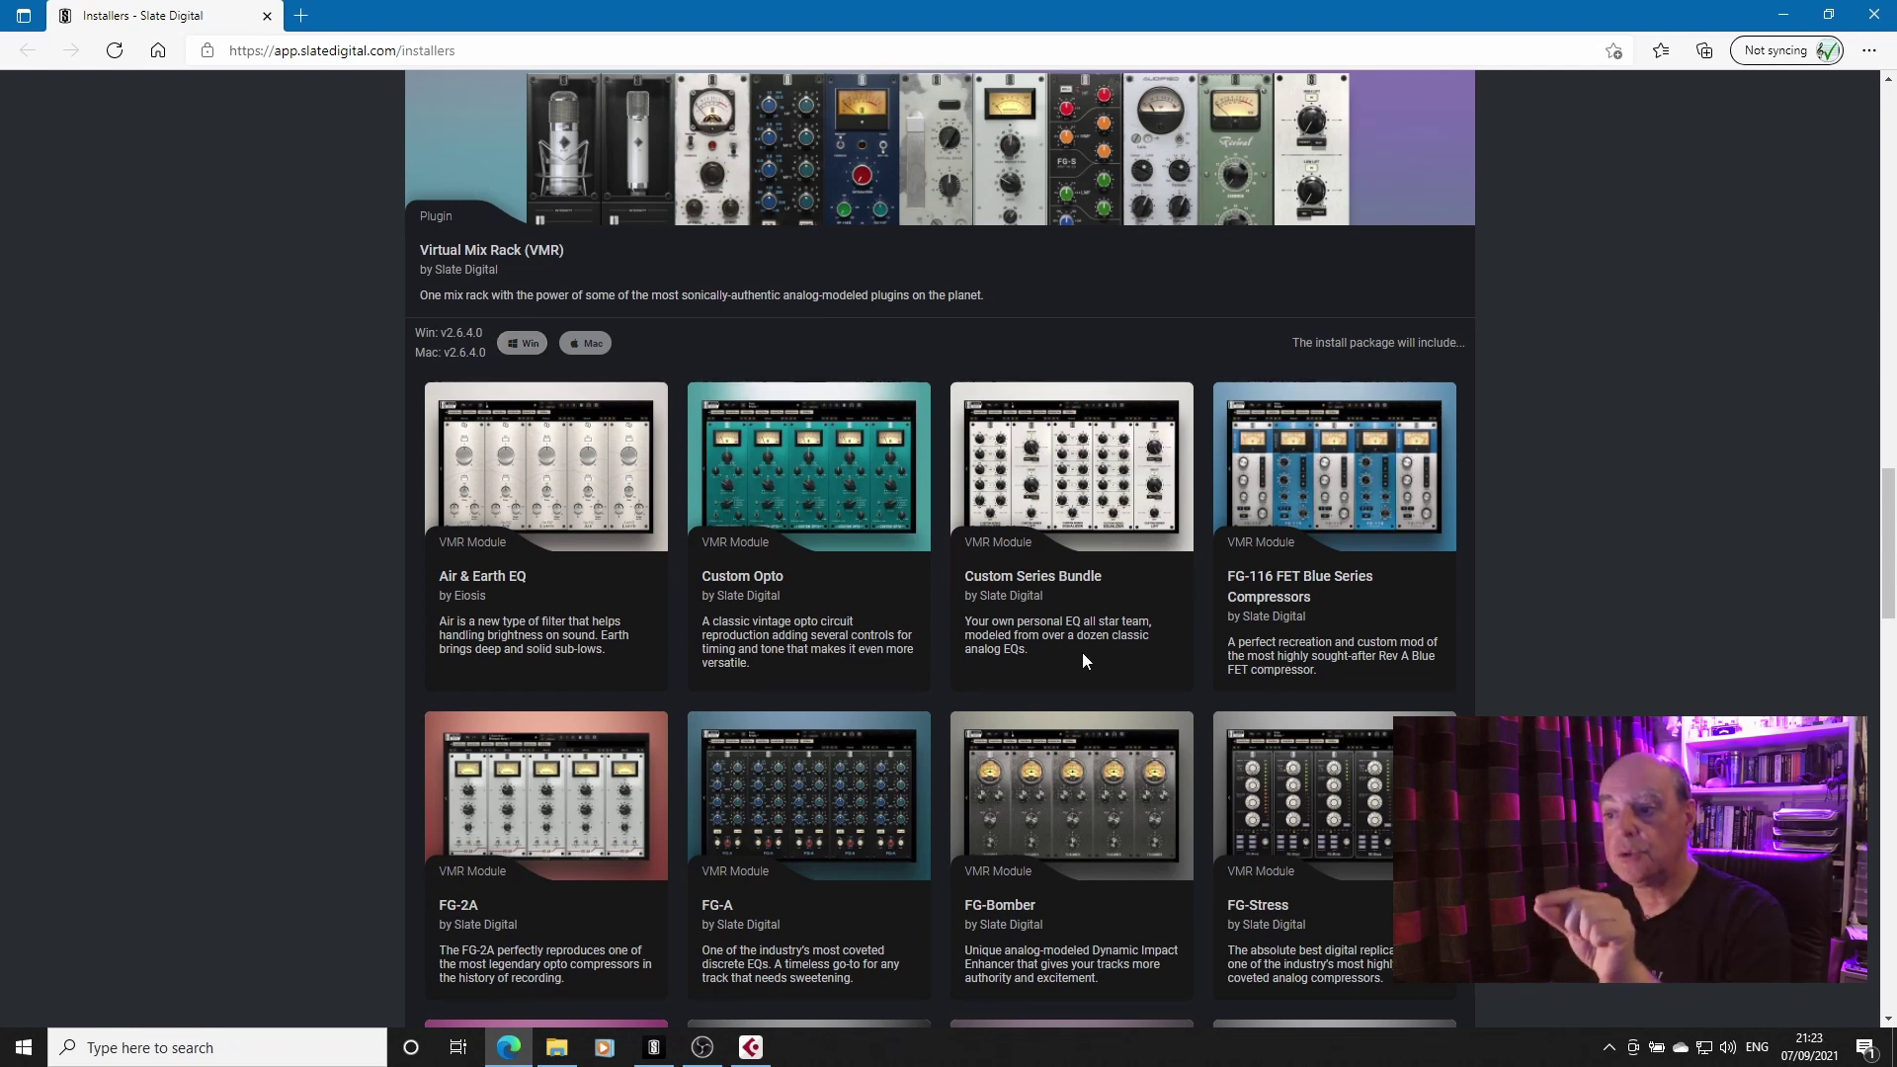
pyautogui.scroll(-5, 1093, 651)
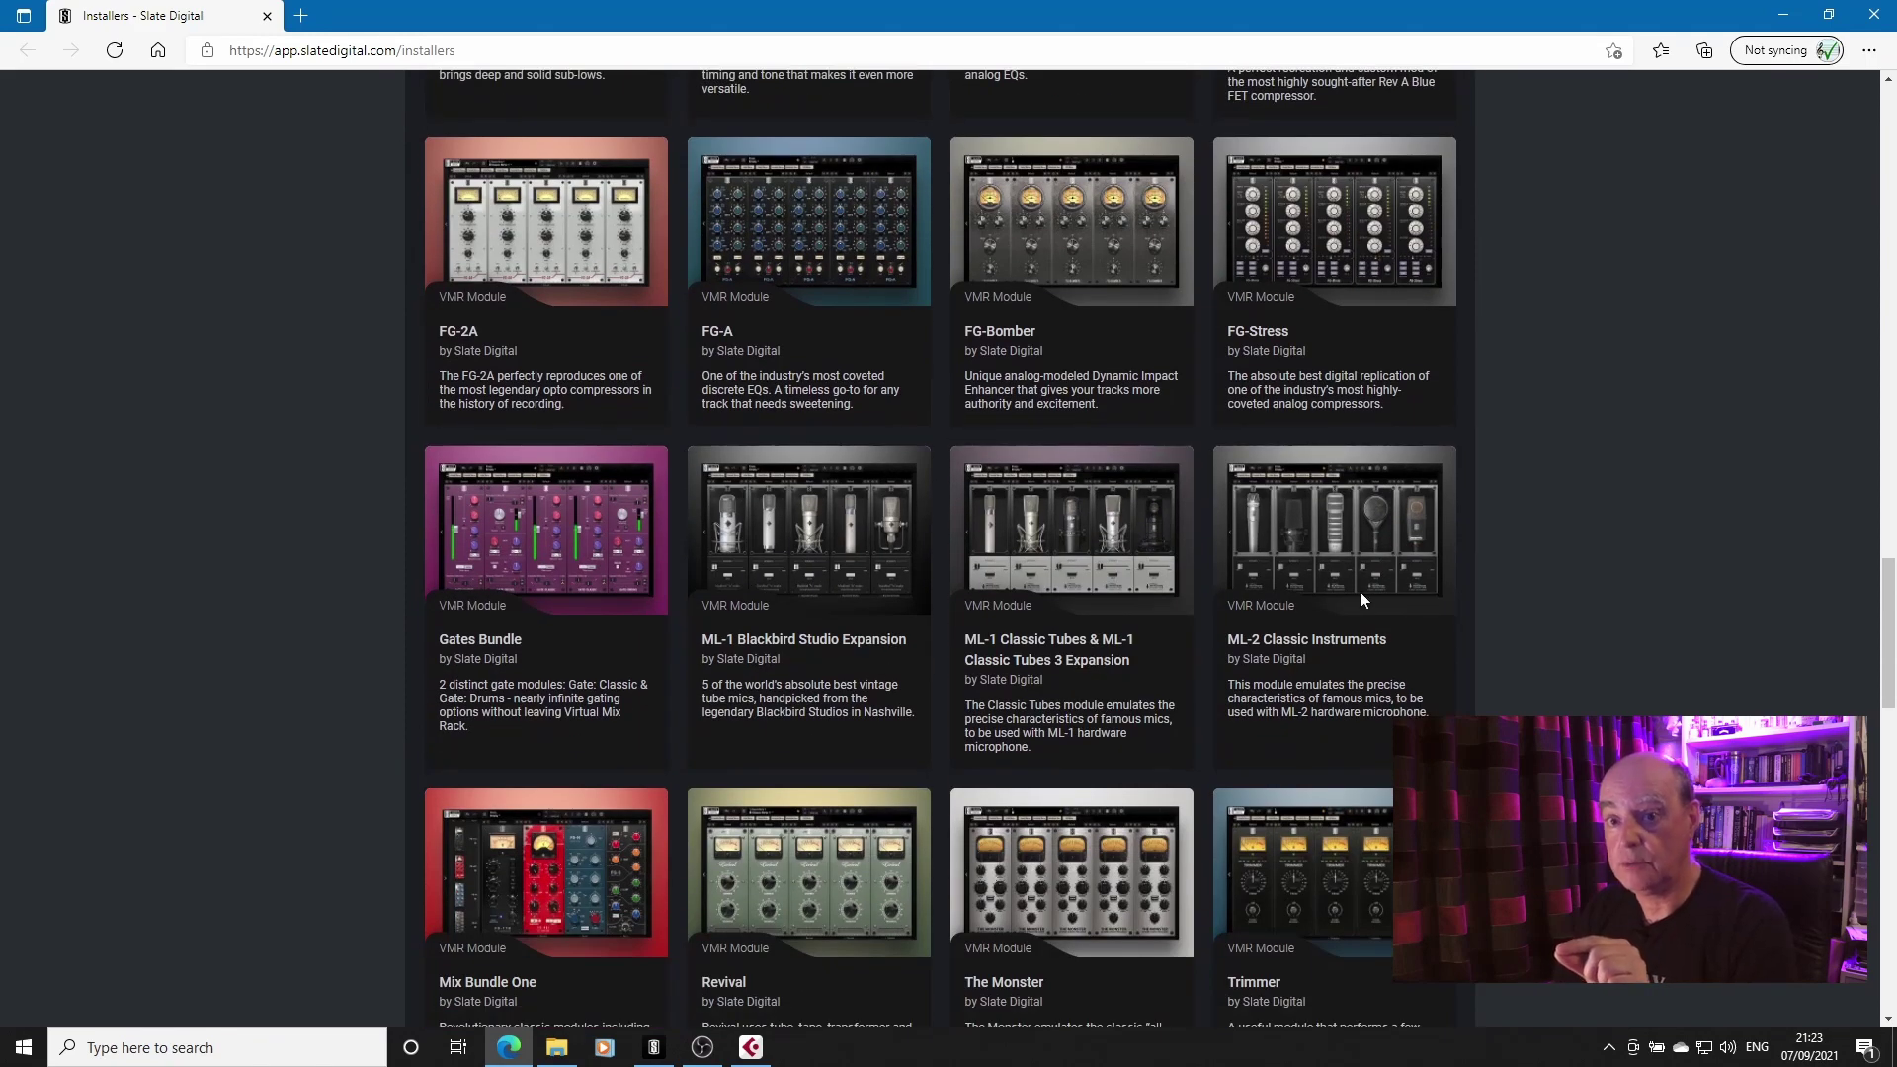
pyautogui.scroll(15, 1360, 591)
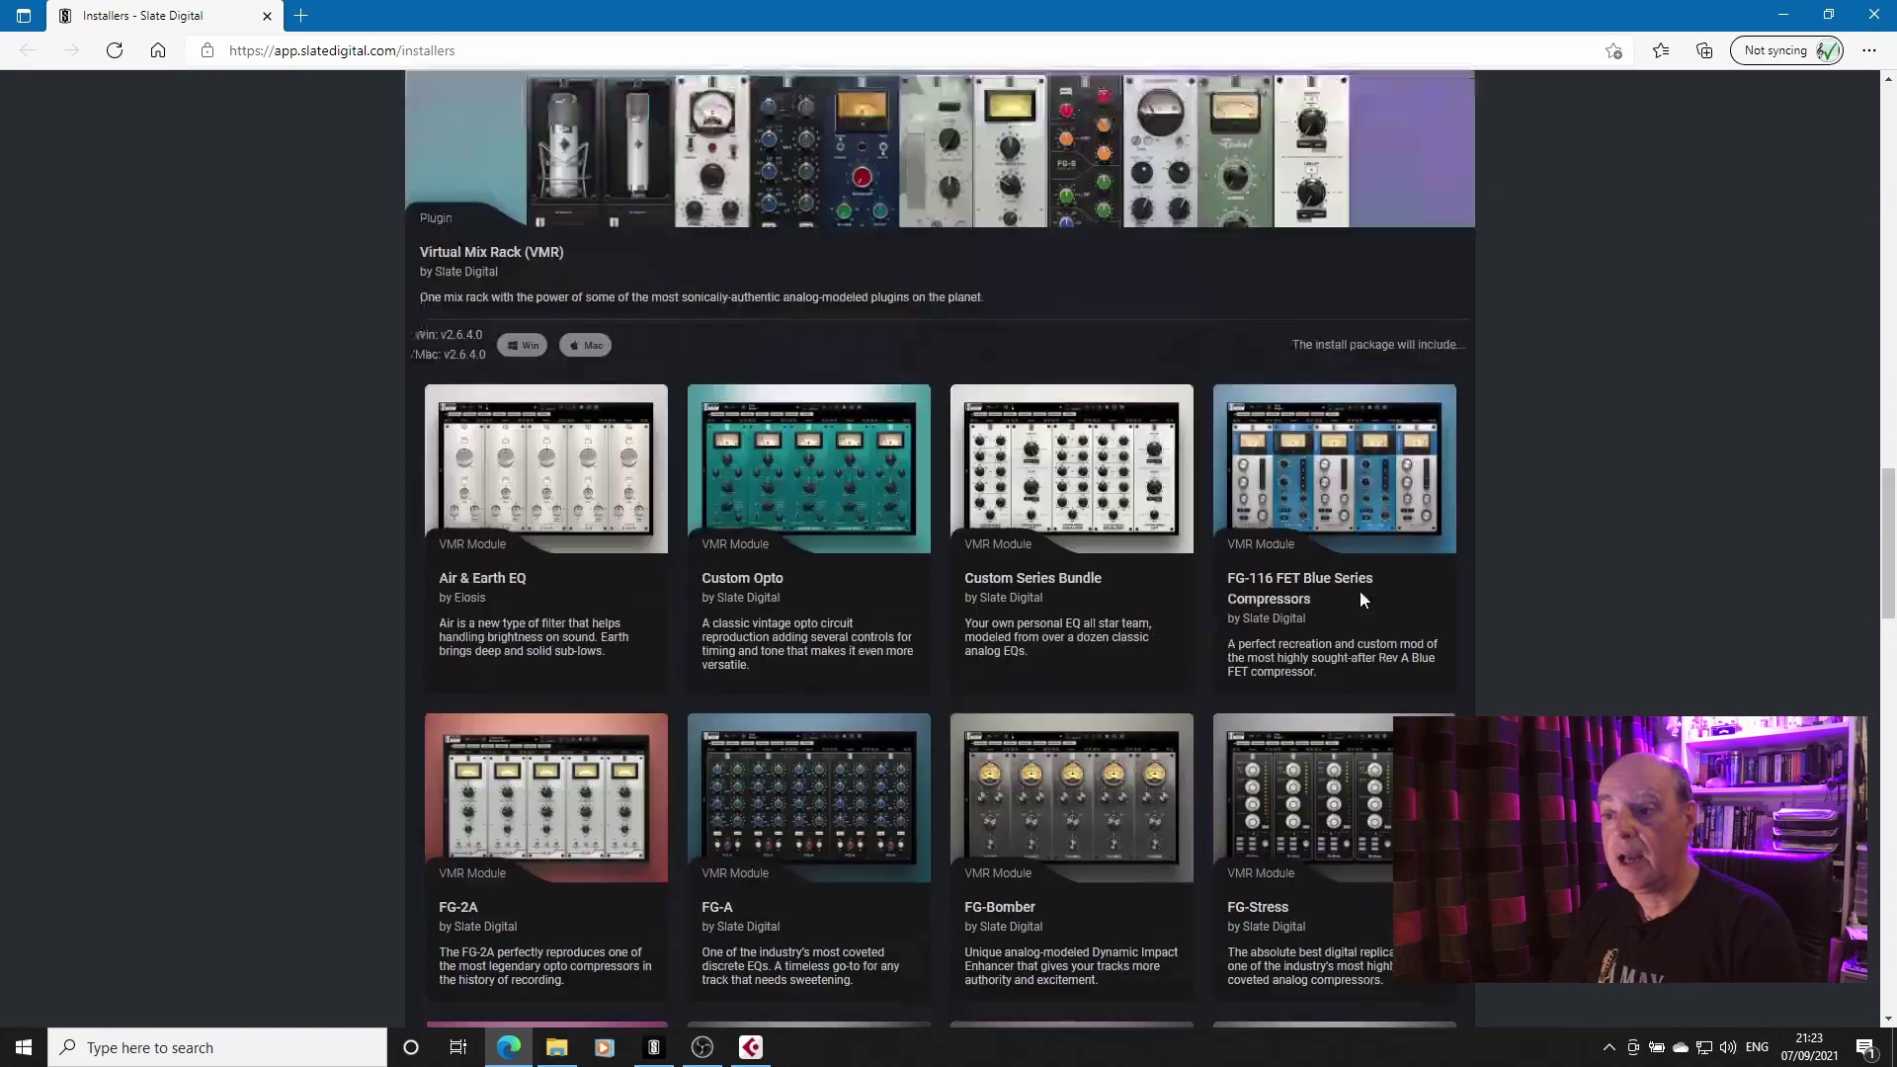